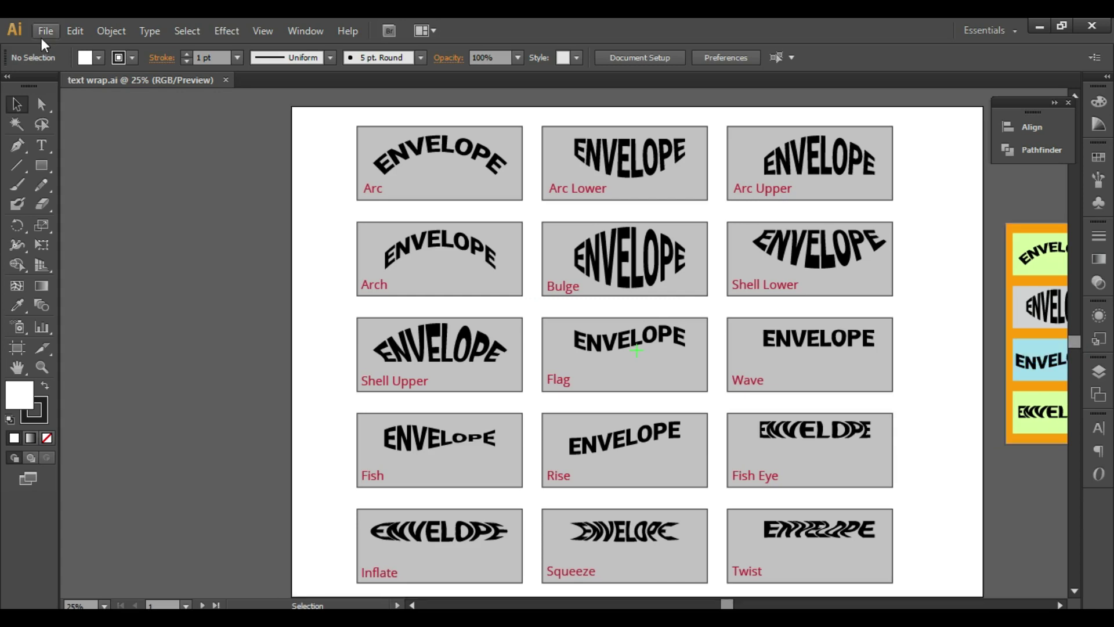
- Create a new 1980 × 1080 pt document
{"action": "left_click", "coordinate": [43, 33]}
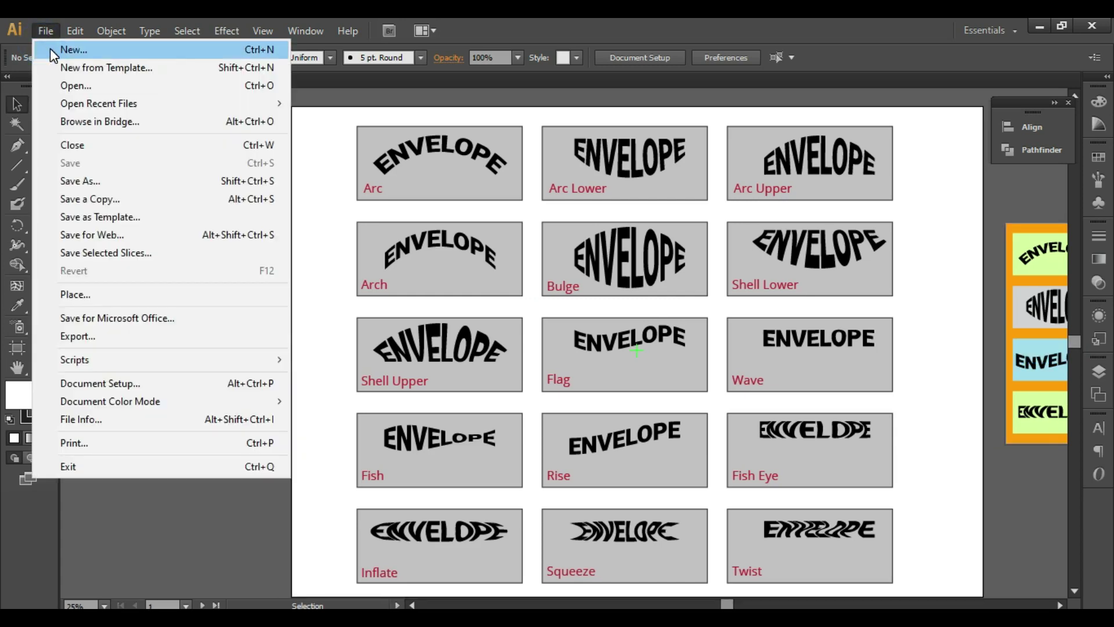
{"action": "left_click", "coordinate": [50, 48]}
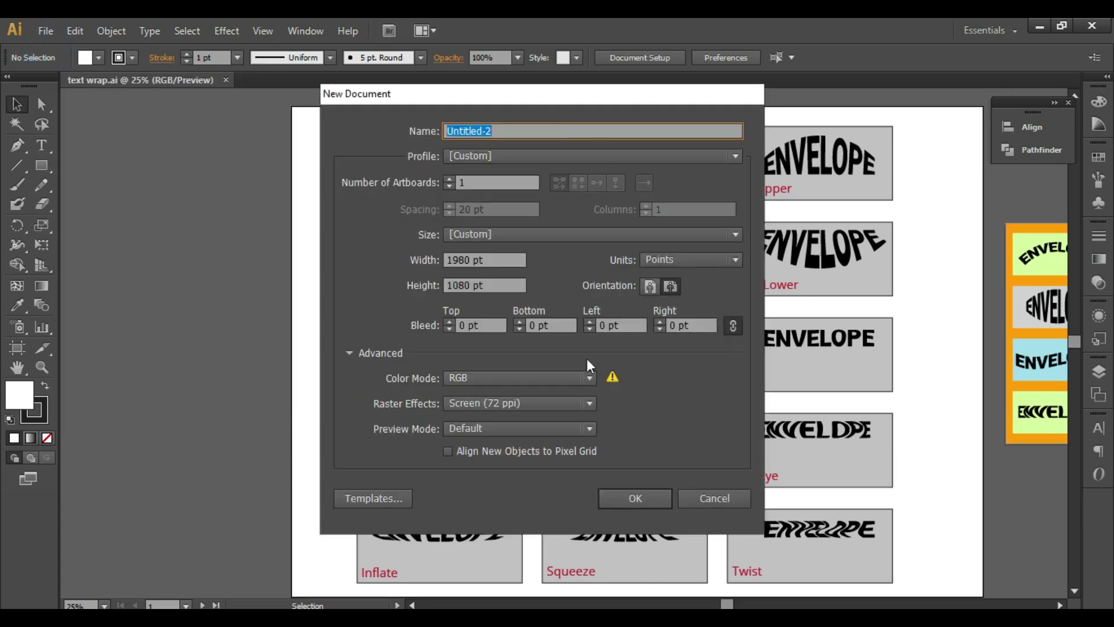
{"action": "left_click", "coordinate": [619, 503]}
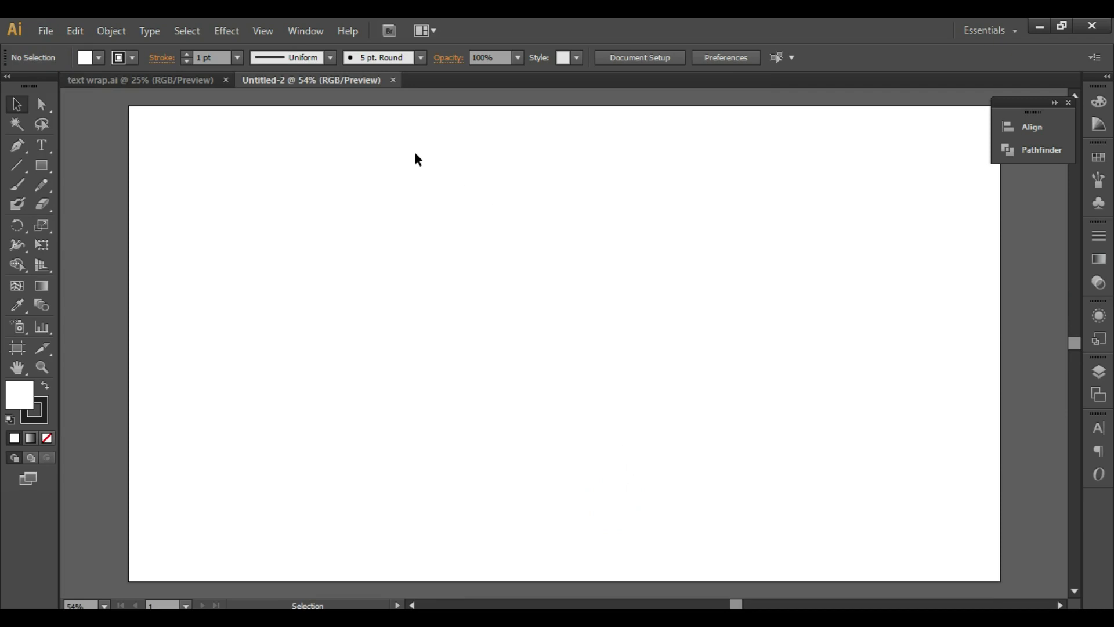
- Add the heading 'LEARN TEXT WRAP' in Impact and select the text object
{"action": "left_click", "coordinate": [42, 146]}
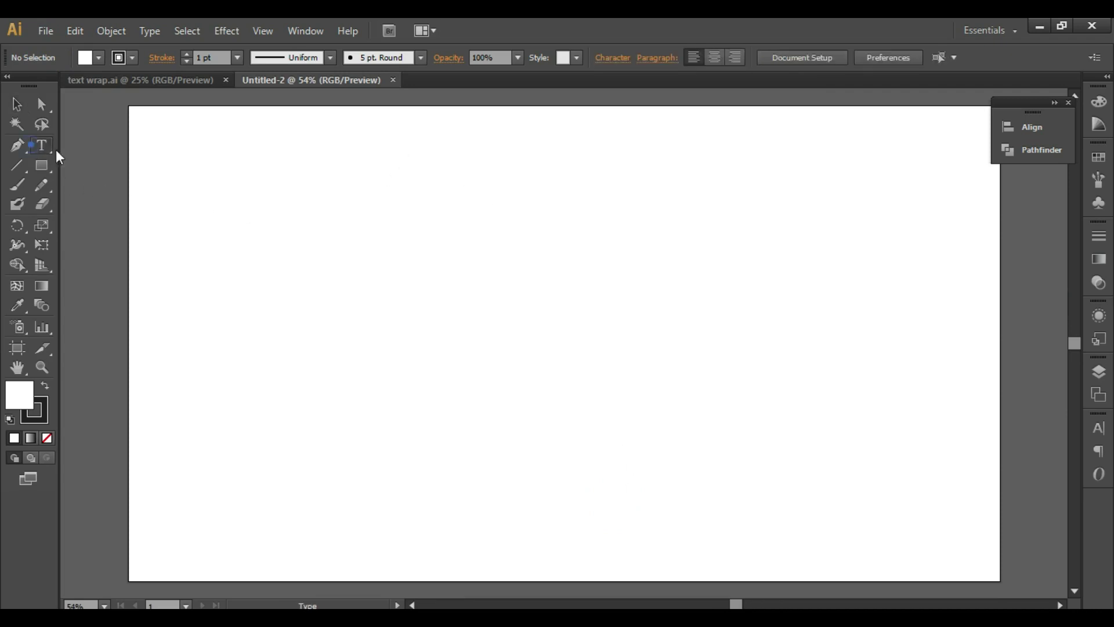
{"action": "left_click", "coordinate": [395, 232]}
{"action": "type", "text": "LEARN TEXT WRAP"}
{"action": "key", "text": "Escape"}
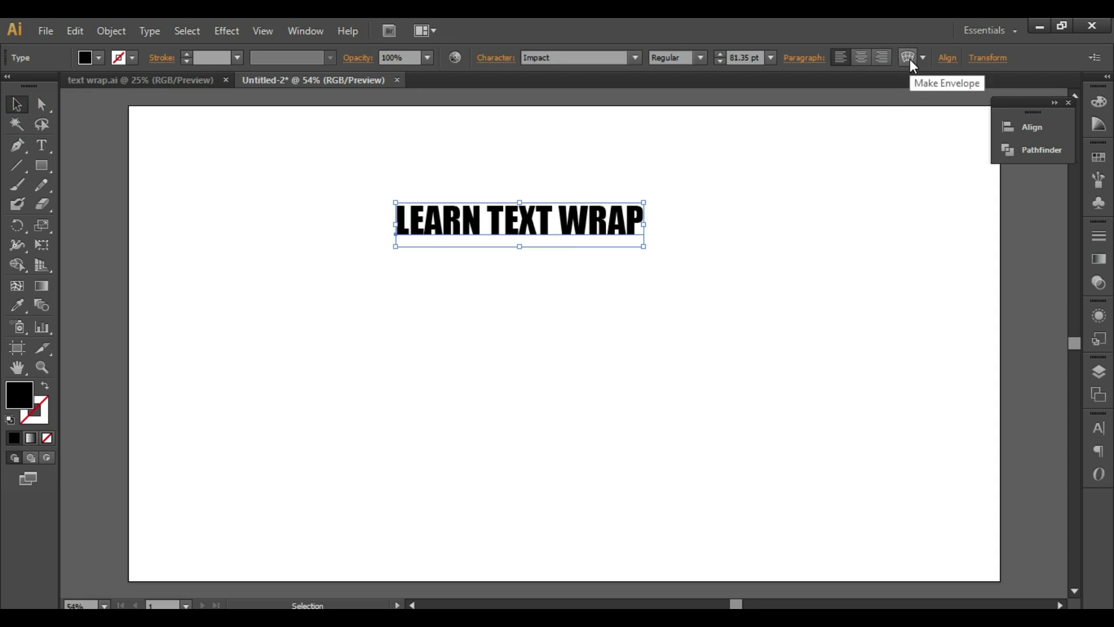
- Preview an Arc warp on the LEARN TEXT WRAP heading with Bend at 26%
{"action": "left_click", "coordinate": [213, 29]}
{"action": "mouse_move", "coordinate": [248, 241]}
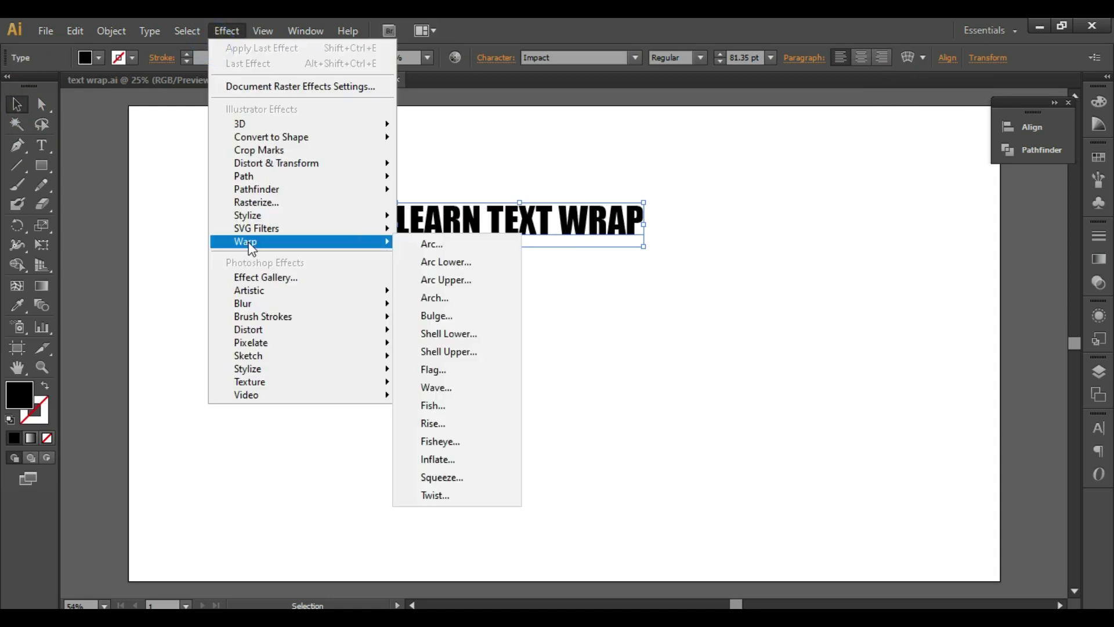
{"action": "left_click", "coordinate": [449, 249]}
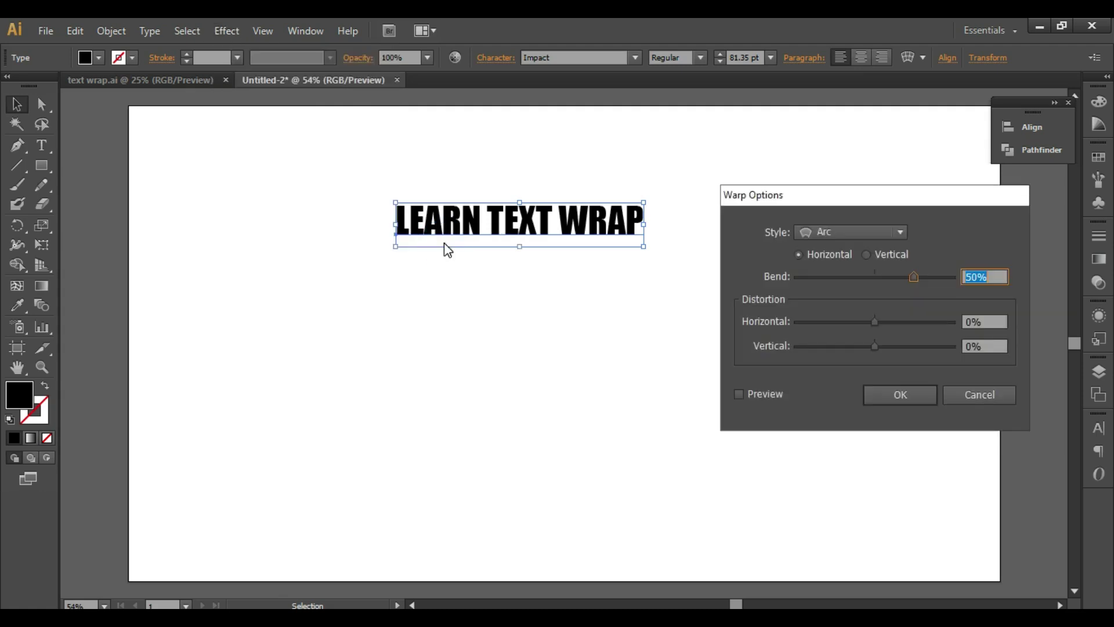
{"action": "left_click", "coordinate": [761, 395]}
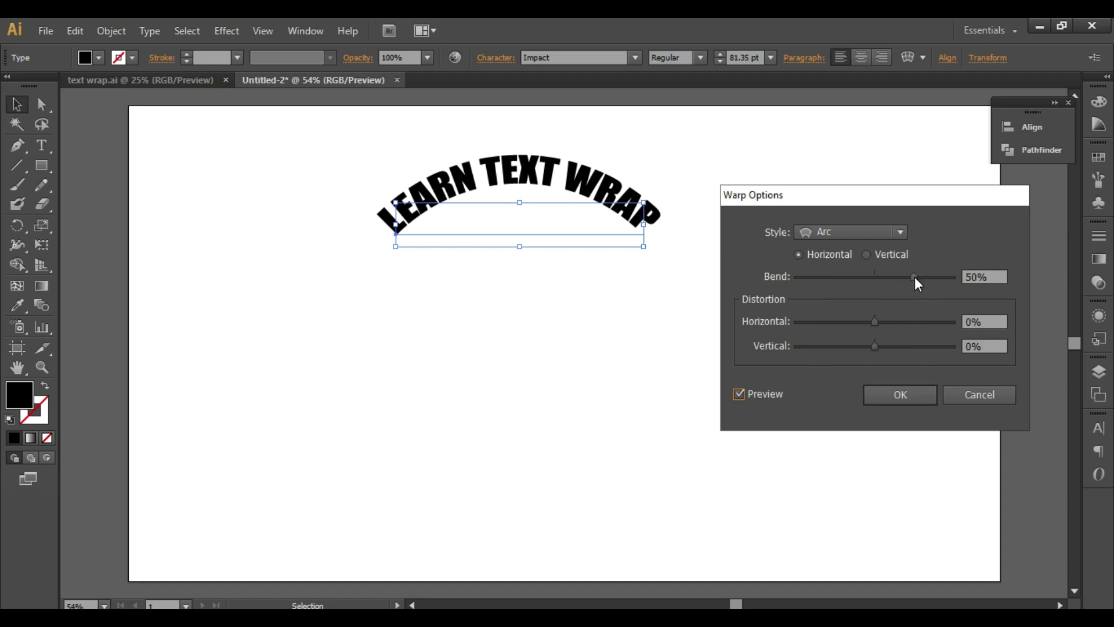
{"action": "left_click_drag", "start_coordinate": [914, 281], "coordinate": [890, 281]}
{"action": "key", "text": "Up"}
{"action": "key", "text": "Up"}
{"action": "key", "text": "Up"}
{"action": "key", "text": "Up"}
{"action": "key", "text": "Up"}
{"action": "key", "text": "Up"}
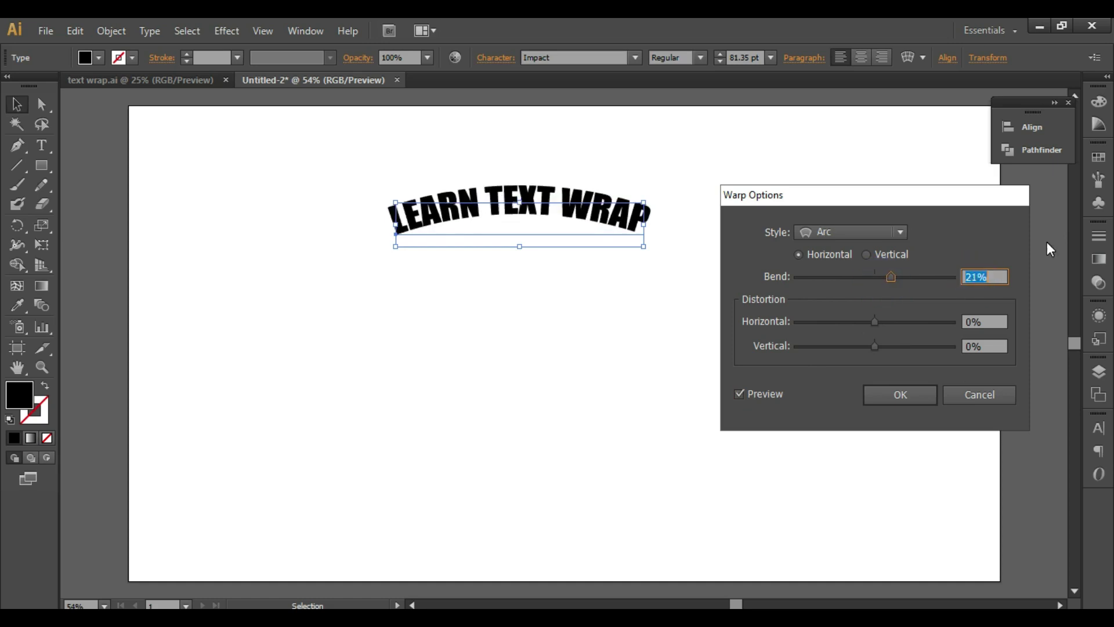
{"action": "key", "text": "Up"}
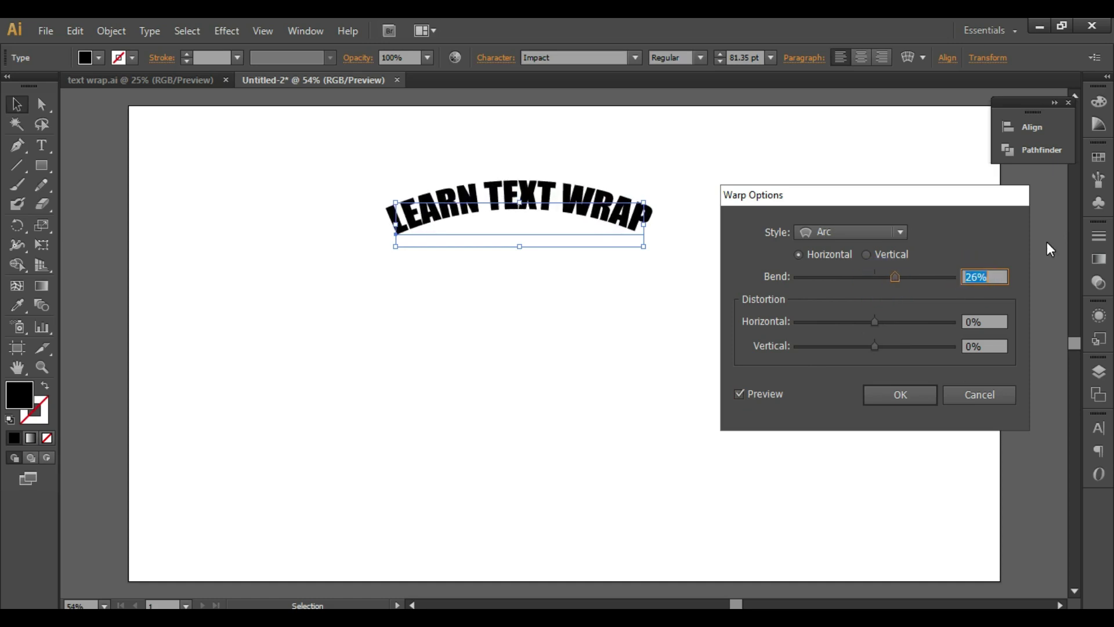
{"action": "left_click", "coordinate": [996, 323]}
{"action": "left_click", "coordinate": [986, 323]}
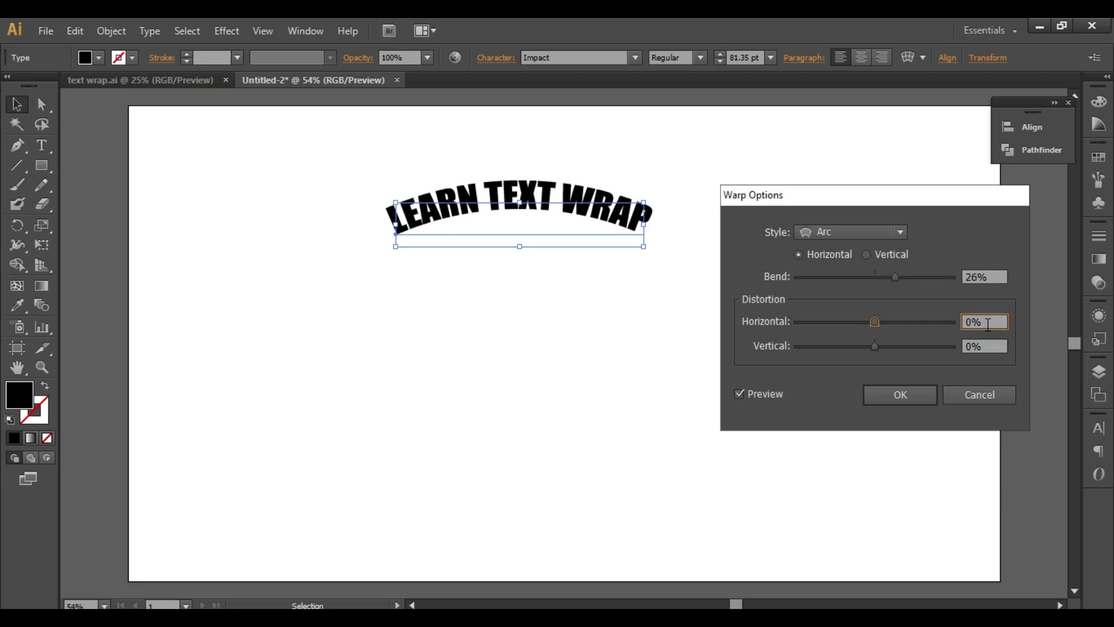
{"action": "key", "text": "Up"}
{"action": "key", "text": "Up"}
{"action": "key", "text": "Up"}
{"action": "key", "text": "Up"}
{"action": "key", "text": "Up"}
{"action": "key", "text": "Up"}
{"action": "key", "text": "Up"}
{"action": "key", "text": "Up"}
{"action": "key", "text": "Up"}
{"action": "key", "text": "Up"}
{"action": "key", "text": "Up"}
{"action": "key", "text": "Up"}
{"action": "key", "text": "Up"}
{"action": "key", "text": "Up"}
{"action": "key", "text": "Up"}
{"action": "key", "text": "Up"}
{"action": "key", "text": "Up"}
{"action": "key", "text": "Up"}
{"action": "key", "text": "Up"}
{"action": "key", "text": "Up"}
{"action": "key", "text": "Up"}
{"action": "key", "text": "Up"}
{"action": "key", "text": "Up"}
{"action": "key", "text": "Up"}
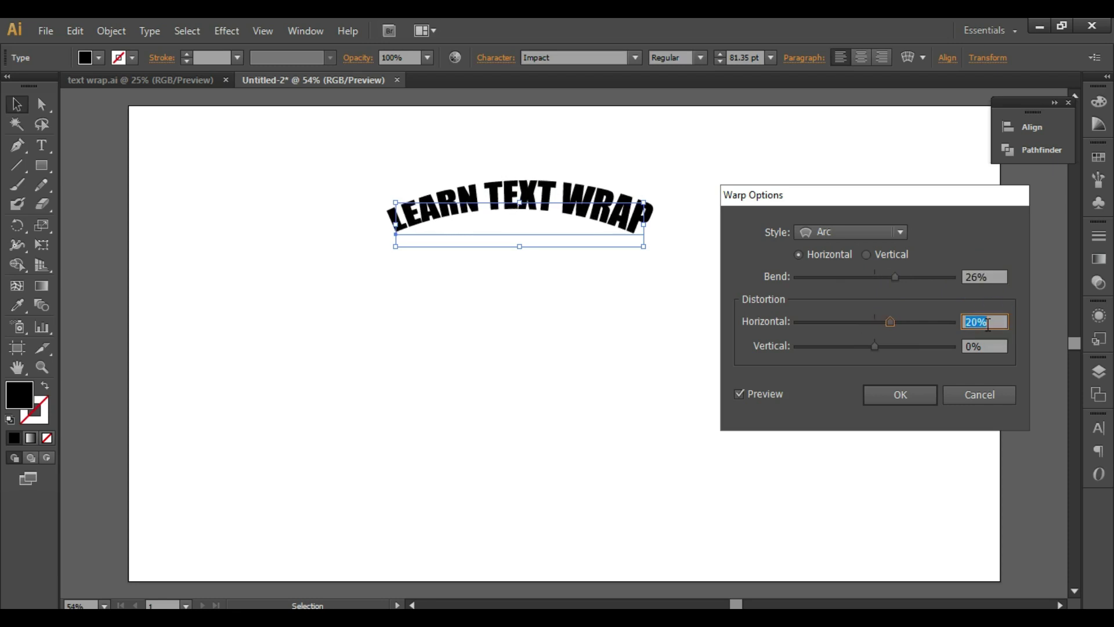
{"action": "key", "text": "Up"}
{"action": "key", "text": "Up"}
{"action": "key", "text": "Up"}
{"action": "key", "text": "Up"}
{"action": "key", "text": "Up"}
{"action": "key", "text": "Up"}
{"action": "key", "text": "Up"}
{"action": "key", "text": "Up"}
{"action": "key", "text": "Up"}
{"action": "key", "text": "Up"}
{"action": "key", "text": "Up"}
{"action": "key", "text": "Up"}
{"action": "key", "text": "Up"}
{"action": "key", "text": "Up"}
{"action": "key", "text": "Up"}
{"action": "key", "text": "Up"}
{"action": "key", "text": "Up"}
{"action": "key", "text": "Up"}
{"action": "key", "text": "Up"}
{"action": "key", "text": "Up"}
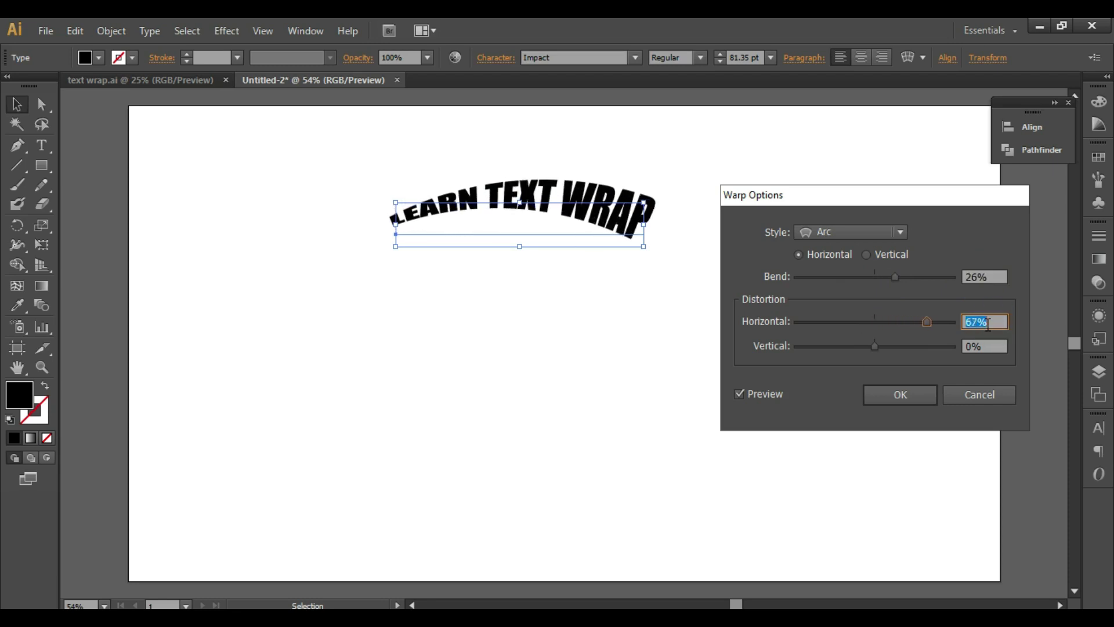
{"action": "left_click", "coordinate": [987, 346]}
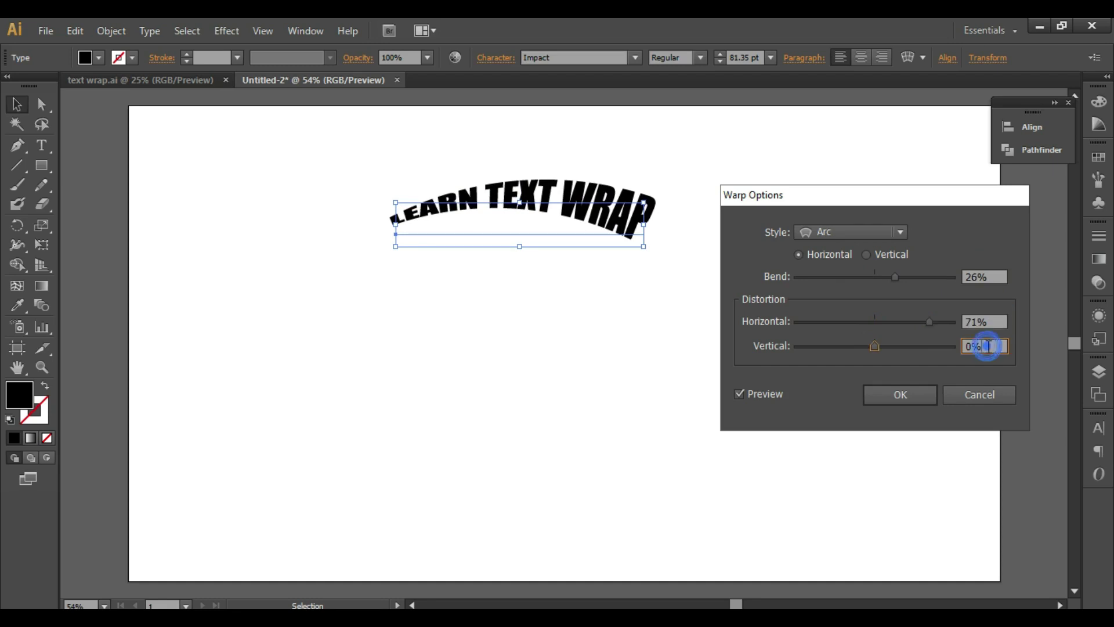
{"action": "key", "text": "Down"}
{"action": "key", "text": "Down"}
{"action": "key", "text": "Down"}
{"action": "key", "text": "Down"}
{"action": "key", "text": "Down"}
{"action": "key", "text": "Down"}
{"action": "key", "text": "Down"}
{"action": "key", "text": "Down"}
{"action": "key", "text": "Down"}
{"action": "key", "text": "Down"}
{"action": "key", "text": "Down"}
{"action": "key", "text": "Down"}
{"action": "key", "text": "Down"}
{"action": "key", "text": "Down"}
{"action": "key", "text": "Down"}
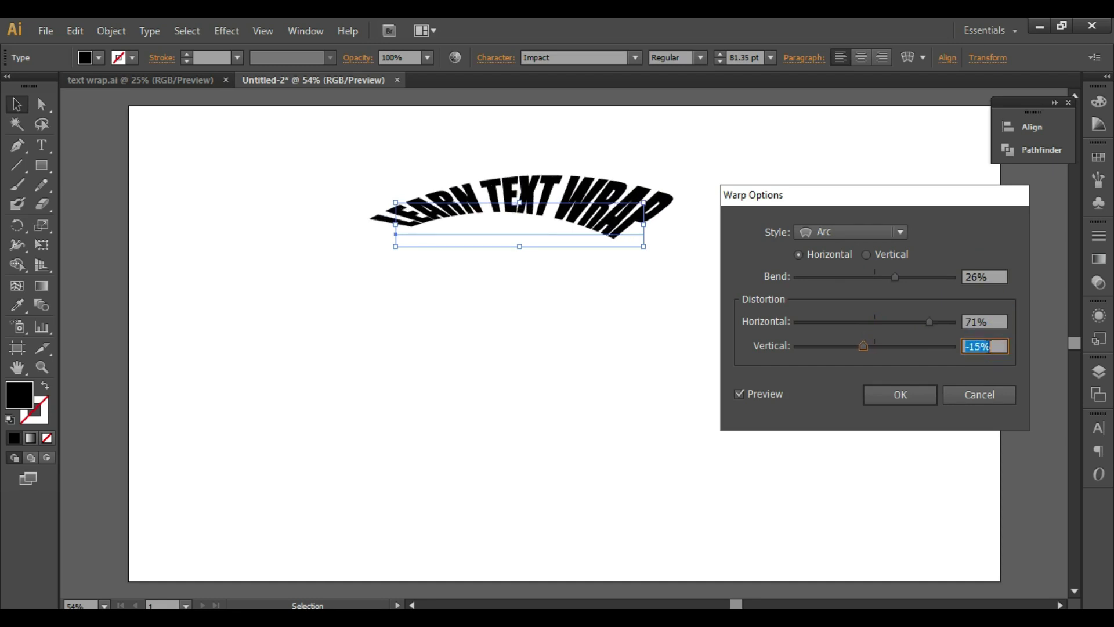
{"action": "left_click", "coordinate": [988, 322]}
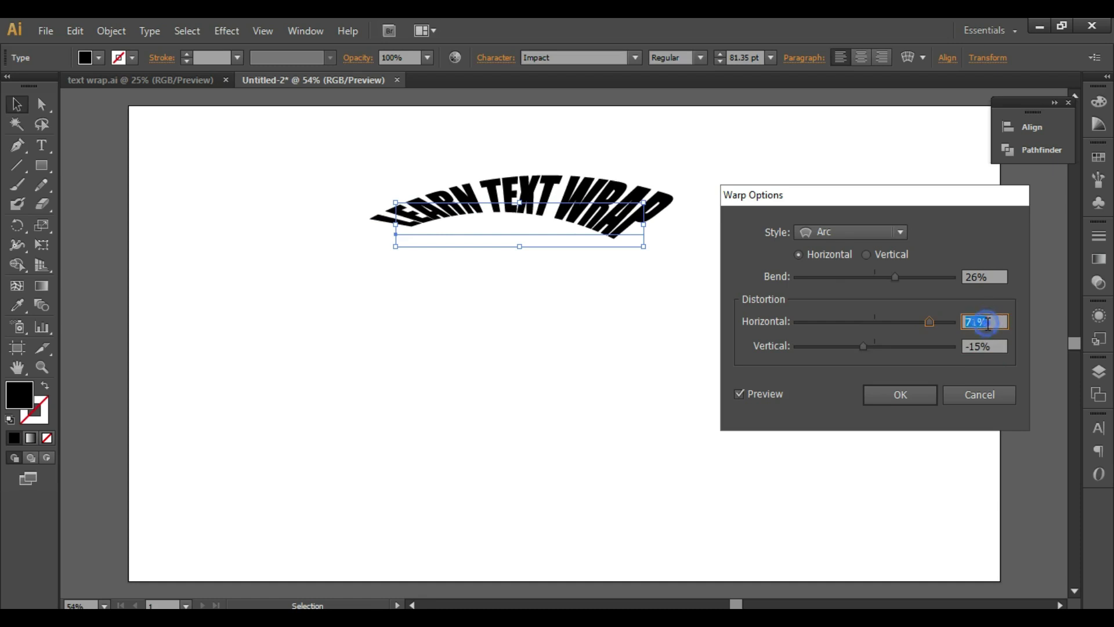
{"action": "type", "text": "0"}
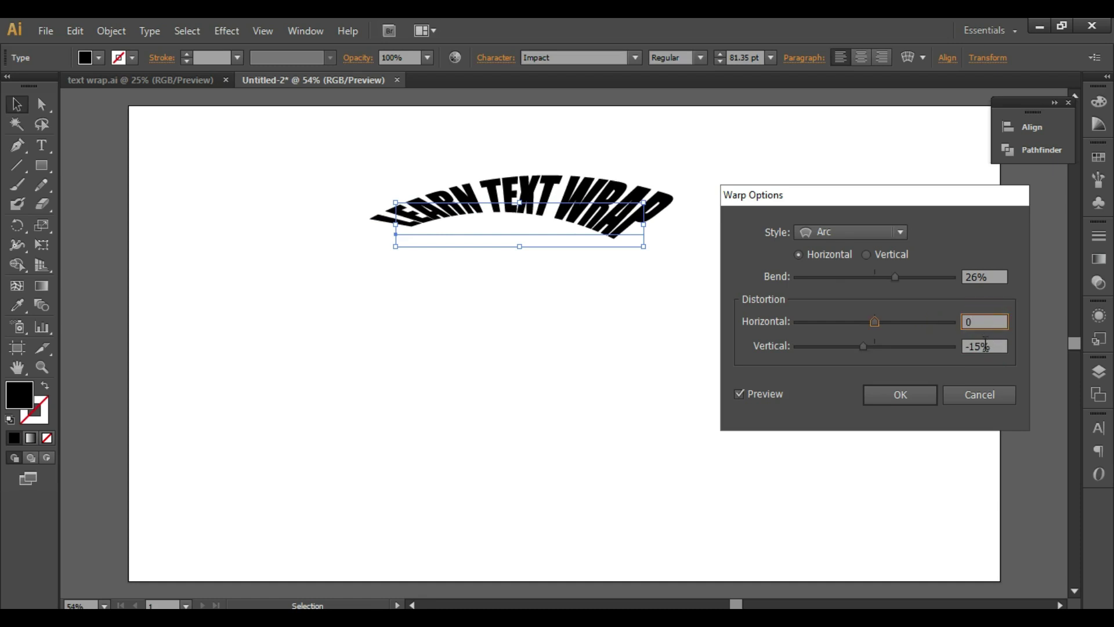
{"action": "left_click", "coordinate": [984, 346]}
{"action": "key", "text": "Up"}
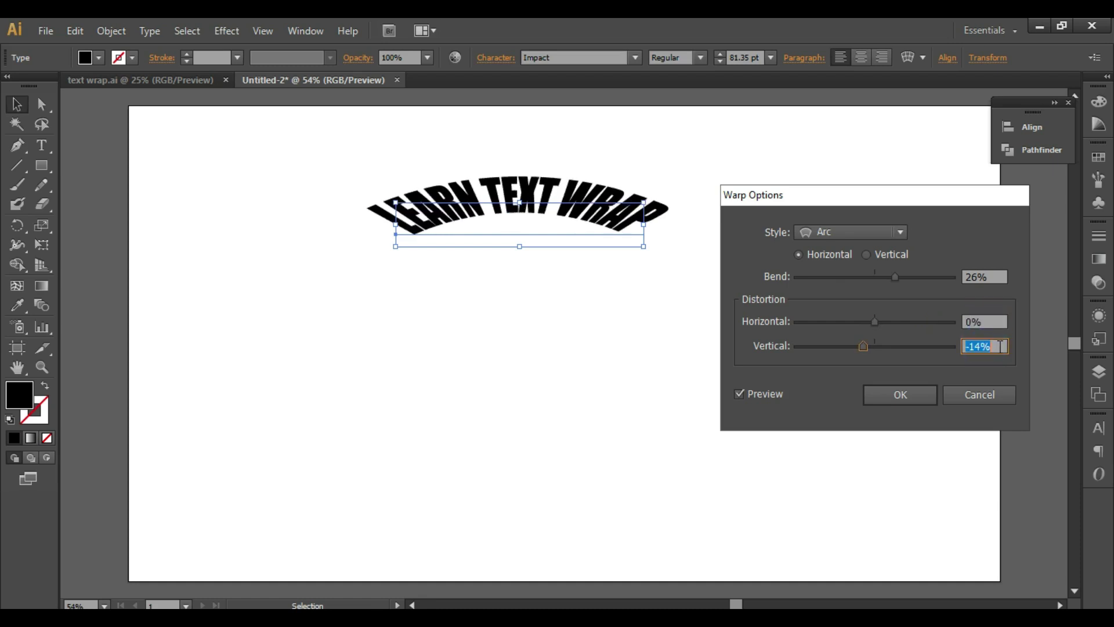
{"action": "key", "text": "Up"}
{"action": "key", "text": "Up"}
{"action": "key", "text": "Up"}
{"action": "key", "text": "Up"}
{"action": "key", "text": "Up"}
{"action": "key", "text": "Up"}
{"action": "key", "text": "Up"}
{"action": "key", "text": "Up"}
{"action": "key", "text": "Up"}
{"action": "key", "text": "Up"}
{"action": "key", "text": "Up"}
{"action": "key", "text": "Up"}
{"action": "key", "text": "Up"}
{"action": "key", "text": "Up"}
{"action": "key", "text": "Up"}
{"action": "key", "text": "Up"}
{"action": "key", "text": "Up"}
{"action": "key", "text": "Up"}
{"action": "key", "text": "Up"}
{"action": "key", "text": "Up"}
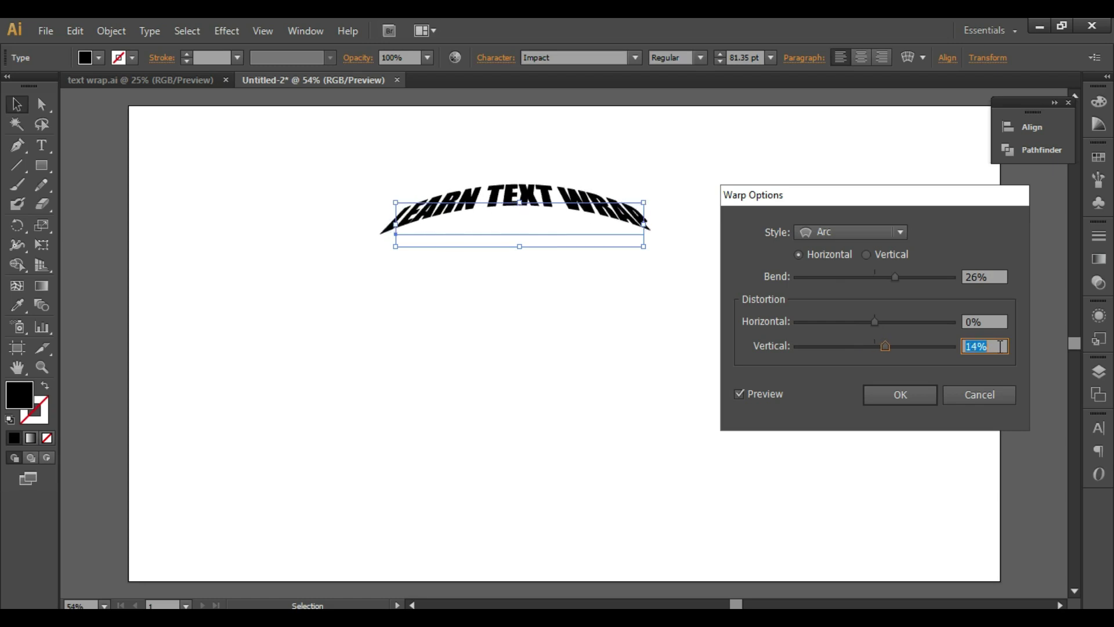
{"action": "key", "text": "Down"}
{"action": "key", "text": "Down"}
{"action": "key", "text": "Down"}
{"action": "key", "text": "Down"}
{"action": "key", "text": "Down"}
{"action": "key", "text": "Down"}
{"action": "key", "text": "Down"}
{"action": "key", "text": "Down"}
{"action": "key", "text": "Down"}
{"action": "key", "text": "Down"}
{"action": "key", "text": "Down"}
{"action": "key", "text": "Down"}
{"action": "key", "text": "Down"}
{"action": "key", "text": "Down"}
{"action": "key", "text": "Down"}
{"action": "key", "text": "Down"}
{"action": "key", "text": "Down"}
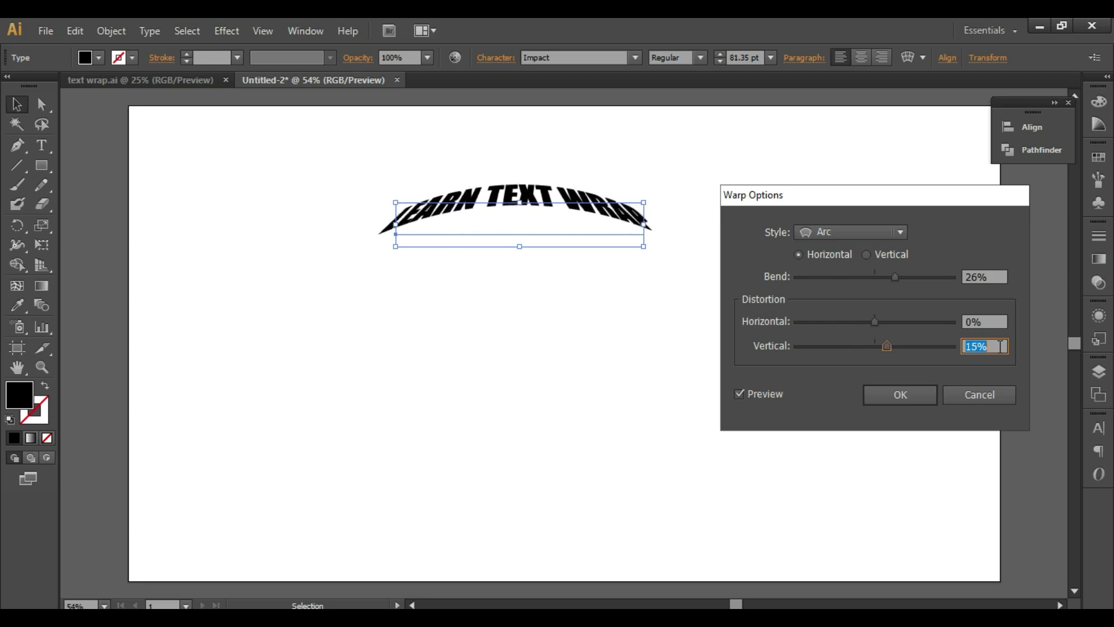
{"action": "key", "text": "Down"}
{"action": "key", "text": "Down"}
{"action": "key", "text": "Down"}
{"action": "key", "text": "Down"}
{"action": "key", "text": "Down"}
{"action": "key", "text": "Down"}
{"action": "key", "text": "Down"}
{"action": "key", "text": "Down"}
{"action": "key", "text": "Down"}
{"action": "key", "text": "Down"}
{"action": "key", "text": "Down"}
{"action": "key", "text": "Down"}
{"action": "key", "text": "Down"}
{"action": "key", "text": "Down"}
{"action": "key", "text": "Down"}
{"action": "key", "text": "Down"}
{"action": "key", "text": "Down"}
{"action": "key", "text": "Down"}
{"action": "key", "text": "Down"}
{"action": "key", "text": "Down"}
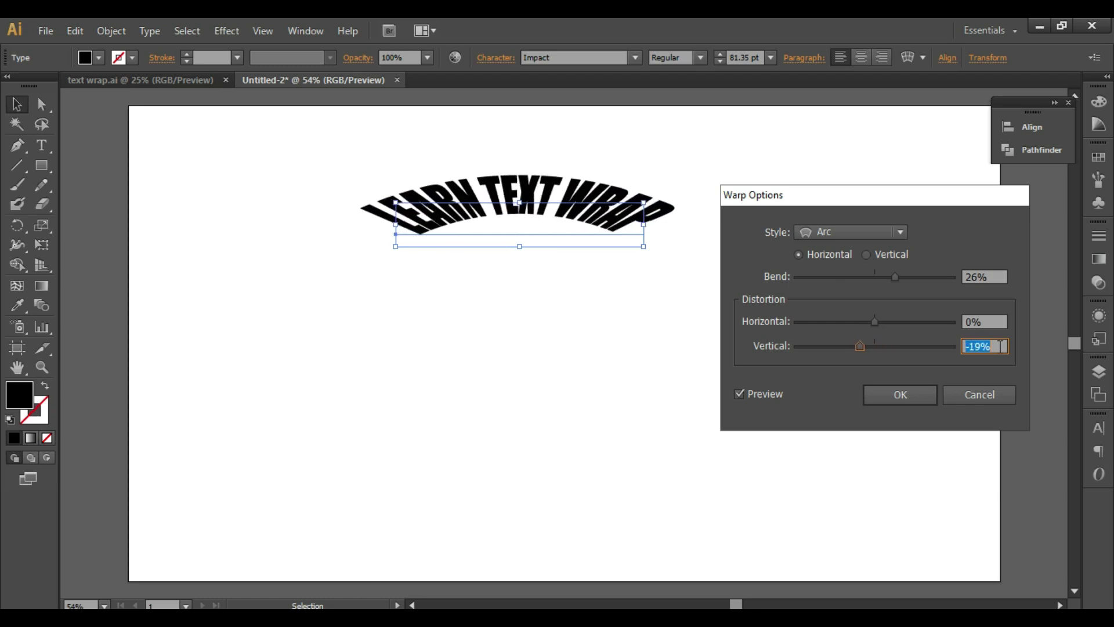
{"action": "key", "text": "Down"}
{"action": "key", "text": "Down"}
{"action": "key", "text": "Down"}
{"action": "key", "text": "Down"}
{"action": "key", "text": "Down"}
{"action": "key", "text": "Down"}
{"action": "key", "text": "Down"}
{"action": "key", "text": "Down"}
{"action": "key", "text": "Down"}
{"action": "key", "text": "Down"}
{"action": "key", "text": "Down"}
{"action": "key", "text": "Down"}
{"action": "key", "text": "Down"}
{"action": "key", "text": "Down"}
{"action": "key", "text": "Down"}
{"action": "key", "text": "Down"}
{"action": "key", "text": "Down"}
{"action": "key", "text": "Down"}
{"action": "key", "text": "Down"}
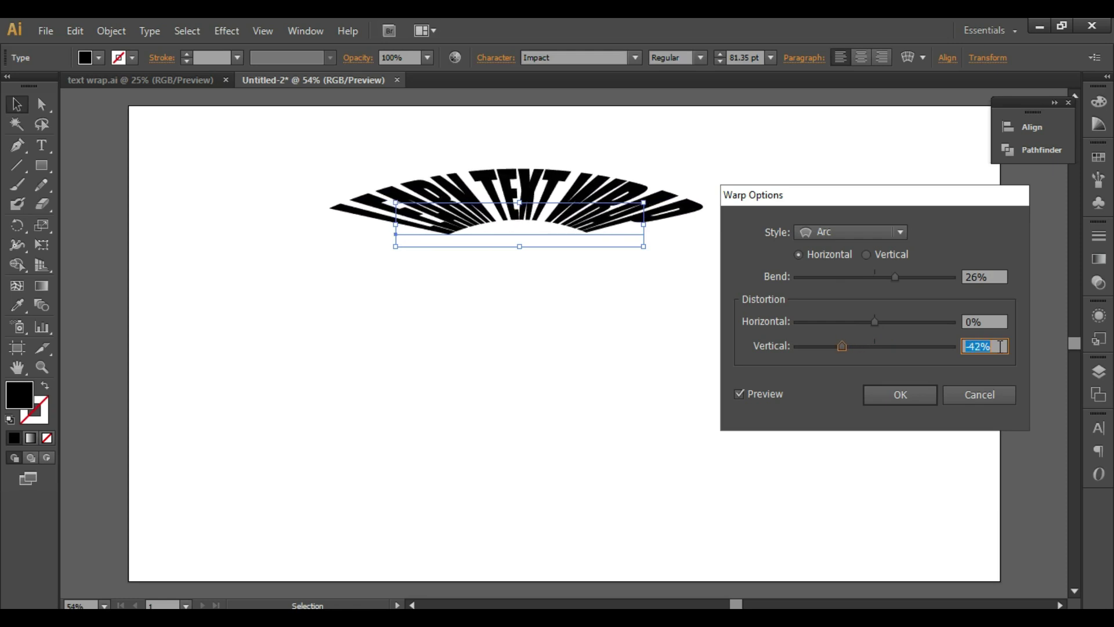
{"action": "key", "text": "Up"}
{"action": "key", "text": "Up"}
{"action": "key", "text": "Up"}
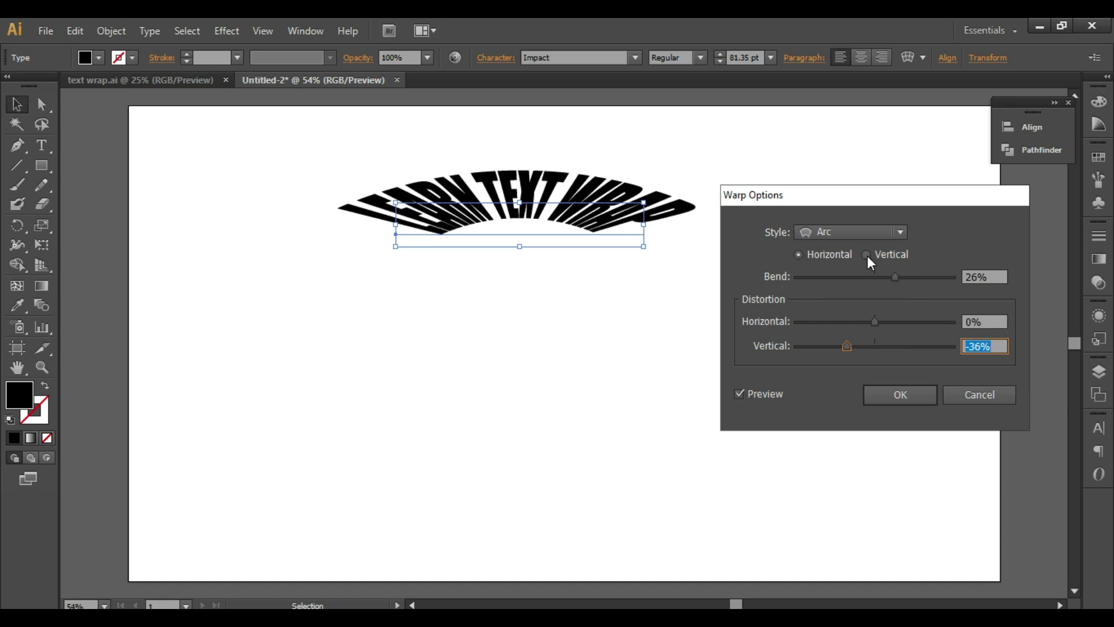
{"action": "type", "text": "0"}
{"action": "left_click", "coordinate": [993, 274]}
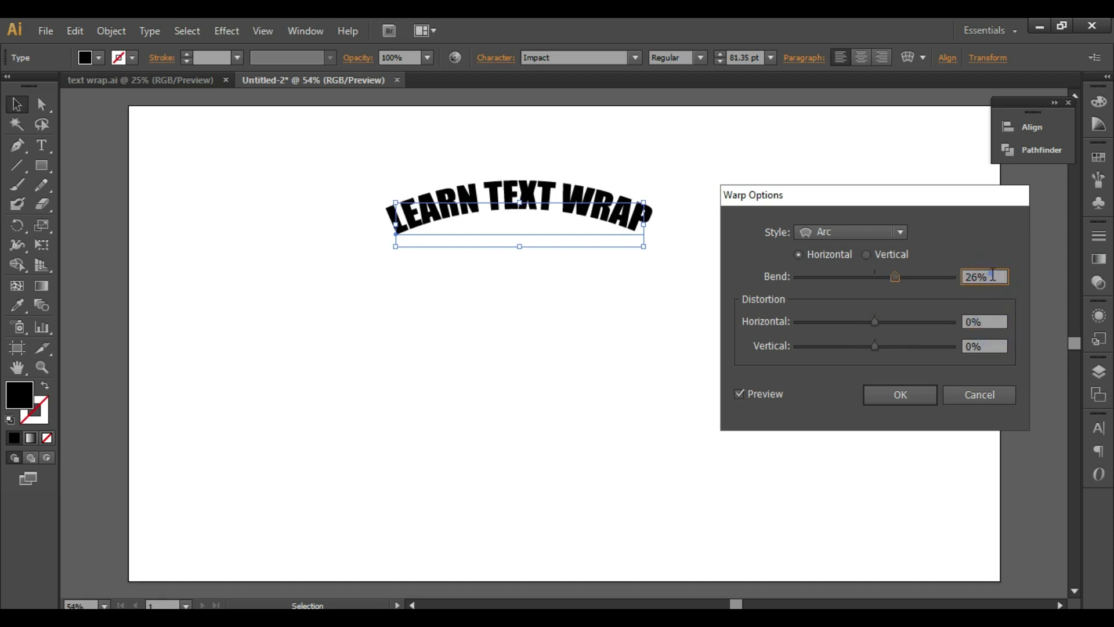
{"action": "double_click", "coordinate": [989, 274]}
{"action": "type", "text": "0"}
- Switch the Arc warp to Vertical and experiment with the bend and distortion sliders
{"action": "left_click", "coordinate": [886, 258]}
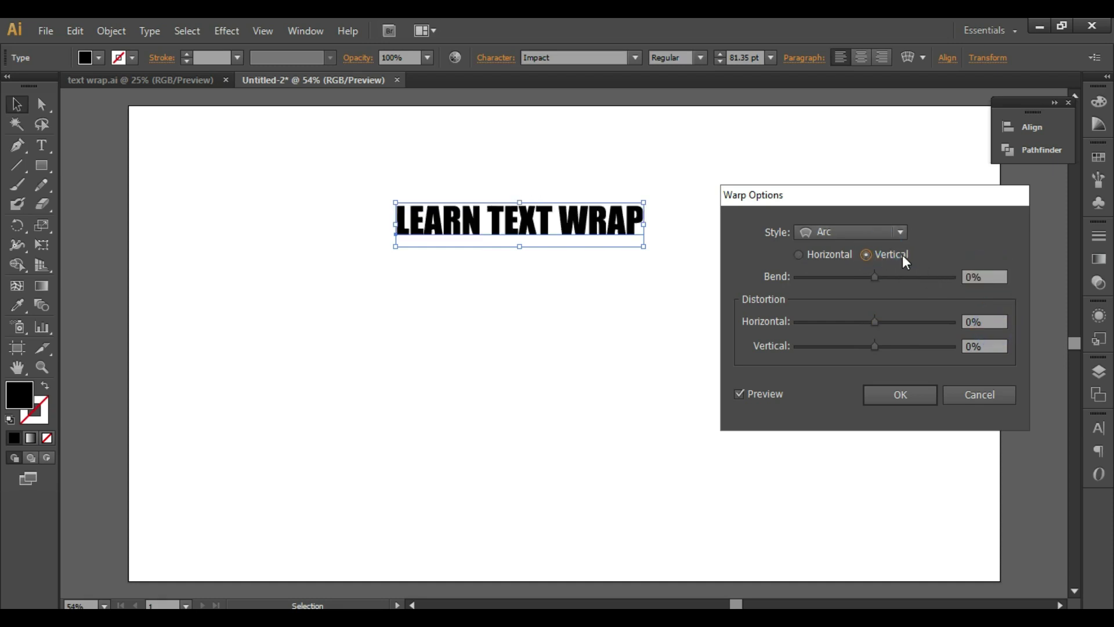
{"action": "left_click", "coordinate": [988, 277]}
{"action": "mouse_move", "coordinate": [874, 277]}
{"action": "left_mouse_down"}
{"action": "mouse_move", "coordinate": [854, 279]}
{"action": "mouse_move", "coordinate": [903, 277]}
{"action": "mouse_move", "coordinate": [877, 277]}
{"action": "left_mouse_up"}
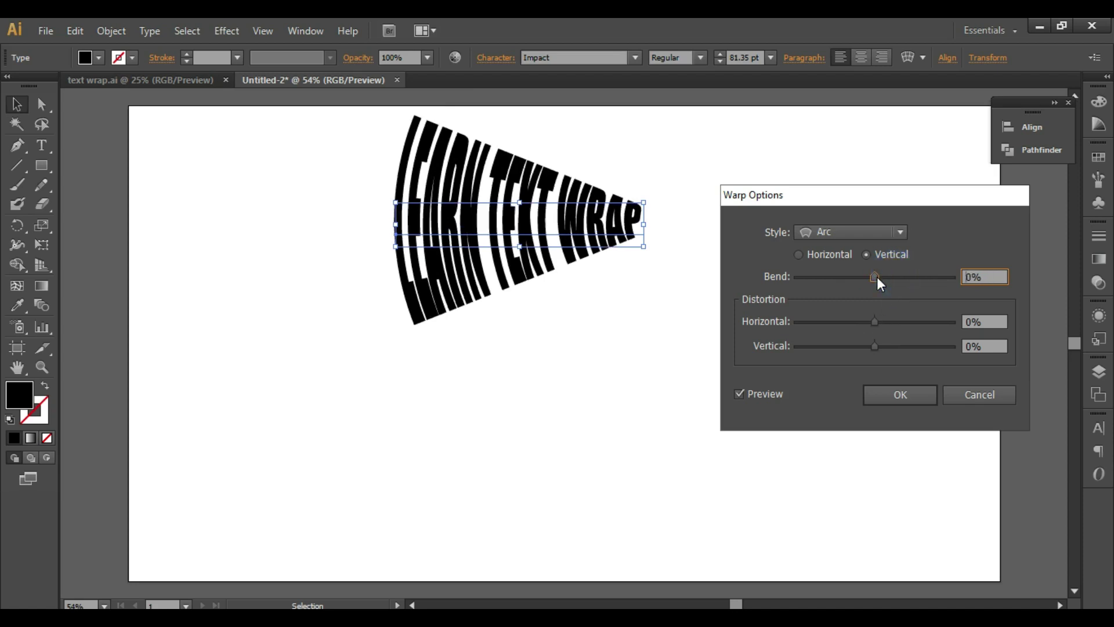
{"action": "left_click", "coordinate": [875, 323]}
{"action": "left_click_drag", "start_coordinate": [876, 323], "coordinate": [891, 346]}
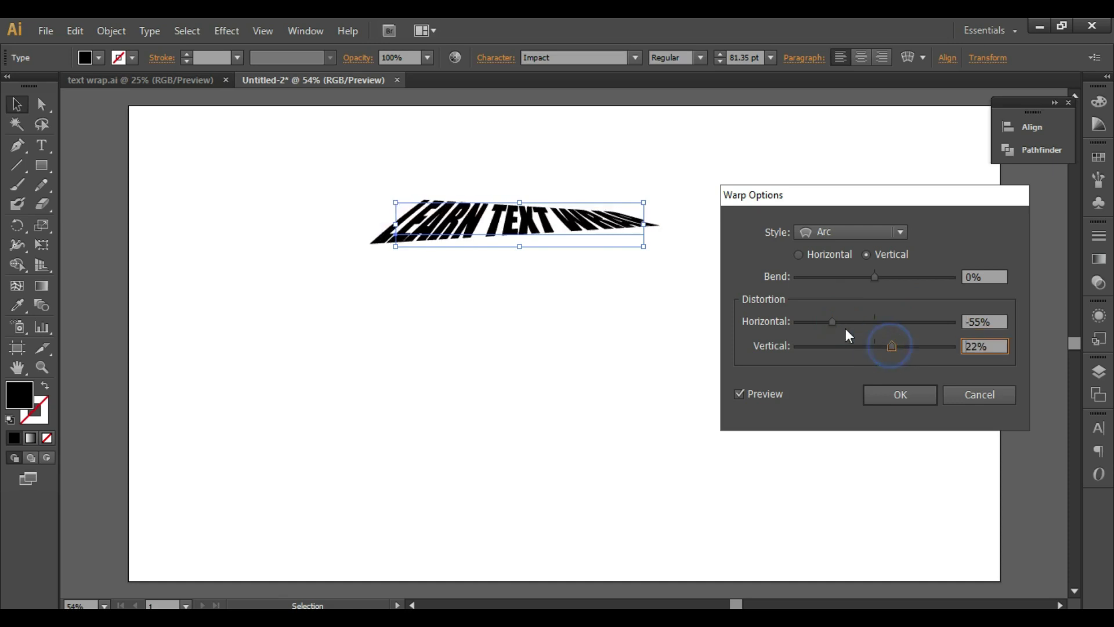
{"action": "left_click_drag", "start_coordinate": [833, 323], "coordinate": [860, 345]}
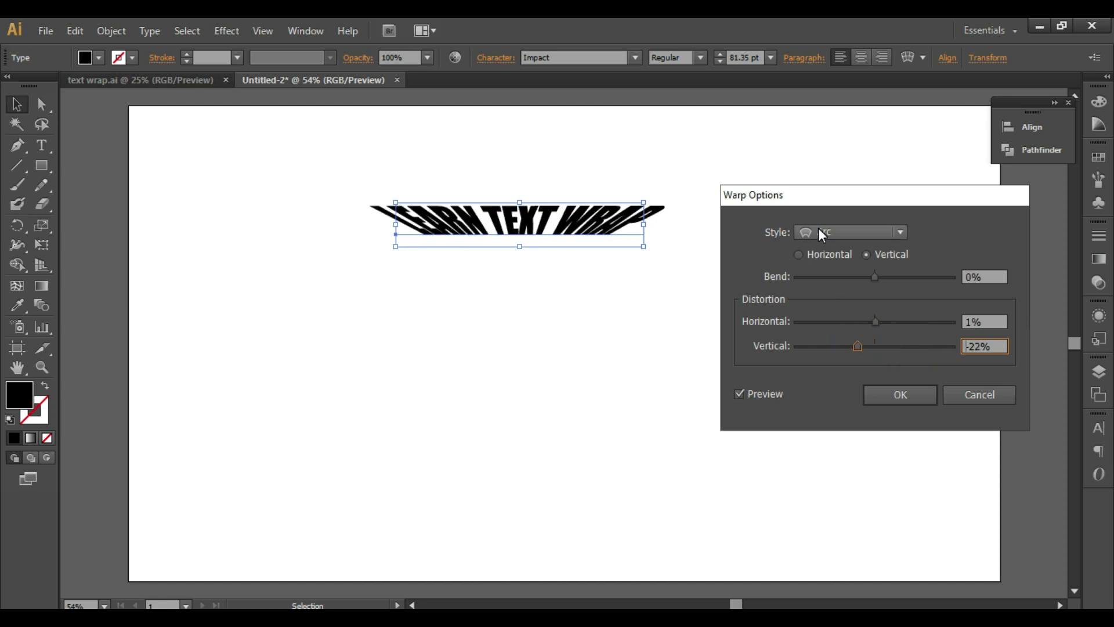
- Set horizontal distortion to 0 and enter -0 for vertical distortion
{"action": "left_click", "coordinate": [1002, 325]}
{"action": "type", "text": "0"}
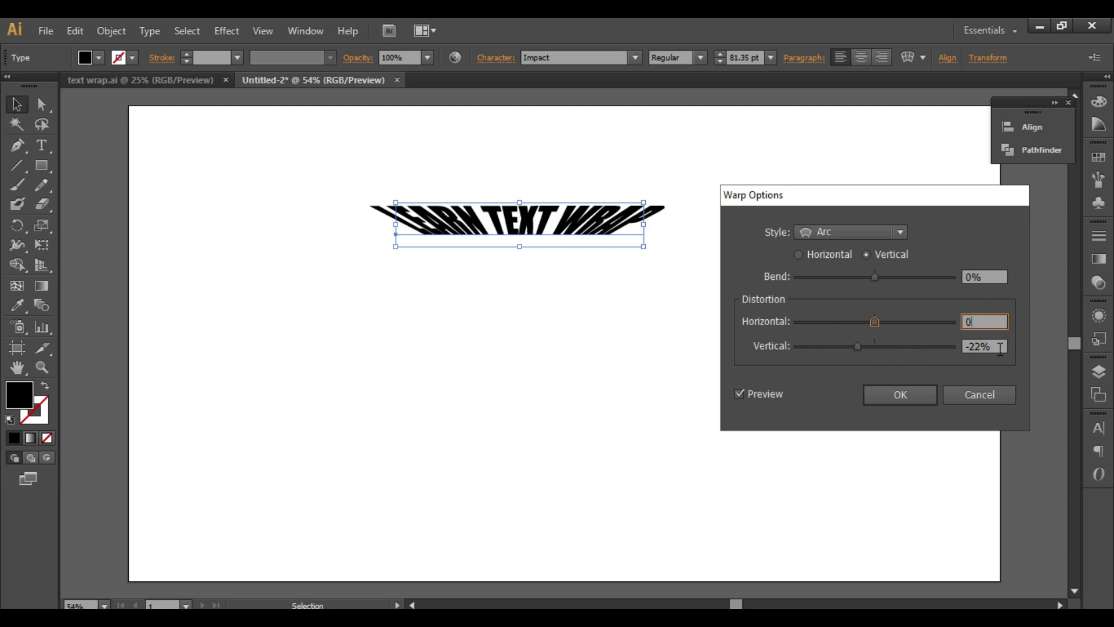
{"action": "key", "text": "Tab"}
{"action": "type", "text": "-0"}
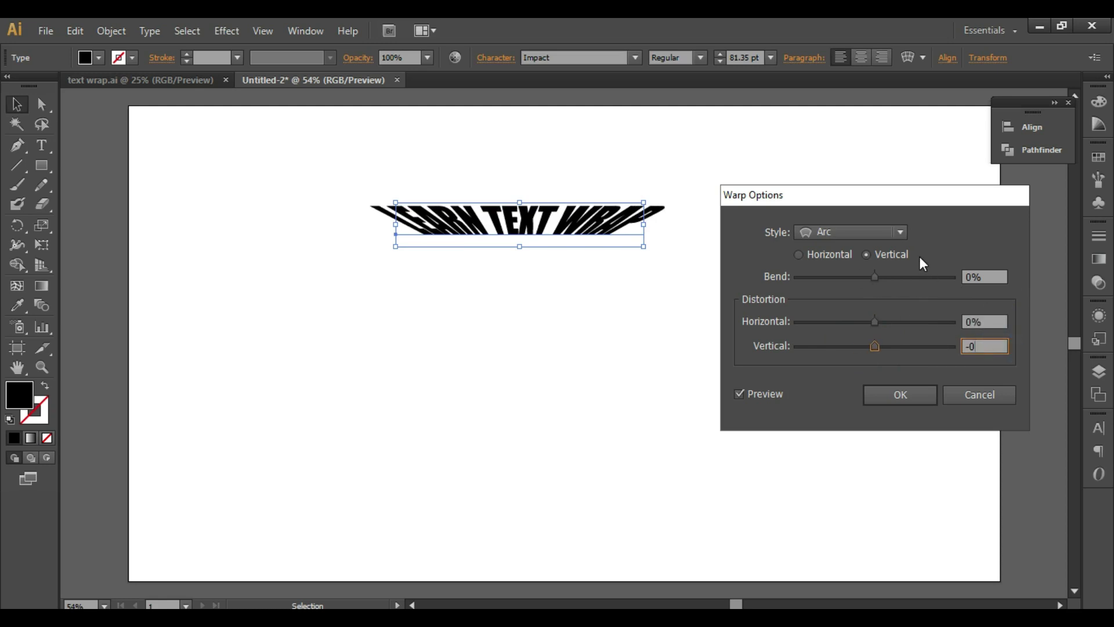
- Switch to a horizontal Arc Lower warp and preview bend and distortion changes
{"action": "left_click", "coordinate": [990, 277]}
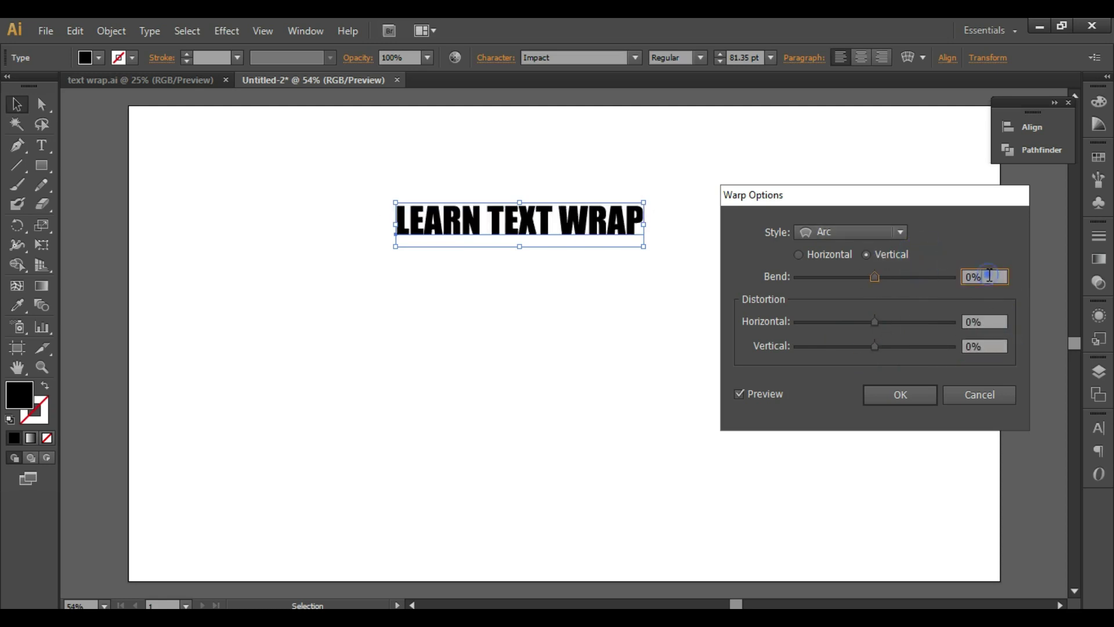
{"action": "left_click", "coordinate": [858, 235]}
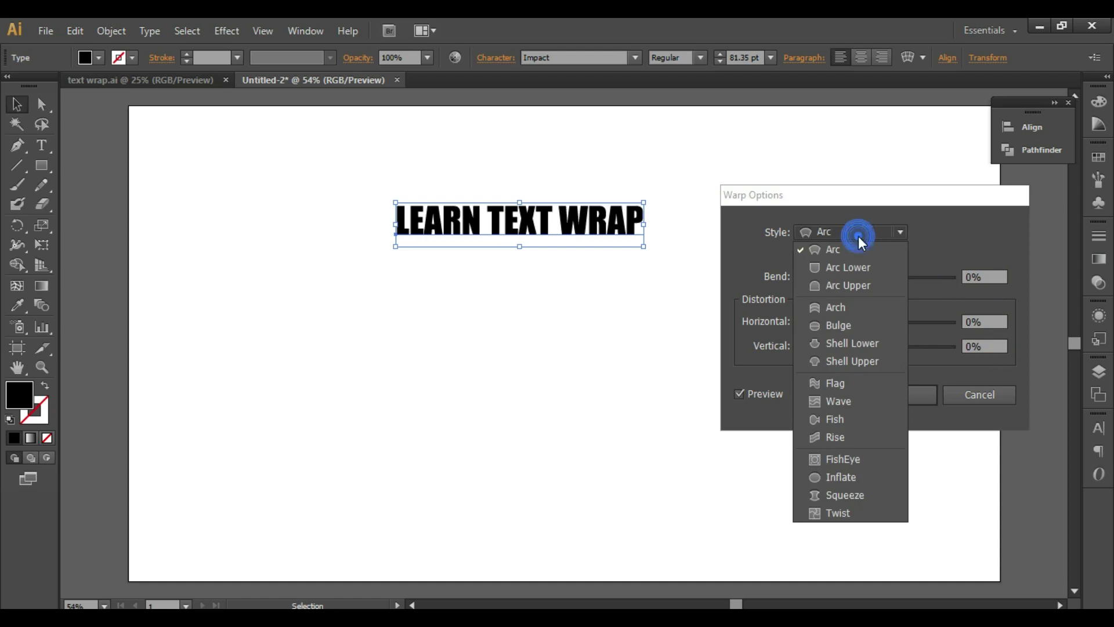
{"action": "left_click", "coordinate": [833, 273]}
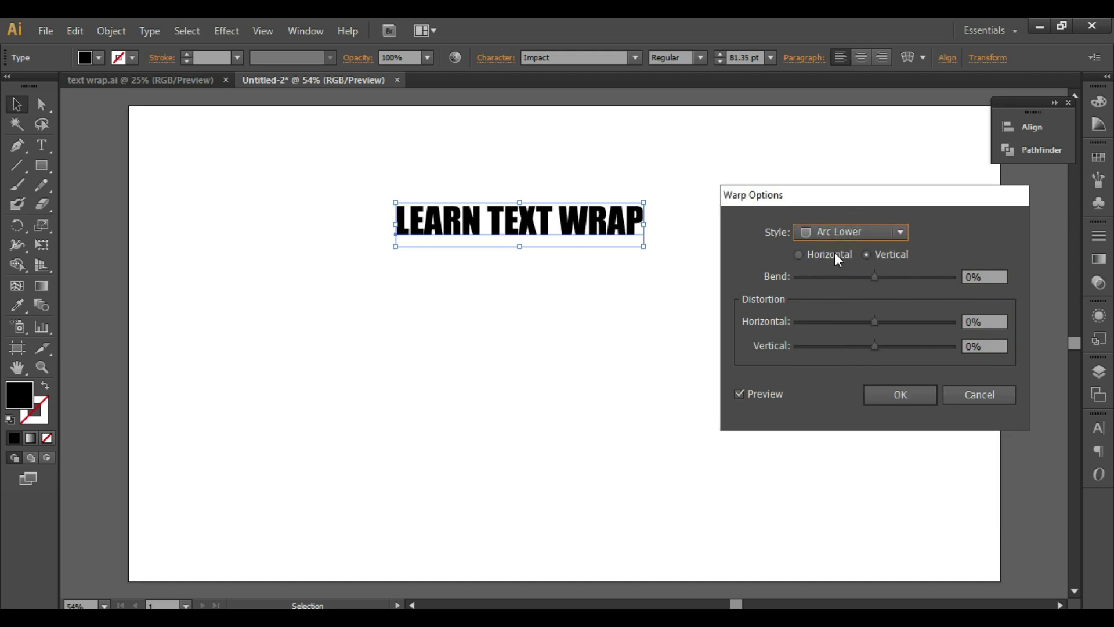
{"action": "left_click", "coordinate": [837, 259]}
{"action": "mouse_move", "coordinate": [875, 280]}
{"action": "left_mouse_down"}
{"action": "mouse_move", "coordinate": [922, 277]}
{"action": "mouse_move", "coordinate": [849, 273]}
{"action": "mouse_move", "coordinate": [862, 271]}
{"action": "left_mouse_up"}
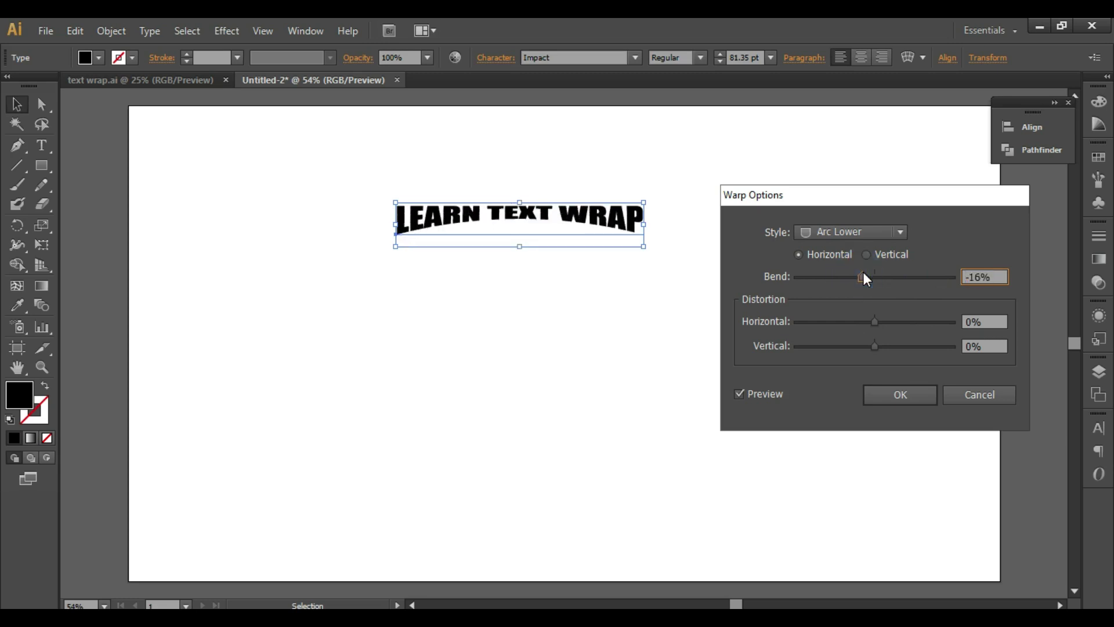
{"action": "left_click_drag", "start_coordinate": [873, 320], "coordinate": [917, 309]}
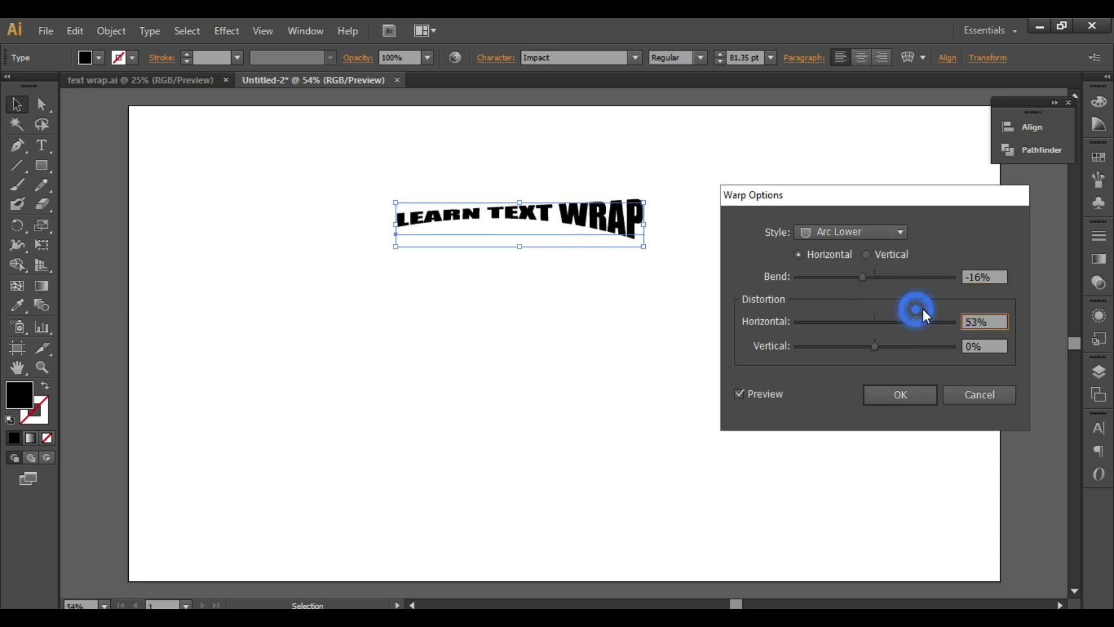
- Reset the Arc Lower bend and both distortion values to 0
{"action": "left_click_drag", "start_coordinate": [980, 273], "coordinate": [933, 278]}
{"action": "type", "text": "0"}
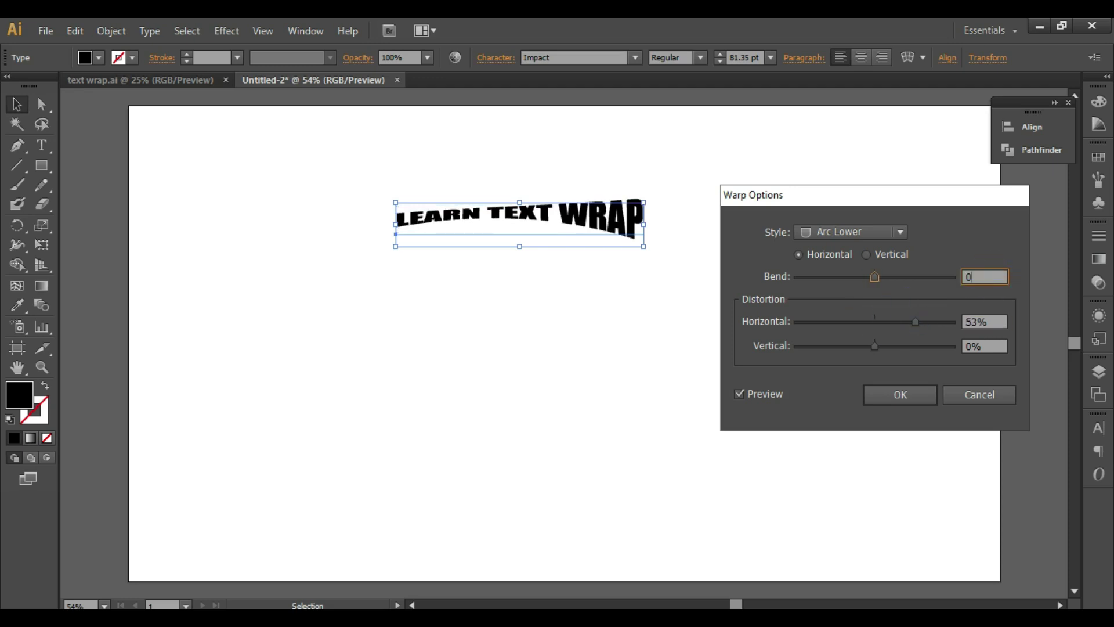
{"action": "key", "text": "Tab"}
{"action": "left_click_drag", "start_coordinate": [920, 322], "coordinate": [891, 346]}
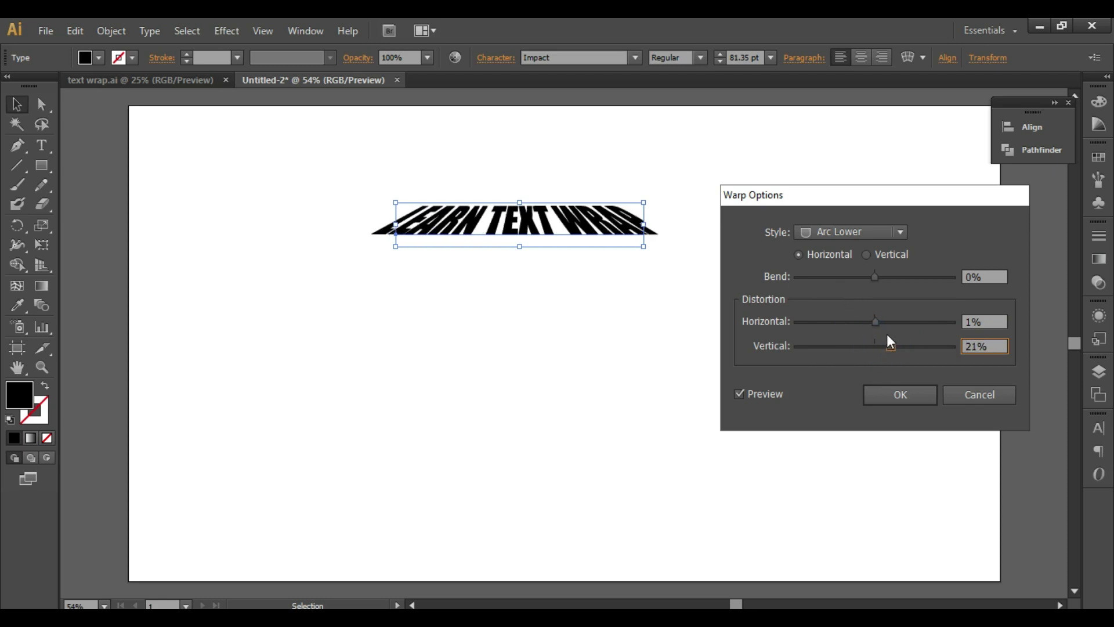
{"action": "left_click_drag", "start_coordinate": [1005, 345], "coordinate": [966, 346]}
{"action": "type", "text": "0"}
{"action": "left_click", "coordinate": [990, 322]}
{"action": "type", "text": "0"}
{"action": "key", "text": "shift+Tab"}
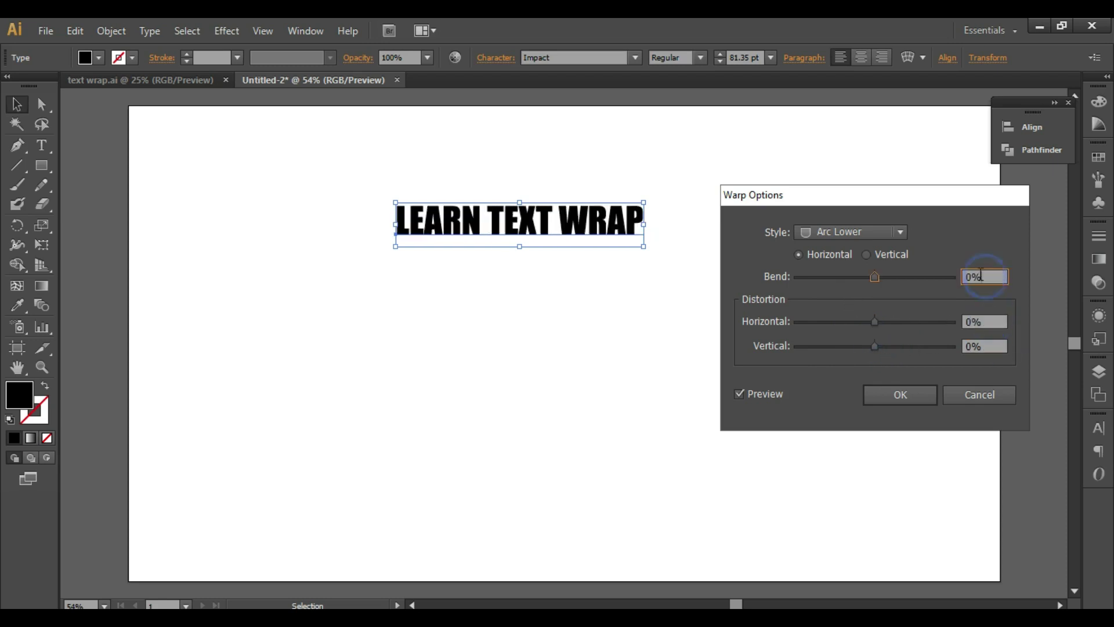
- Preview an Arc Upper warp with extra bend and horizontal distortion
{"action": "left_click", "coordinate": [872, 231]}
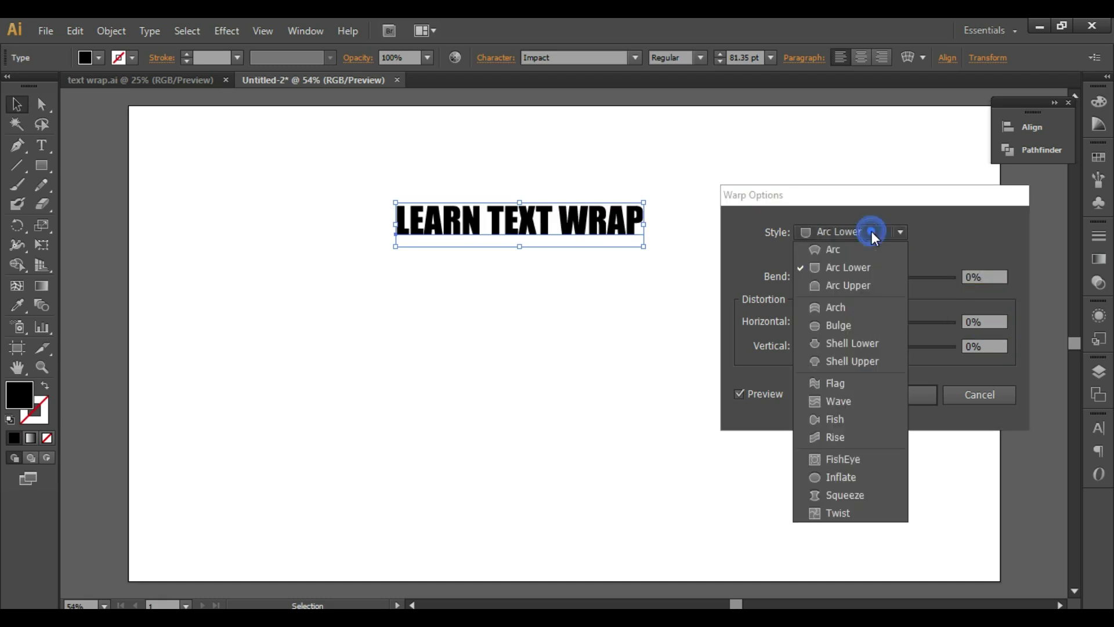
{"action": "left_click", "coordinate": [853, 291]}
{"action": "mouse_move", "coordinate": [875, 278]}
{"action": "left_mouse_down"}
{"action": "mouse_move", "coordinate": [909, 279]}
{"action": "mouse_move", "coordinate": [824, 277]}
{"action": "mouse_move", "coordinate": [856, 277]}
{"action": "left_mouse_up"}
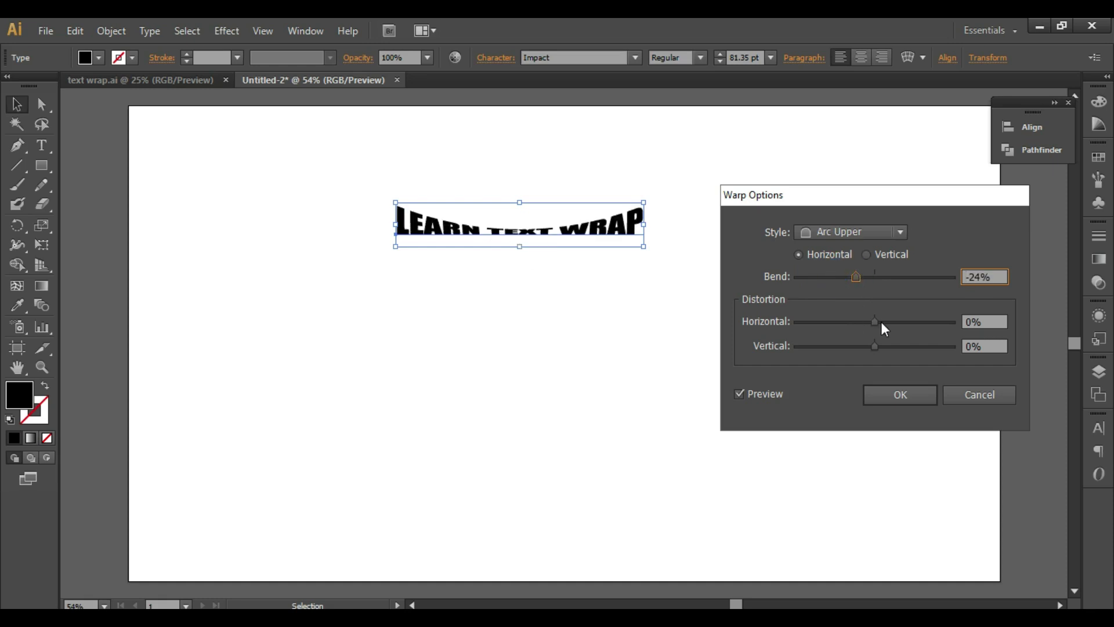
{"action": "left_click_drag", "start_coordinate": [882, 323], "coordinate": [920, 319]}
- Zero the Arc Upper bend, ease horizontal distortion to 46%, and cancel the warp
{"action": "left_click", "coordinate": [985, 277]}
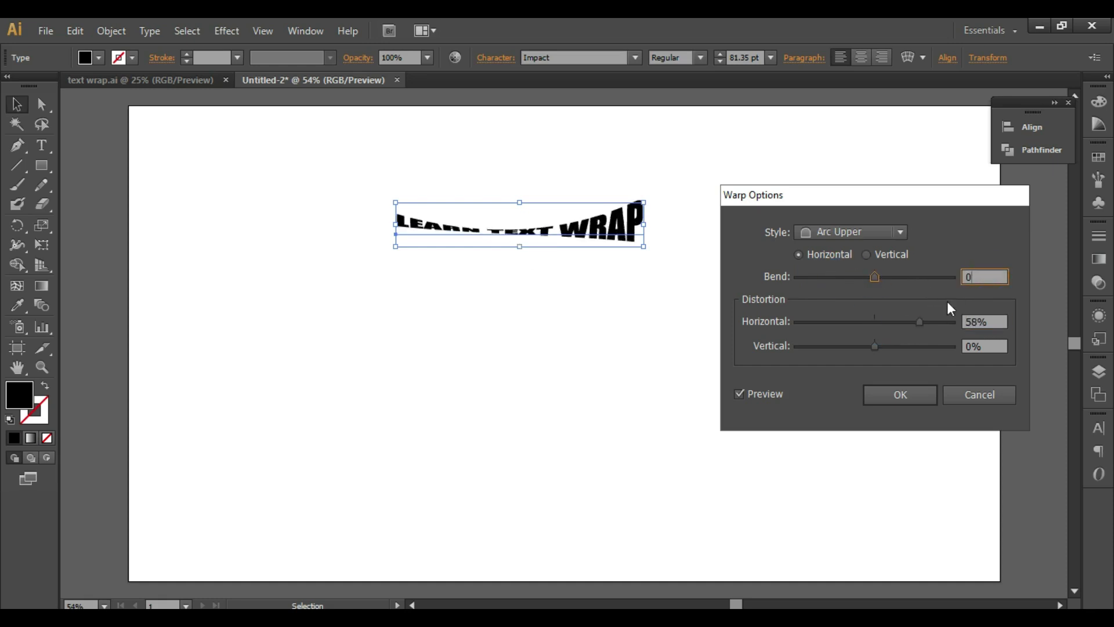
{"action": "type", "text": "0"}
{"action": "key", "text": "Tab"}
{"action": "left_click_drag", "start_coordinate": [929, 319], "coordinate": [869, 347]}
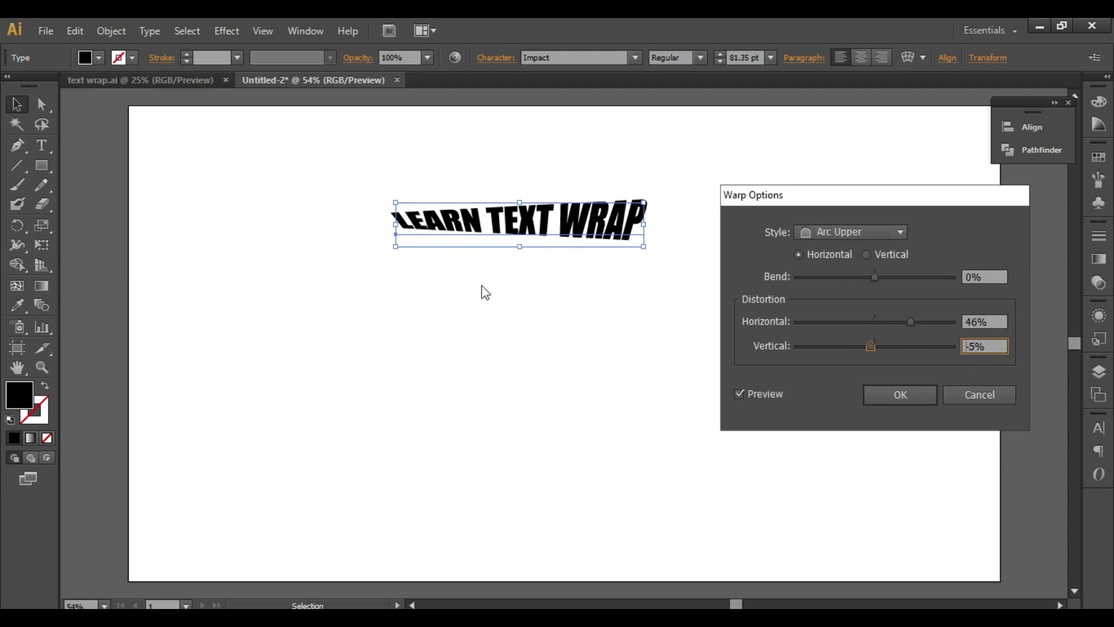
{"action": "left_click", "coordinate": [998, 400]}
{"action": "left_click", "coordinate": [331, 307]}
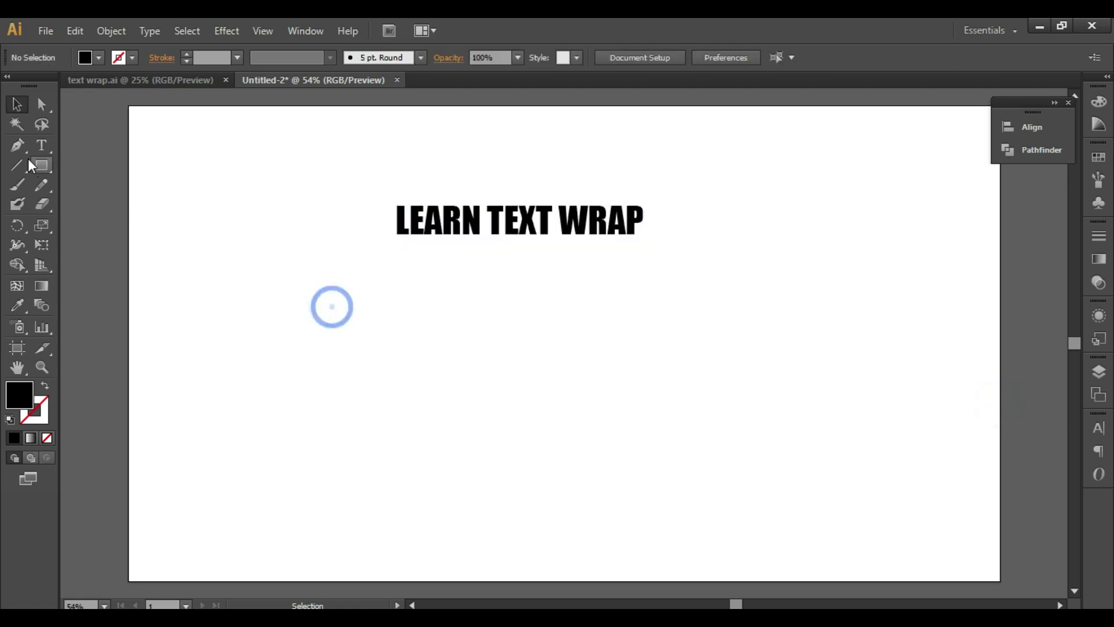
{"action": "left_click", "coordinate": [40, 166]}
{"action": "left_click_drag", "start_coordinate": [395, 305], "coordinate": [636, 363]}
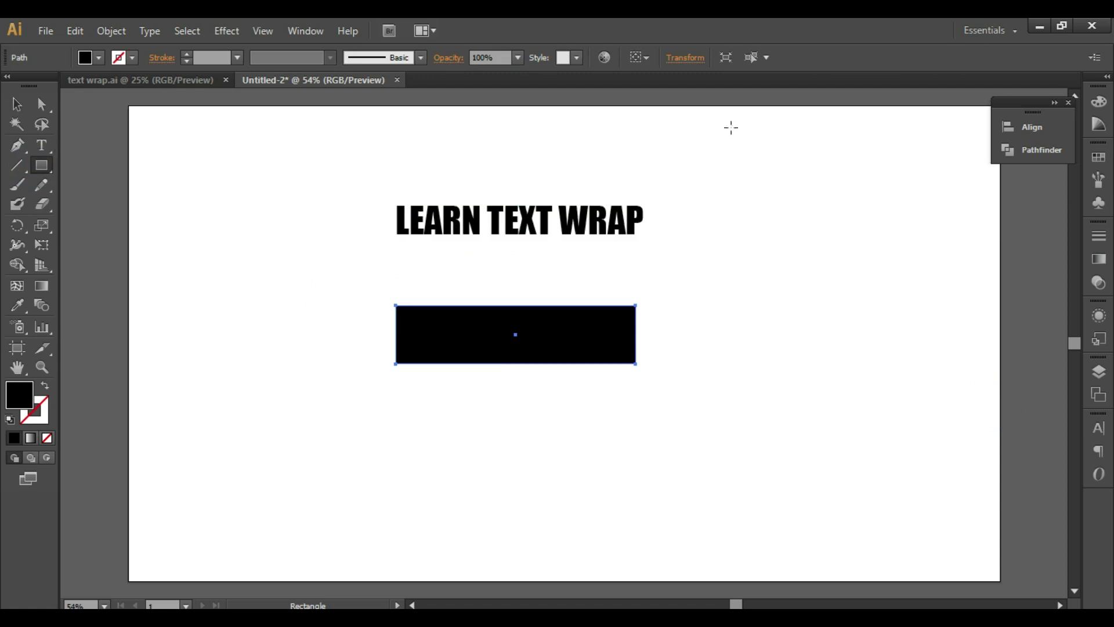
{"action": "left_click", "coordinate": [17, 104]}
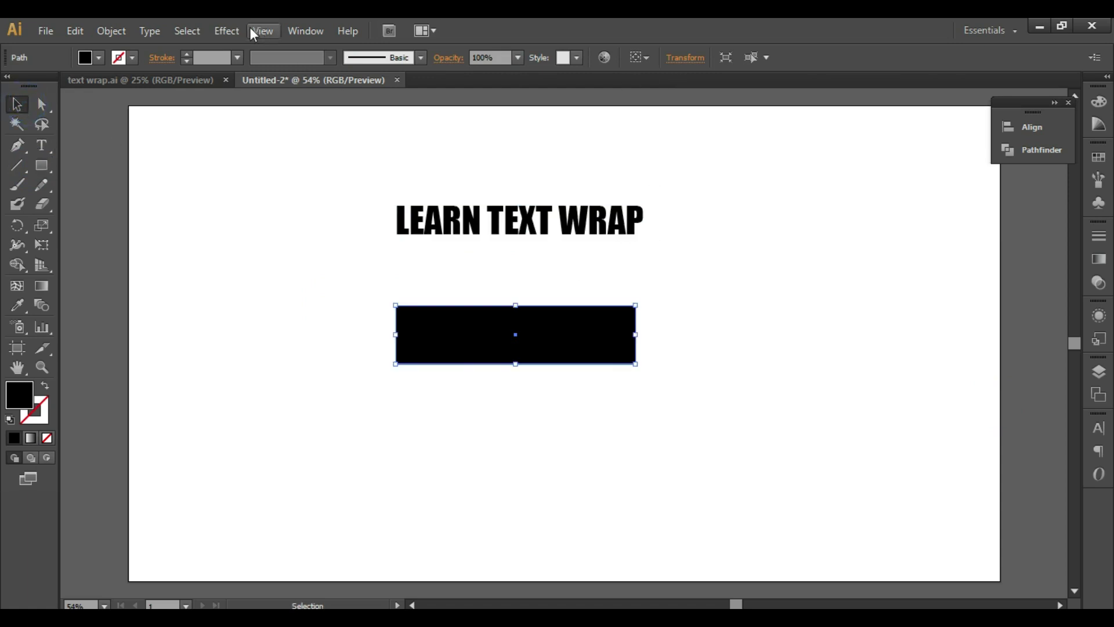
{"action": "left_click", "coordinate": [226, 30]}
{"action": "mouse_move", "coordinate": [309, 243]}
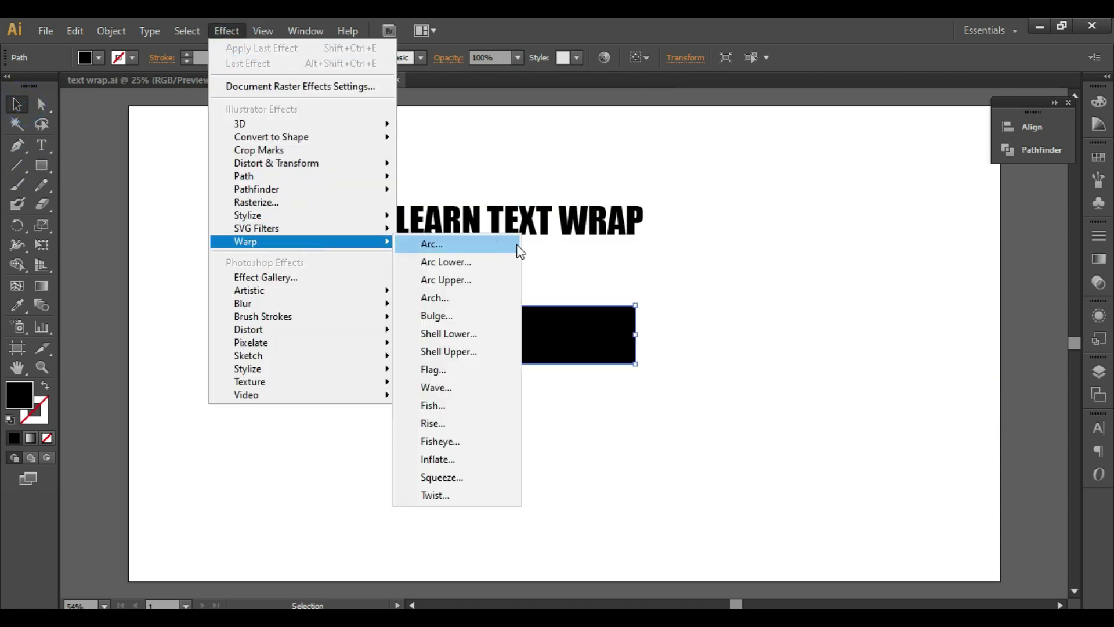
{"action": "left_click", "coordinate": [447, 296]}
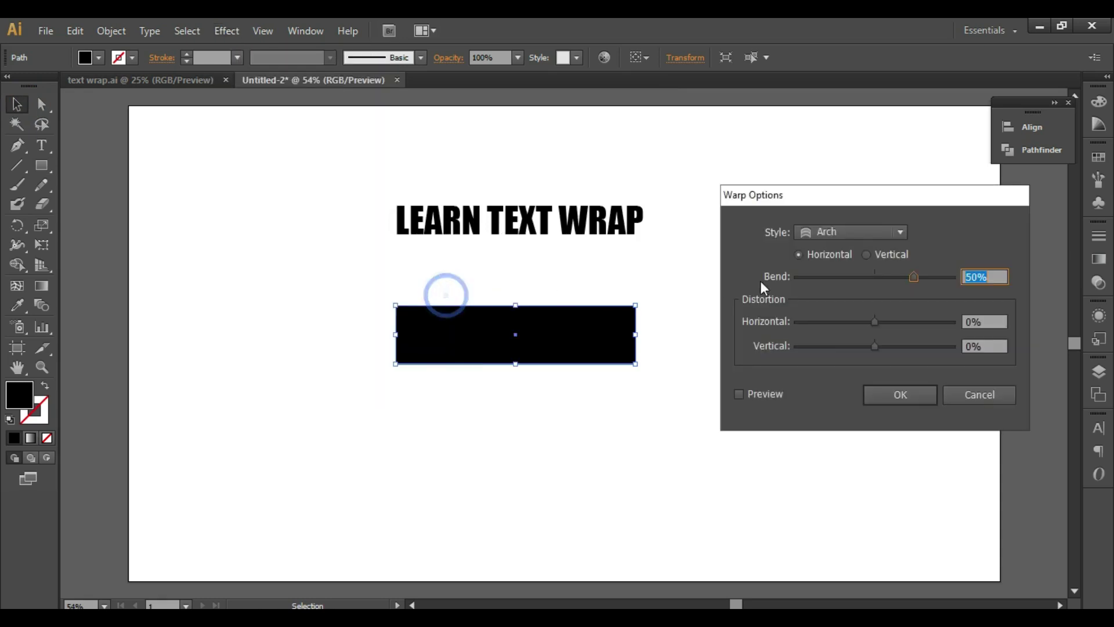
{"action": "left_click", "coordinate": [763, 394]}
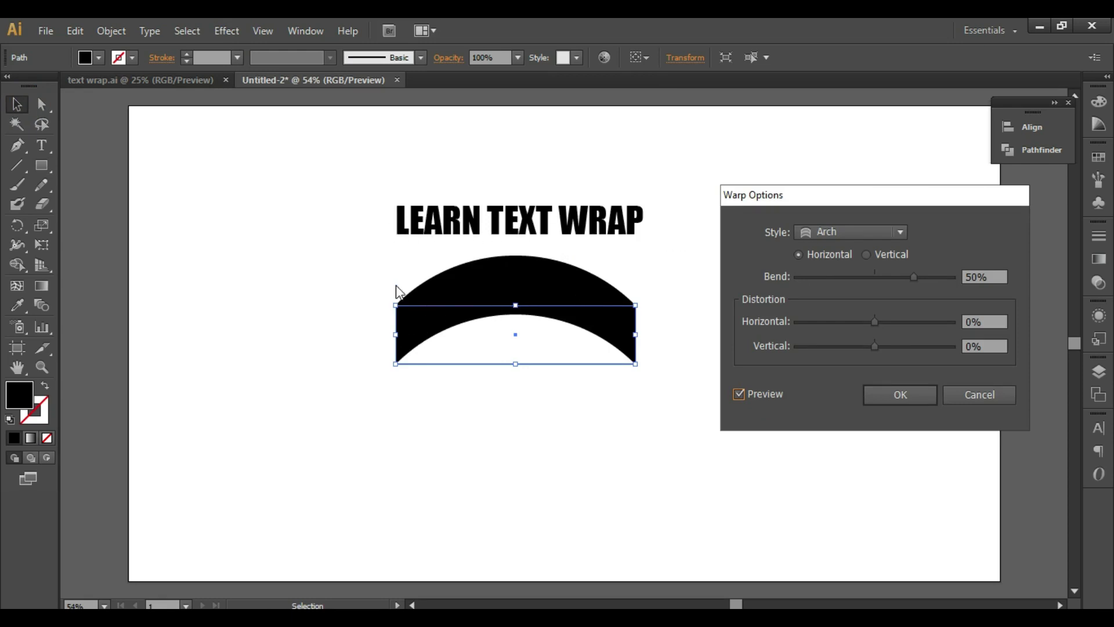
{"action": "left_click_drag", "start_coordinate": [916, 277], "coordinate": [886, 277]}
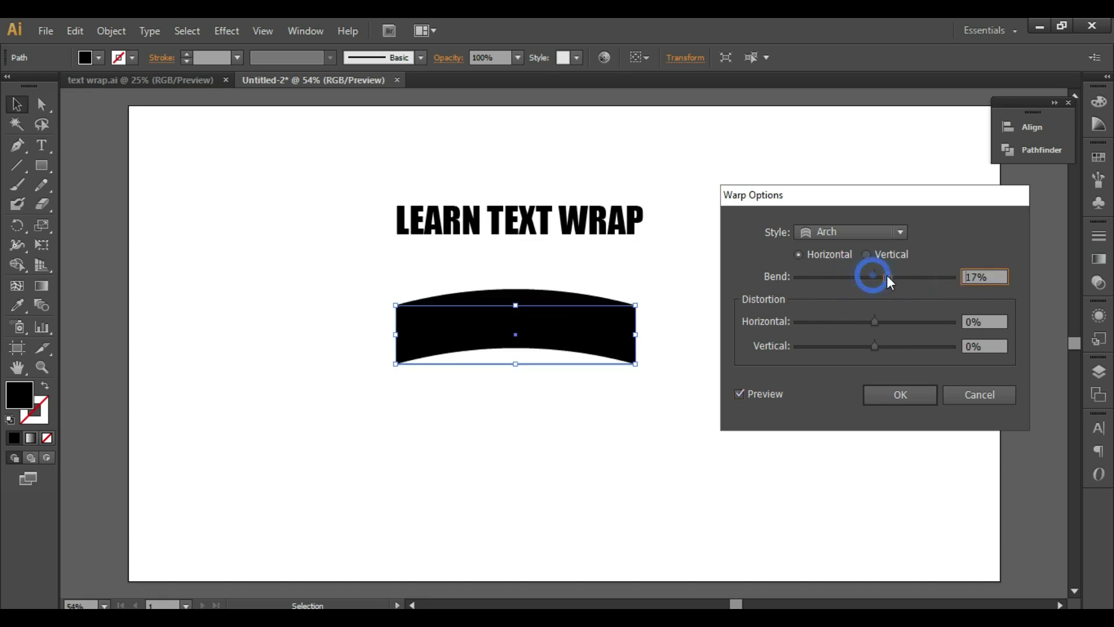
{"action": "left_click_drag", "start_coordinate": [880, 322], "coordinate": [834, 346]}
{"action": "left_click", "coordinate": [864, 256]}
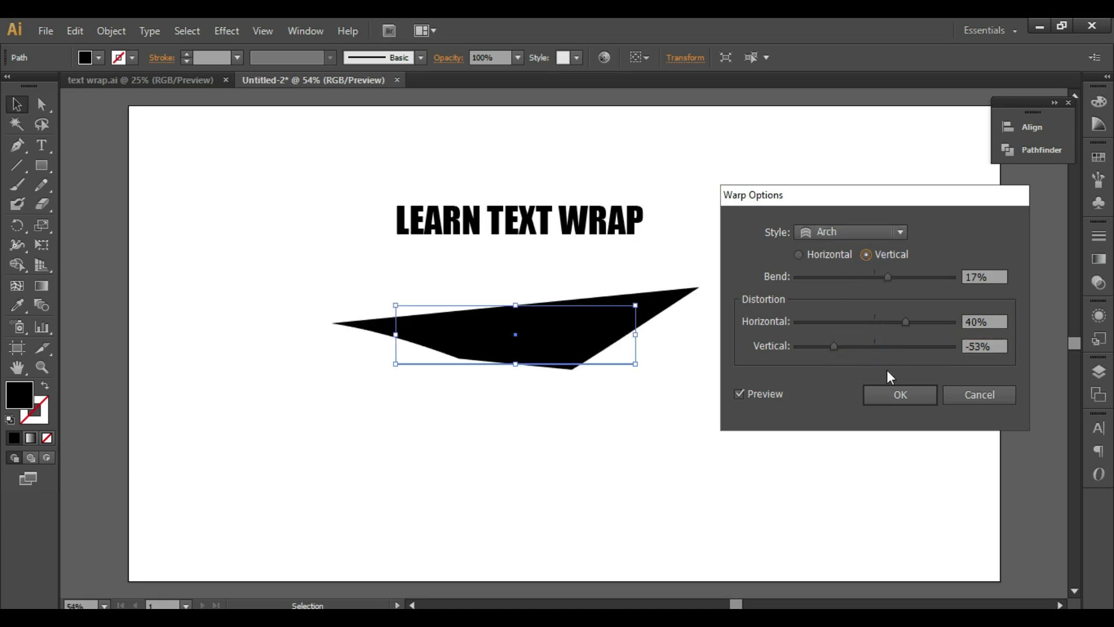
{"action": "left_click", "coordinate": [955, 392]}
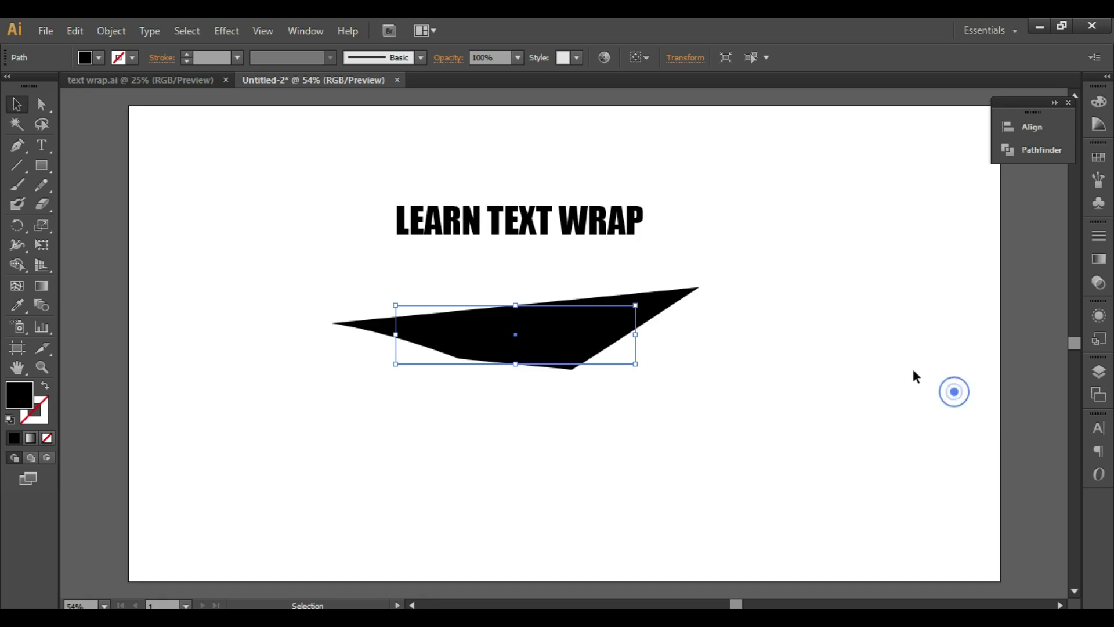
{"action": "left_click", "coordinate": [615, 225]}
{"action": "left_click", "coordinate": [589, 320]}
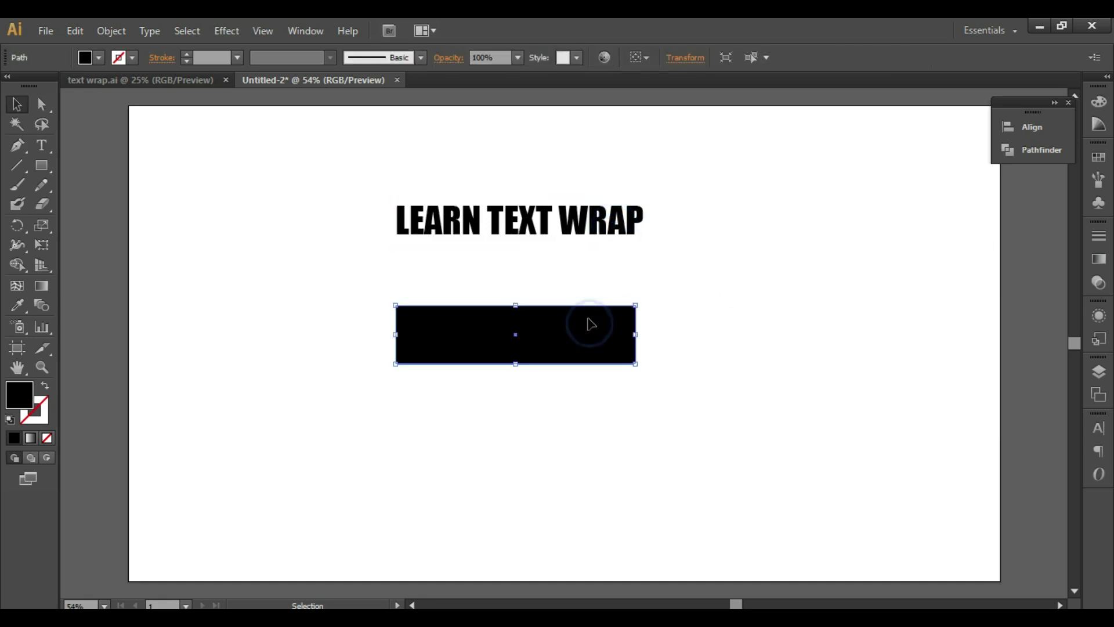
{"action": "key", "text": "Delete"}
{"action": "left_click", "coordinate": [587, 227]}
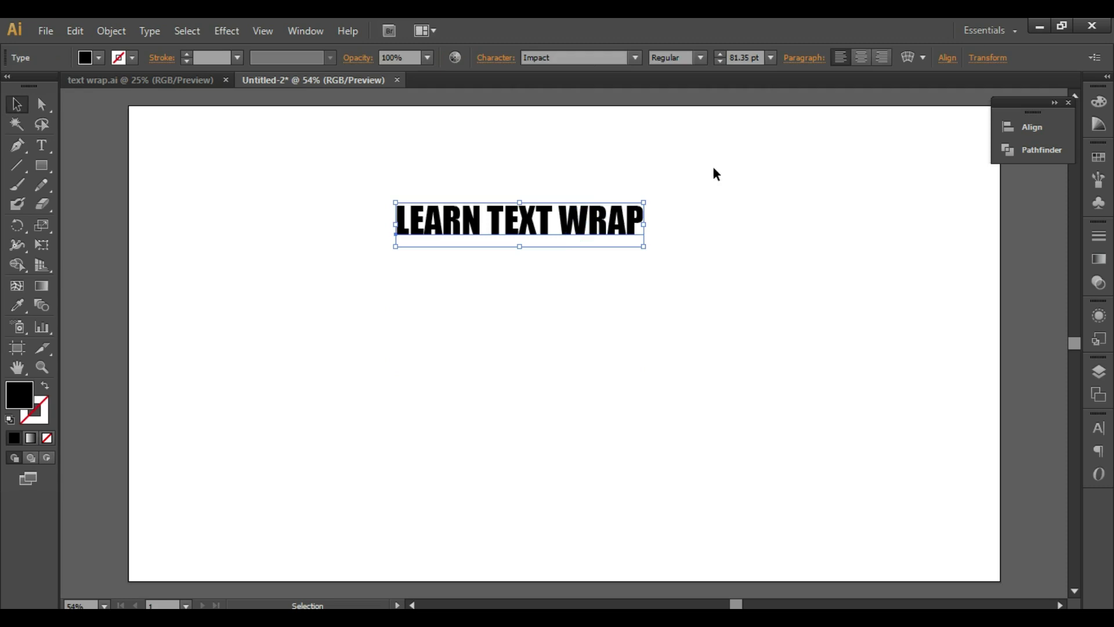
- Choose the Bulge warp style with preview on and try bend and horizontal distortion
{"action": "left_click", "coordinate": [907, 57]}
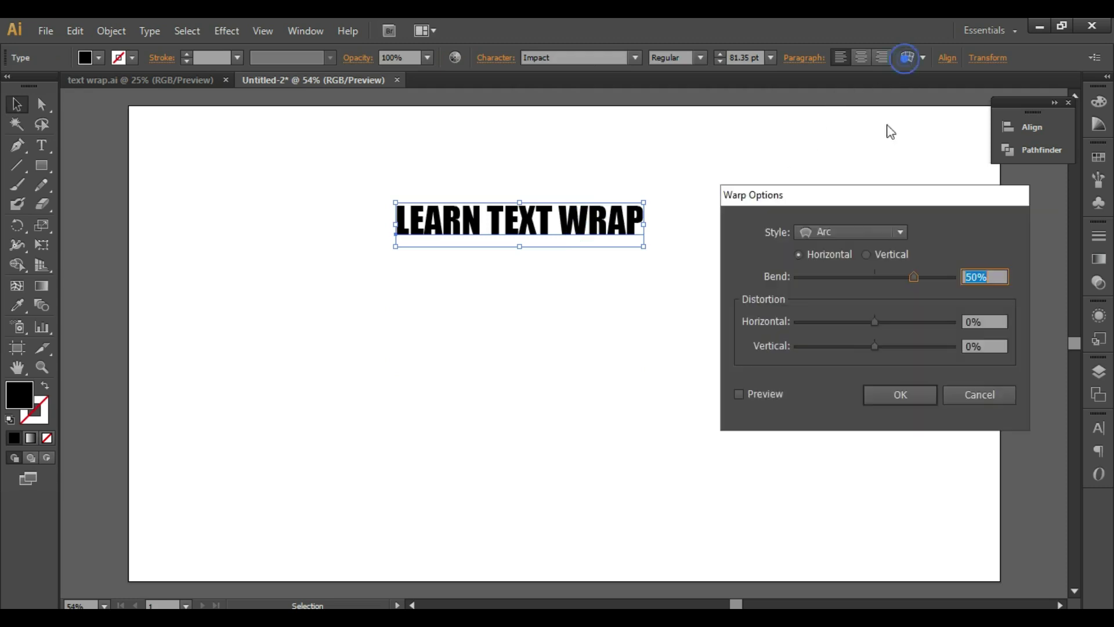
{"action": "left_click", "coordinate": [827, 233]}
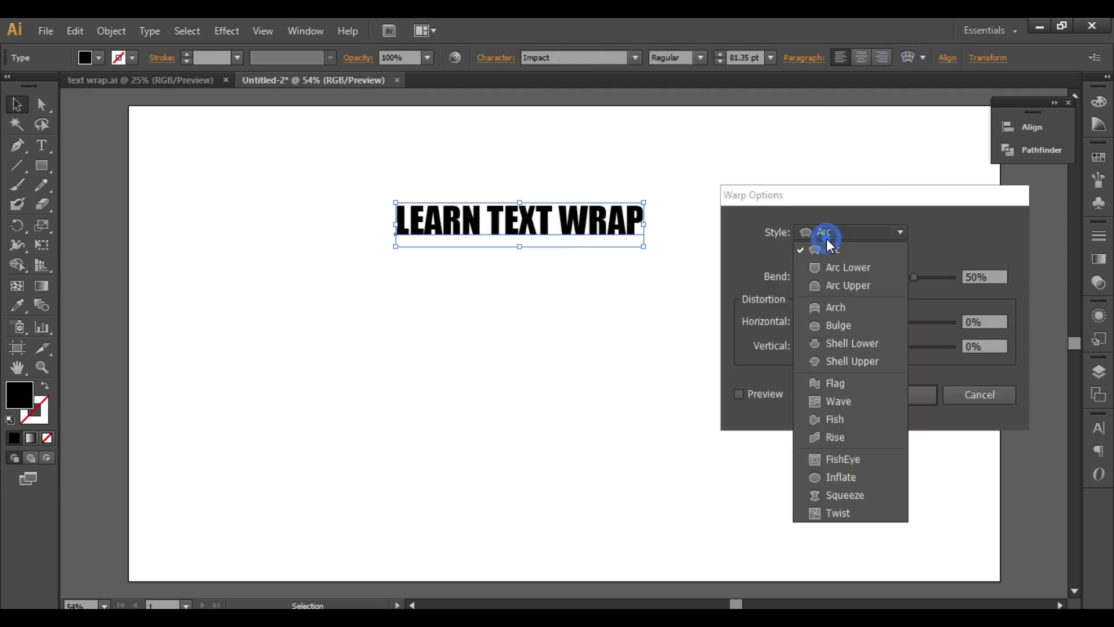
{"action": "left_click", "coordinate": [842, 324]}
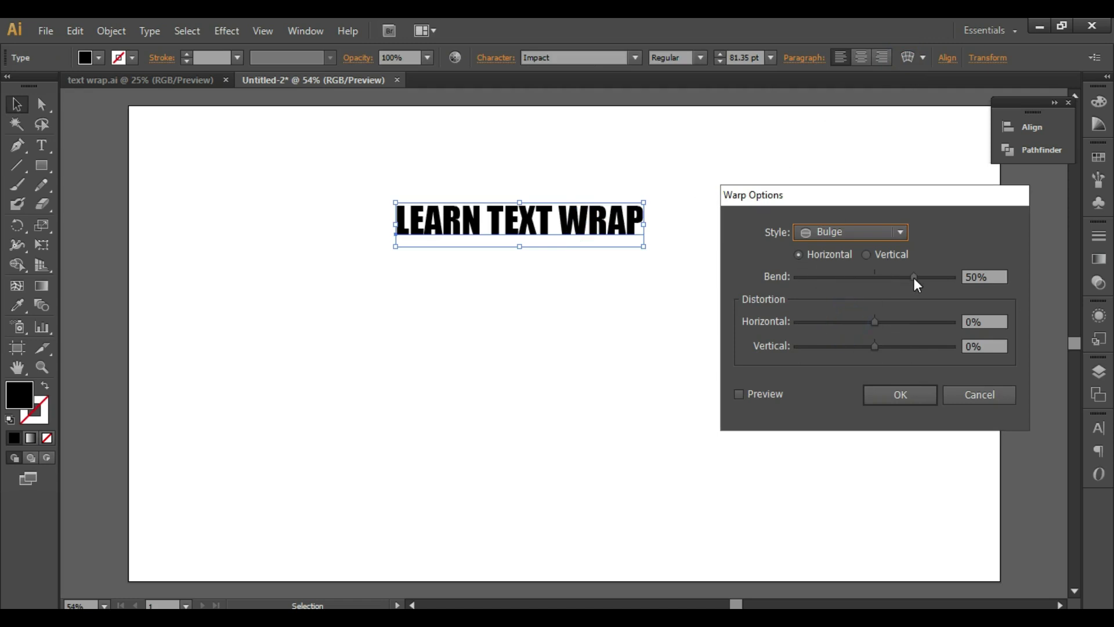
{"action": "left_click_drag", "start_coordinate": [914, 277], "coordinate": [877, 278]}
{"action": "left_click", "coordinate": [759, 390]}
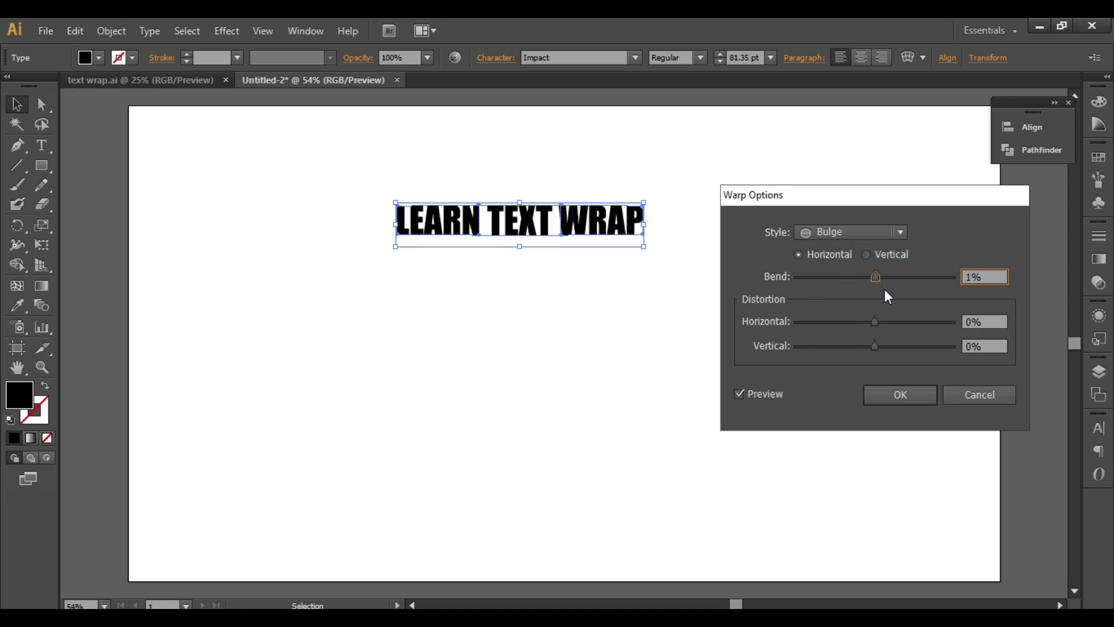
{"action": "key", "text": "Down"}
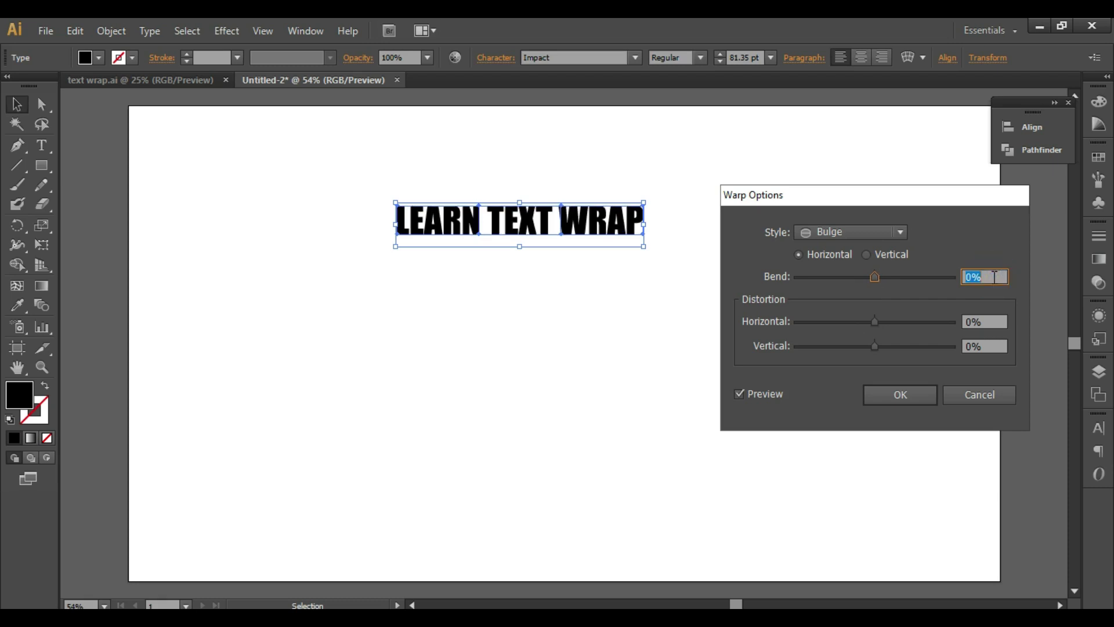
{"action": "left_click_drag", "start_coordinate": [875, 321], "coordinate": [858, 350]}
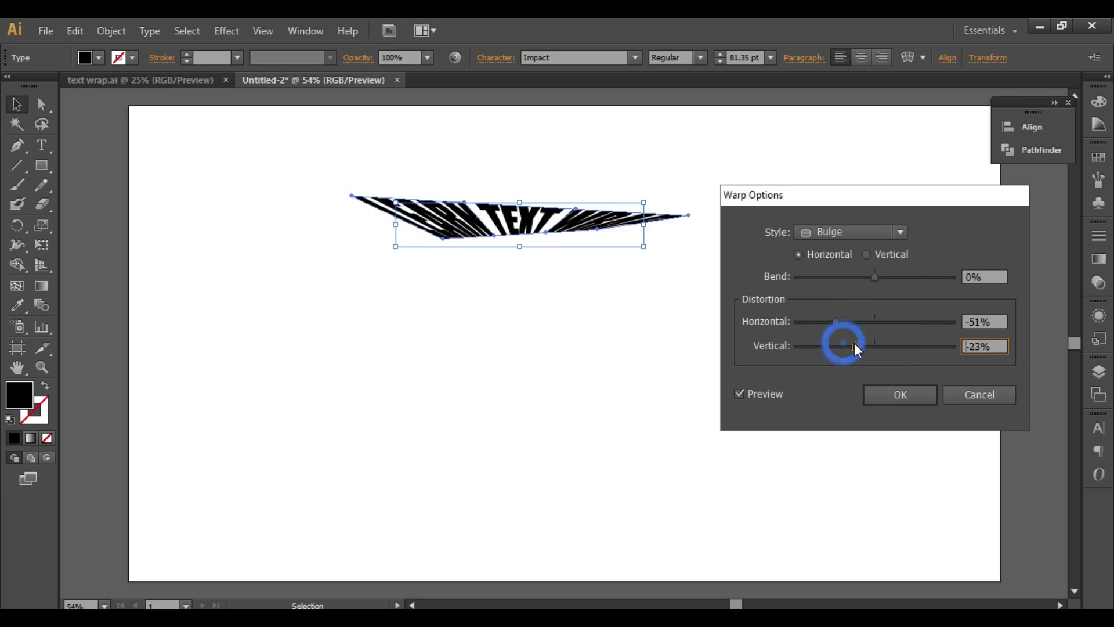
- Apply a vertical Bulge warp with 72% bend, 15% horizontal and 1% vertical distortion
{"action": "left_click", "coordinate": [868, 255]}
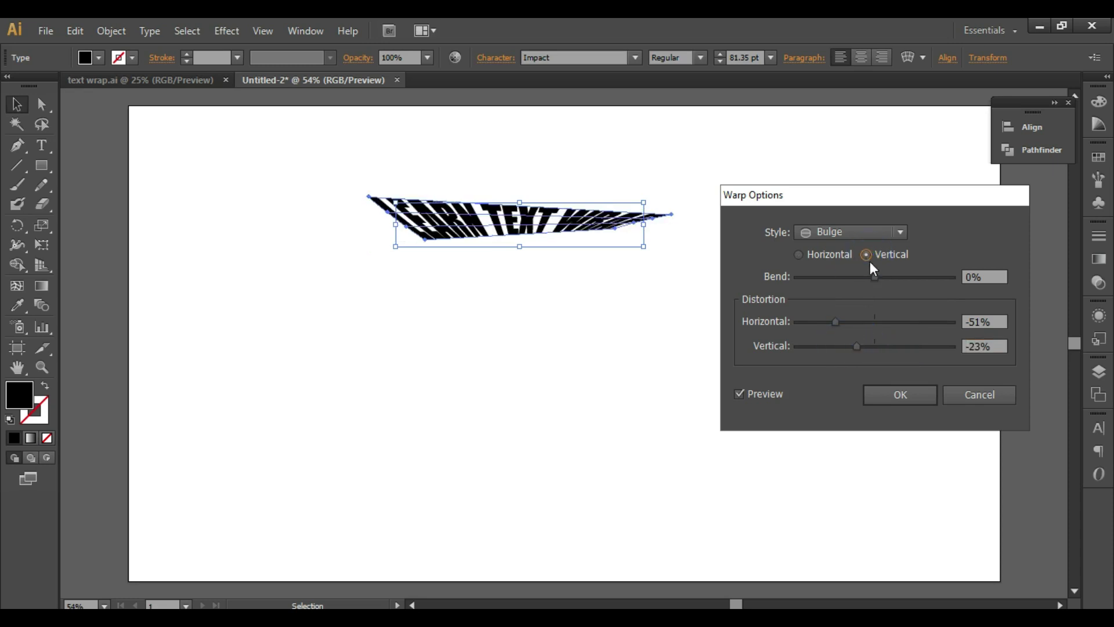
{"action": "left_click_drag", "start_coordinate": [874, 277], "coordinate": [903, 277]}
{"action": "left_click_drag", "start_coordinate": [838, 321], "coordinate": [876, 346]}
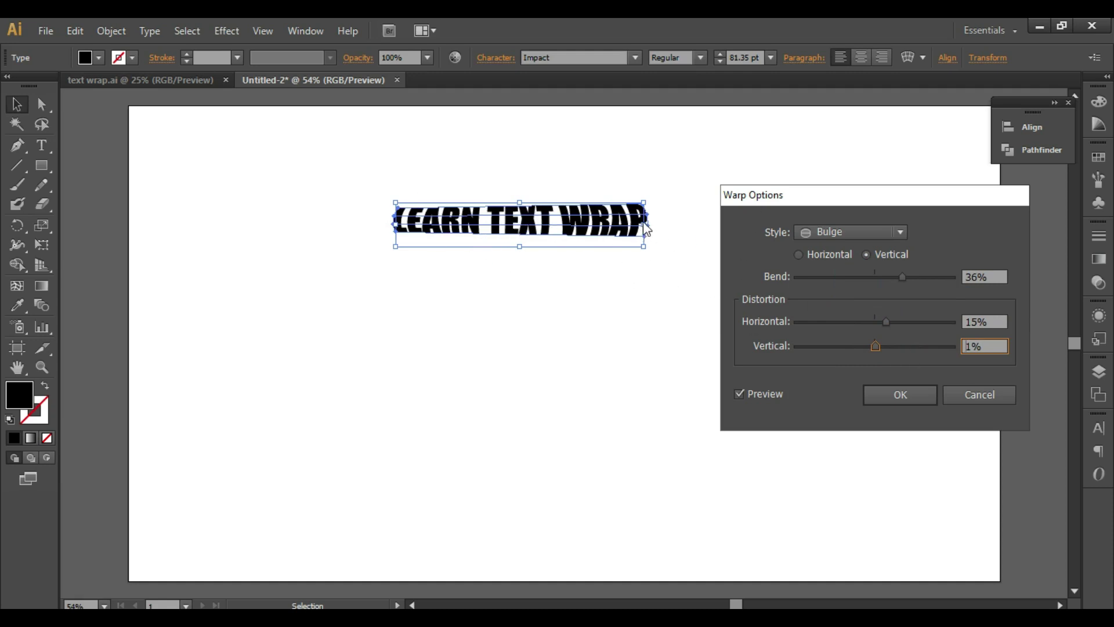
{"action": "left_click_drag", "start_coordinate": [902, 278], "coordinate": [930, 276]}
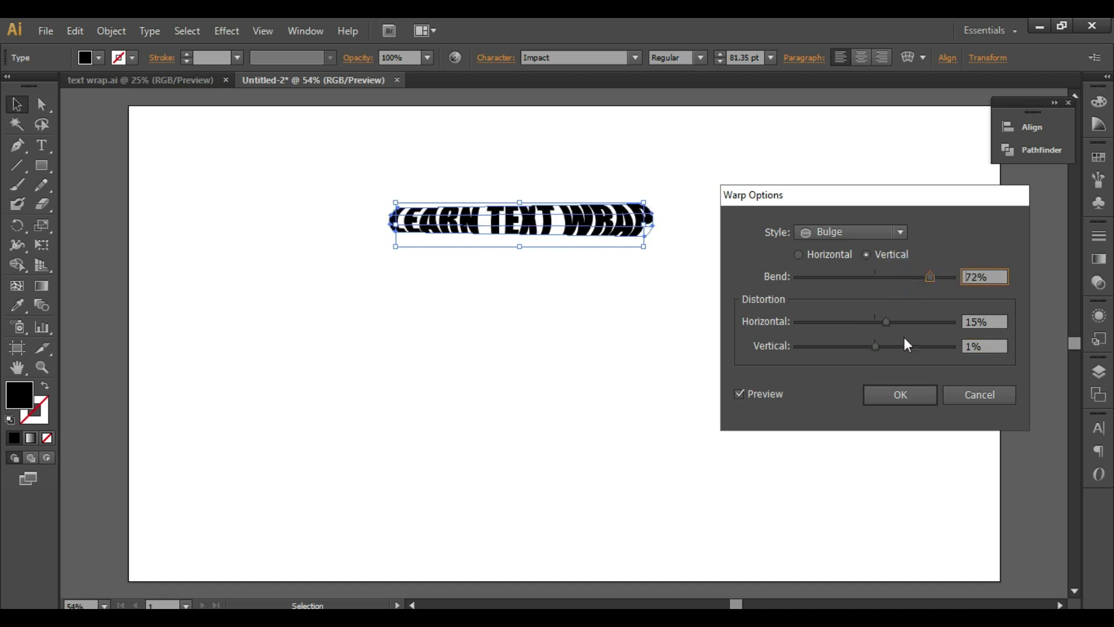
{"action": "left_click", "coordinate": [900, 394]}
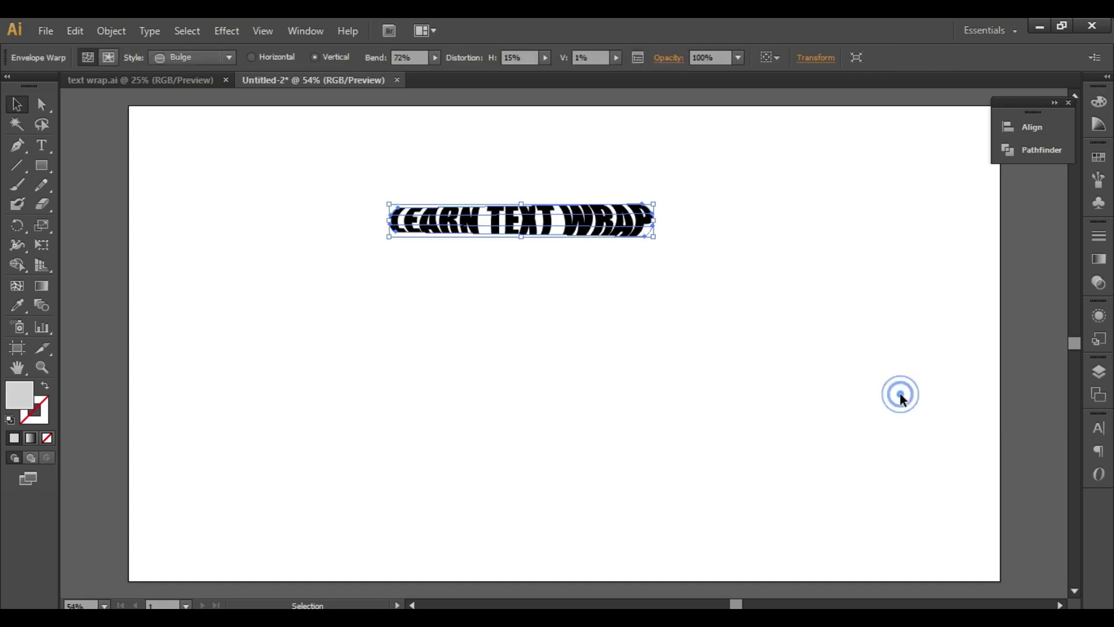
- Drag the envelope's left mesh point with Direct Selection to skew LEARN
{"action": "left_click", "coordinate": [44, 105]}
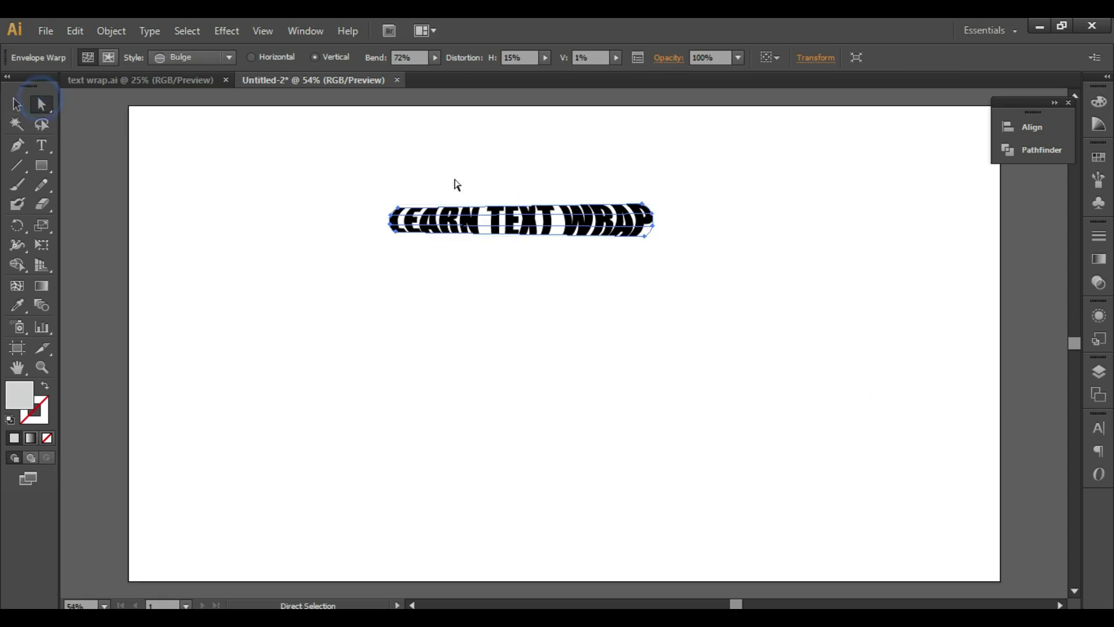
{"action": "left_click", "coordinate": [515, 207]}
{"action": "left_click_drag", "start_coordinate": [396, 222], "coordinate": [387, 215]}
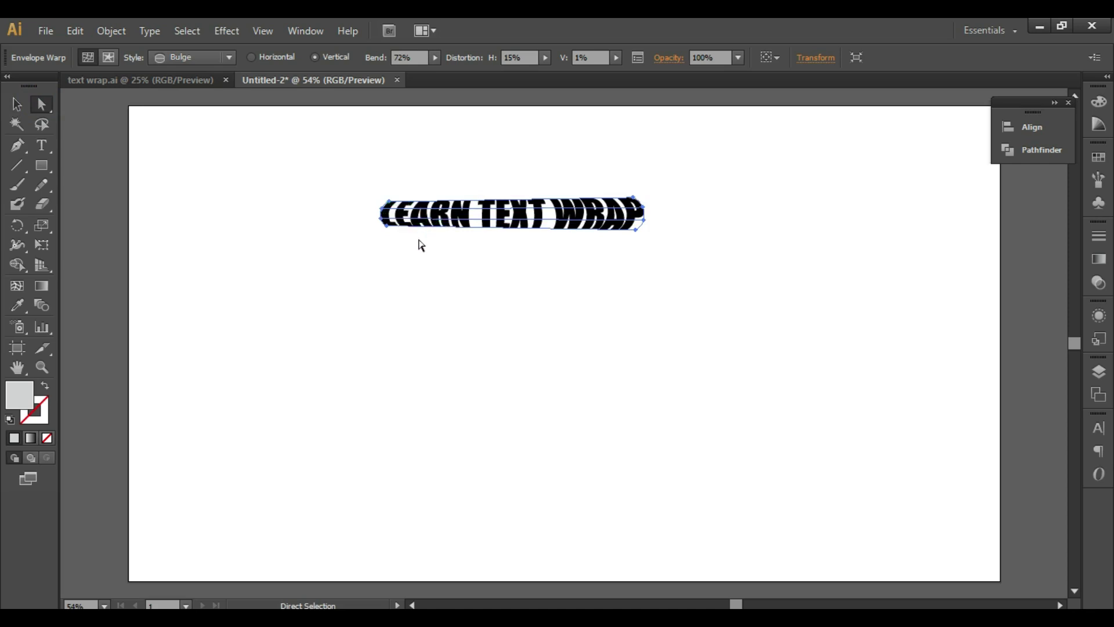
{"action": "left_click", "coordinate": [389, 256]}
{"action": "left_click", "coordinate": [381, 218]}
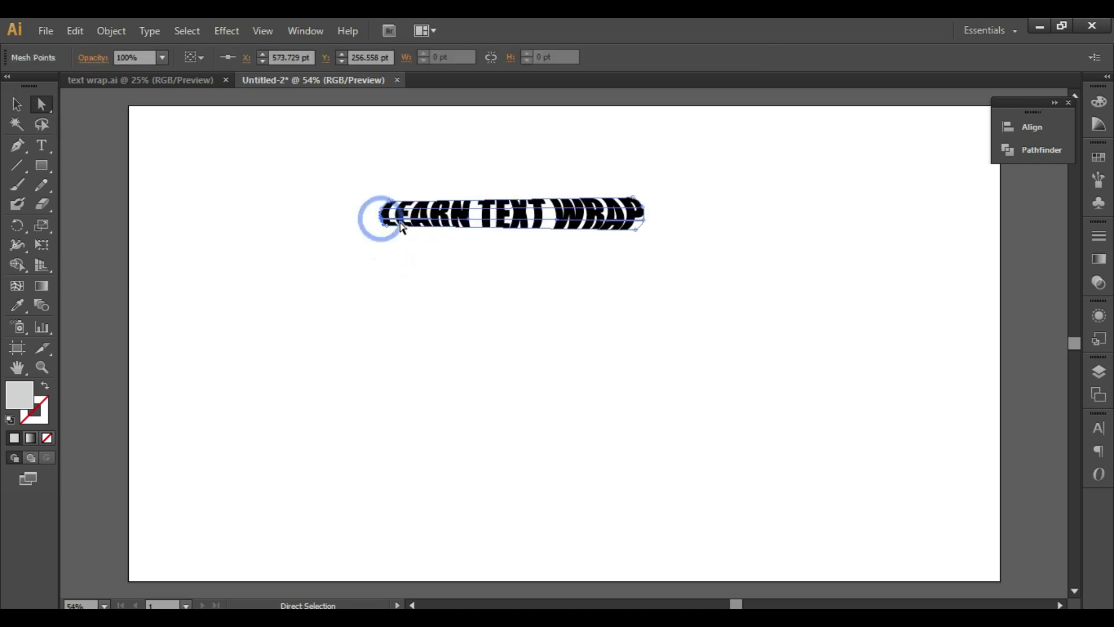
{"action": "left_click_drag", "start_coordinate": [380, 219], "coordinate": [427, 224]}
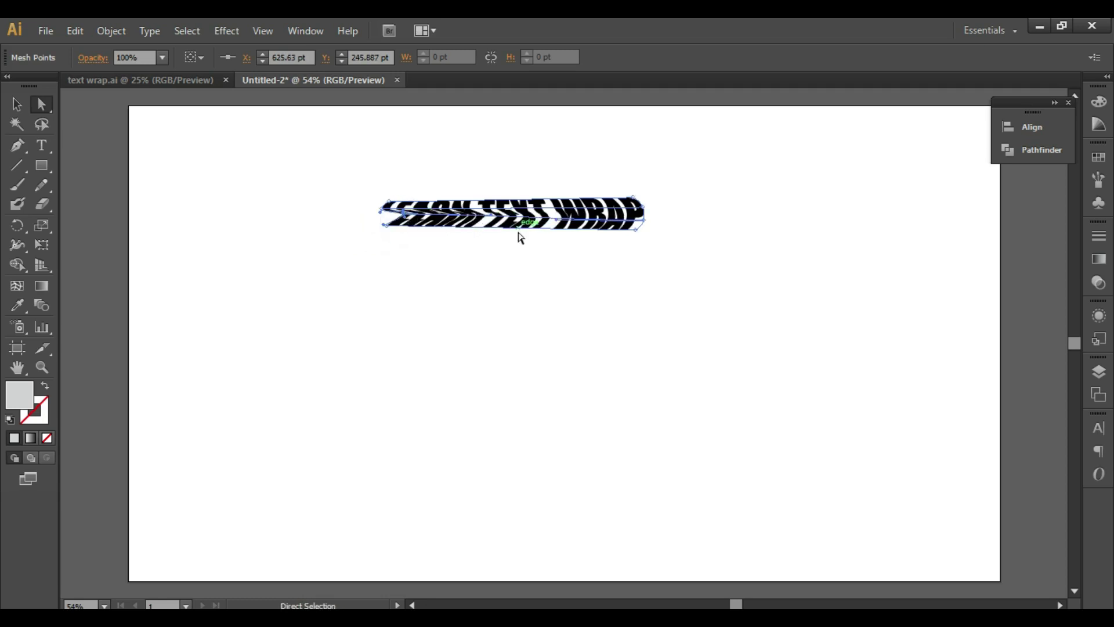
{"action": "left_click", "coordinate": [506, 257]}
{"action": "left_click", "coordinate": [433, 220]}
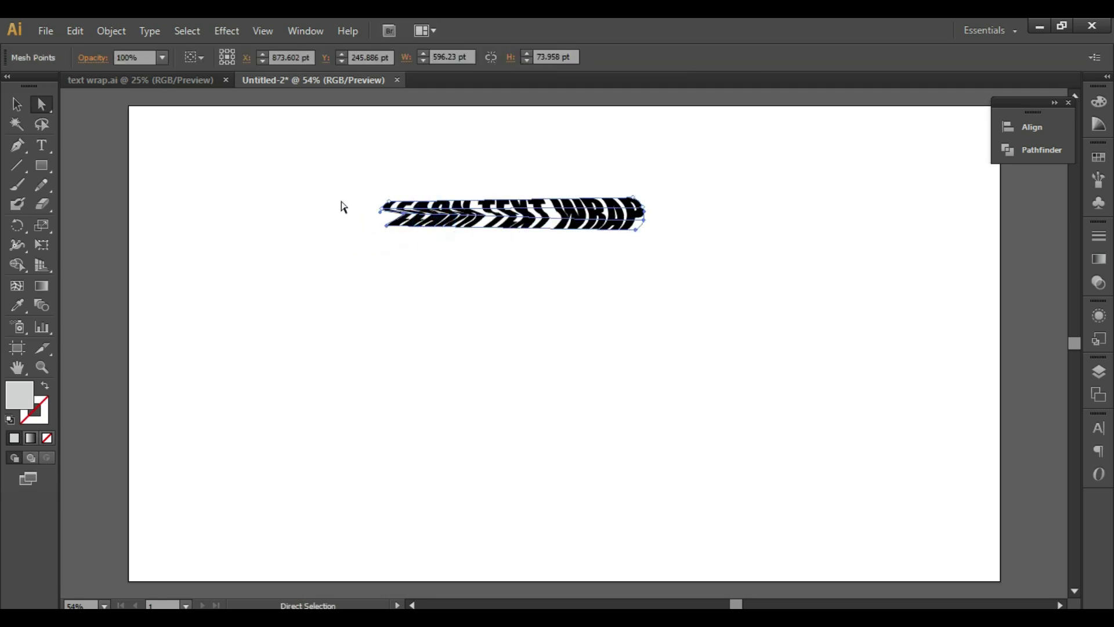
- Stretch the warped heading much taller with the Selection tool
{"action": "left_click", "coordinate": [16, 104]}
{"action": "left_click_drag", "start_coordinate": [512, 230], "coordinate": [510, 332]}
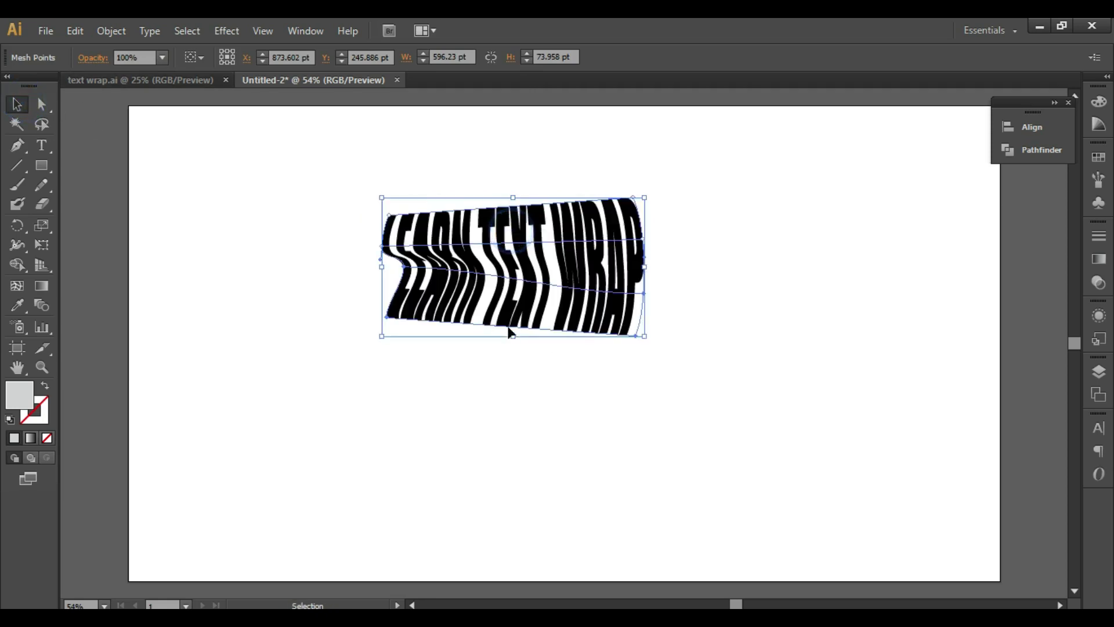
{"action": "left_click", "coordinate": [500, 162]}
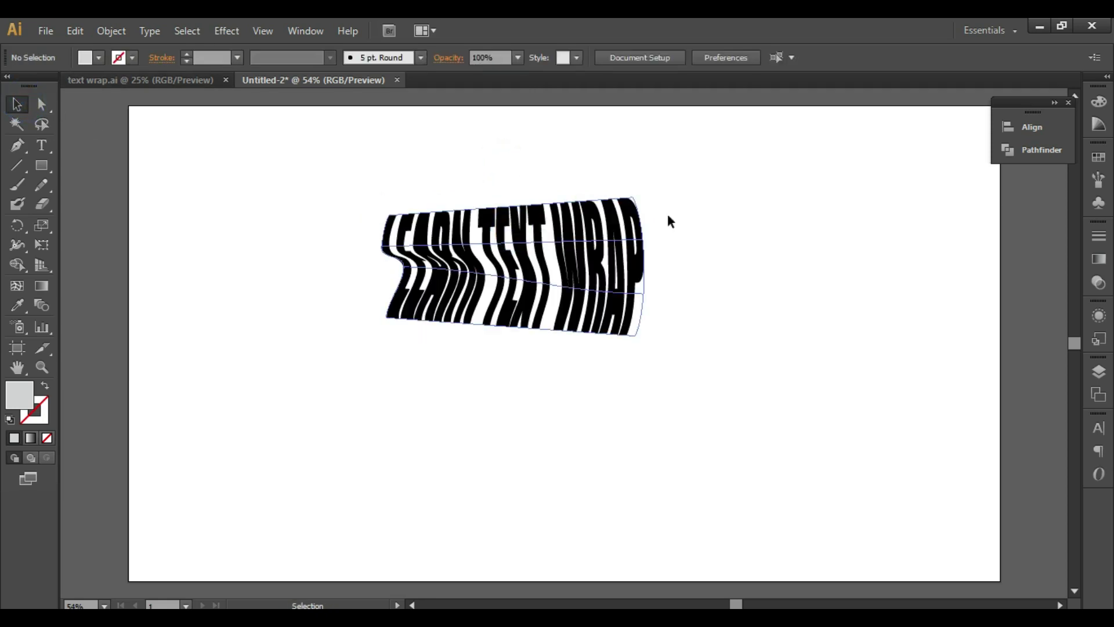
{"action": "left_click", "coordinate": [455, 277]}
- Reshape the Bulge envelope by dragging its left and right mesh points and handles
{"action": "left_click", "coordinate": [42, 103]}
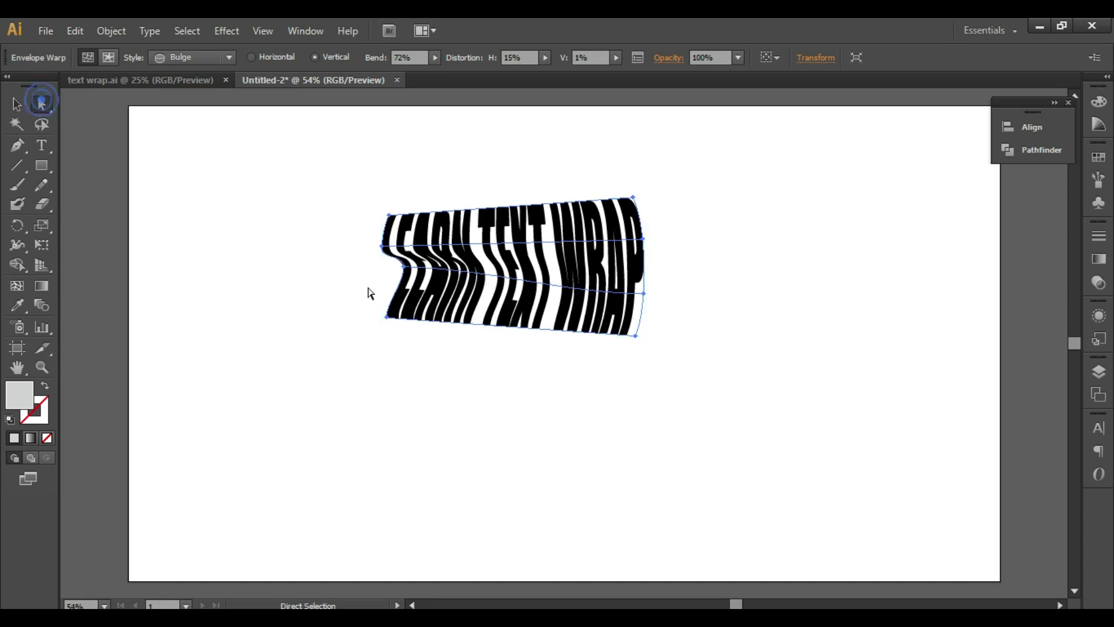
{"action": "left_click_drag", "start_coordinate": [404, 266], "coordinate": [371, 267]}
{"action": "left_click", "coordinate": [370, 275]}
{"action": "left_click", "coordinate": [396, 280]}
{"action": "left_click", "coordinate": [381, 280]}
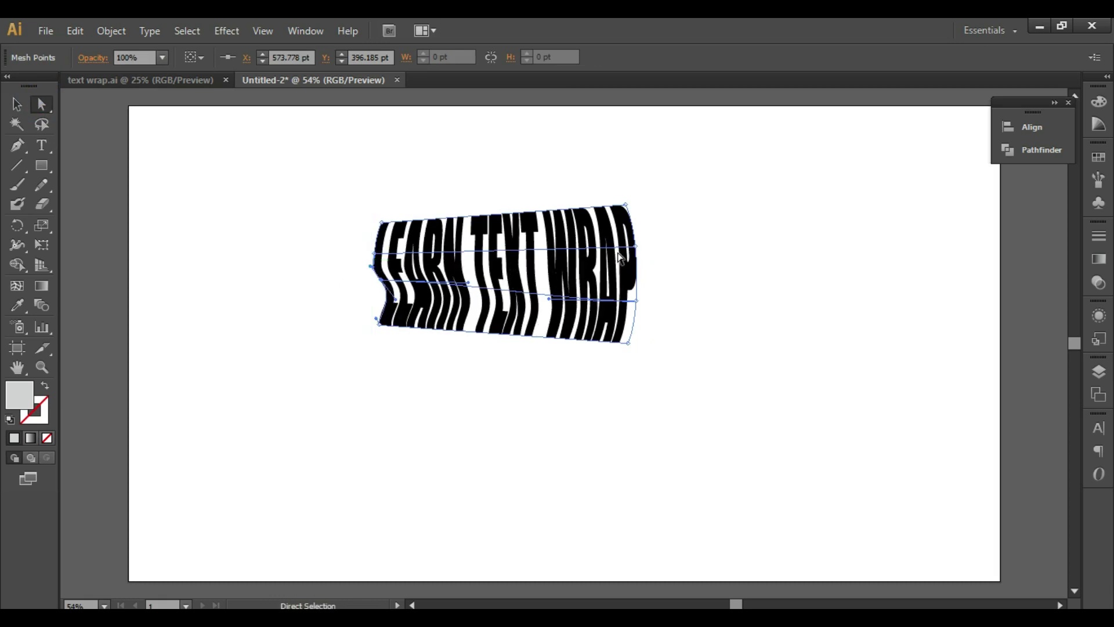
{"action": "mouse_move", "coordinate": [549, 298]}
{"action": "left_mouse_down"}
{"action": "mouse_move", "coordinate": [522, 310]}
{"action": "mouse_move", "coordinate": [542, 297]}
{"action": "left_mouse_up"}
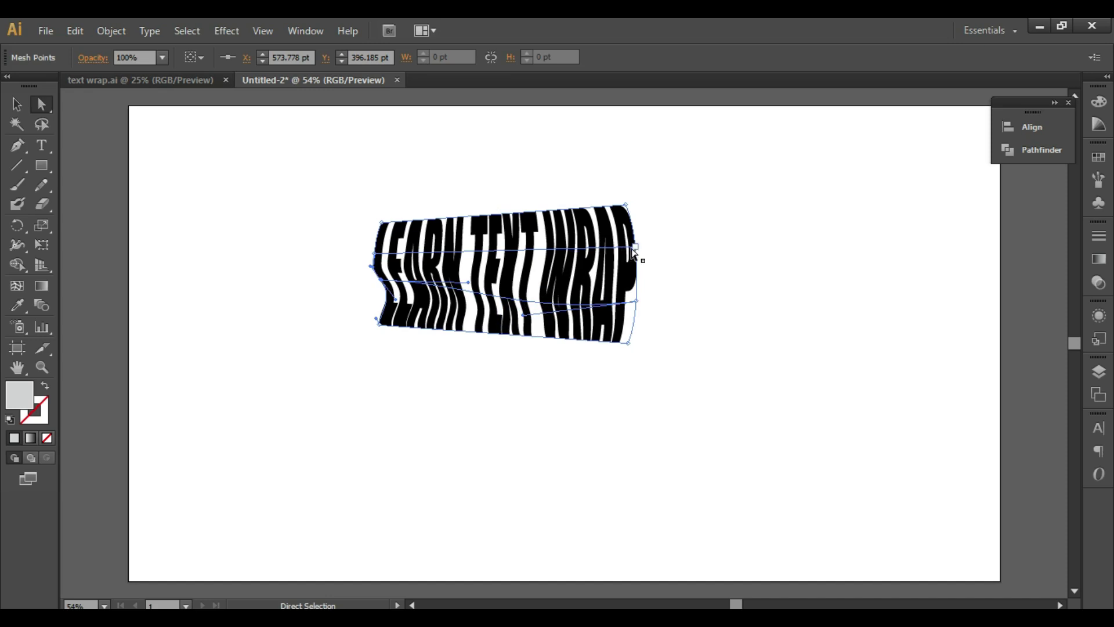
{"action": "left_click_drag", "start_coordinate": [634, 254], "coordinate": [643, 249]}
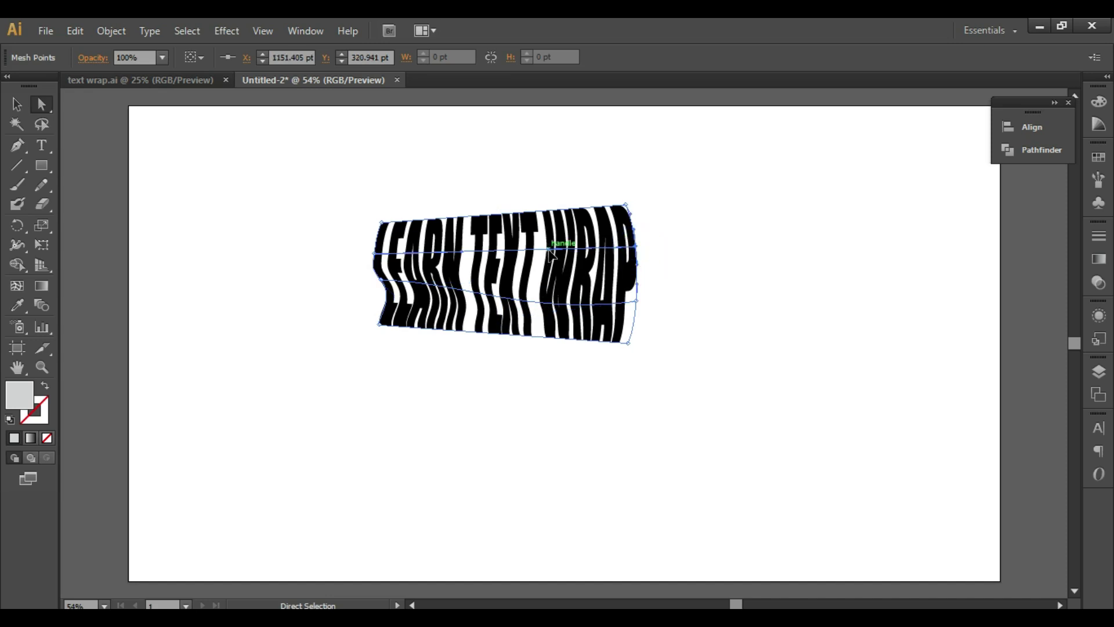
{"action": "mouse_move", "coordinate": [550, 254]}
{"action": "left_mouse_down"}
{"action": "mouse_move", "coordinate": [517, 280]}
{"action": "mouse_move", "coordinate": [550, 273]}
{"action": "left_mouse_up"}
- Marquee-select the envelope's mesh points and undo the recent mesh edits
{"action": "left_click", "coordinate": [682, 246]}
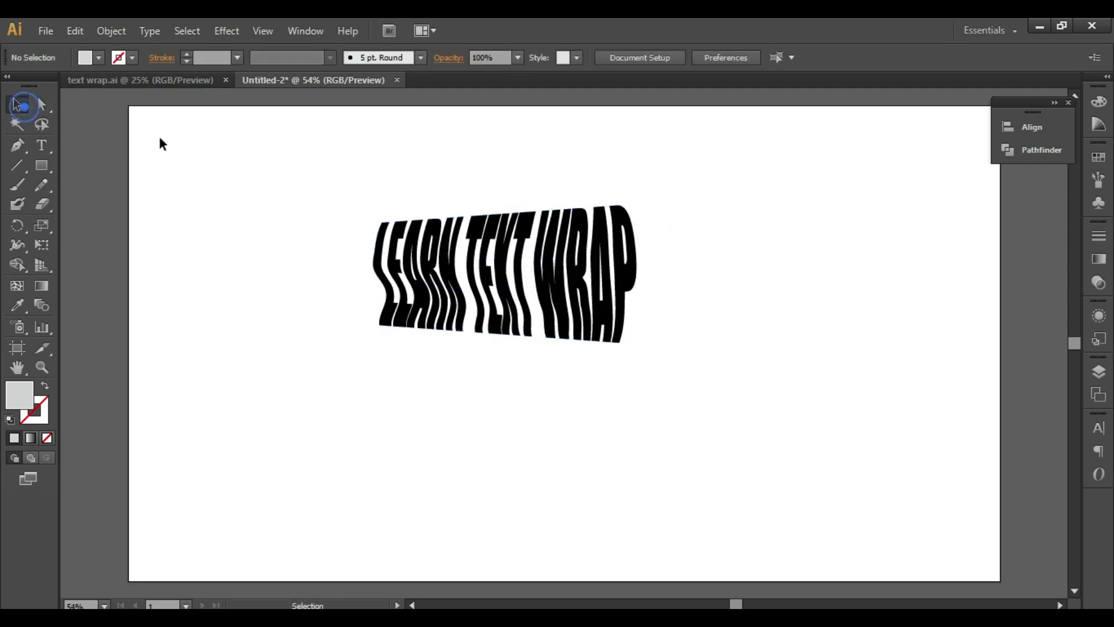
{"action": "left_click_drag", "start_coordinate": [235, 175], "coordinate": [463, 228]}
{"action": "key", "text": "ctrl+z"}
{"action": "key", "text": "ctrl+z"}
{"action": "key", "text": "ctrl+z"}
{"action": "key", "text": "ctrl+z"}
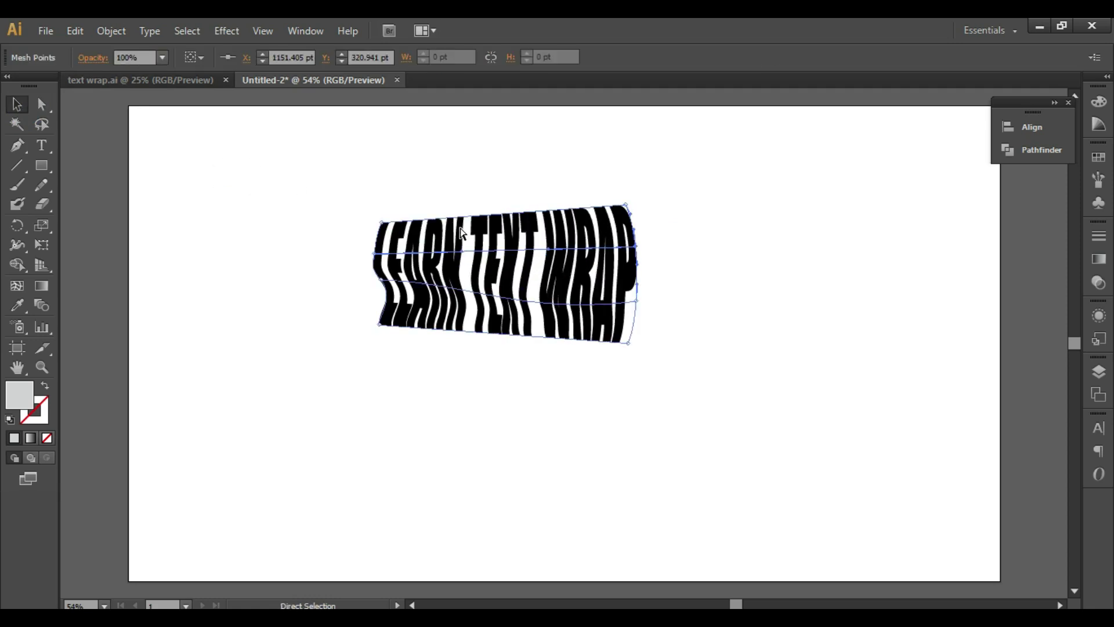
{"action": "key", "text": "ctrl+z"}
{"action": "key", "text": "ctrl+z"}
{"action": "key", "text": "ctrl+z"}
{"action": "key", "text": "ctrl+z"}
{"action": "key", "text": "ctrl+z"}
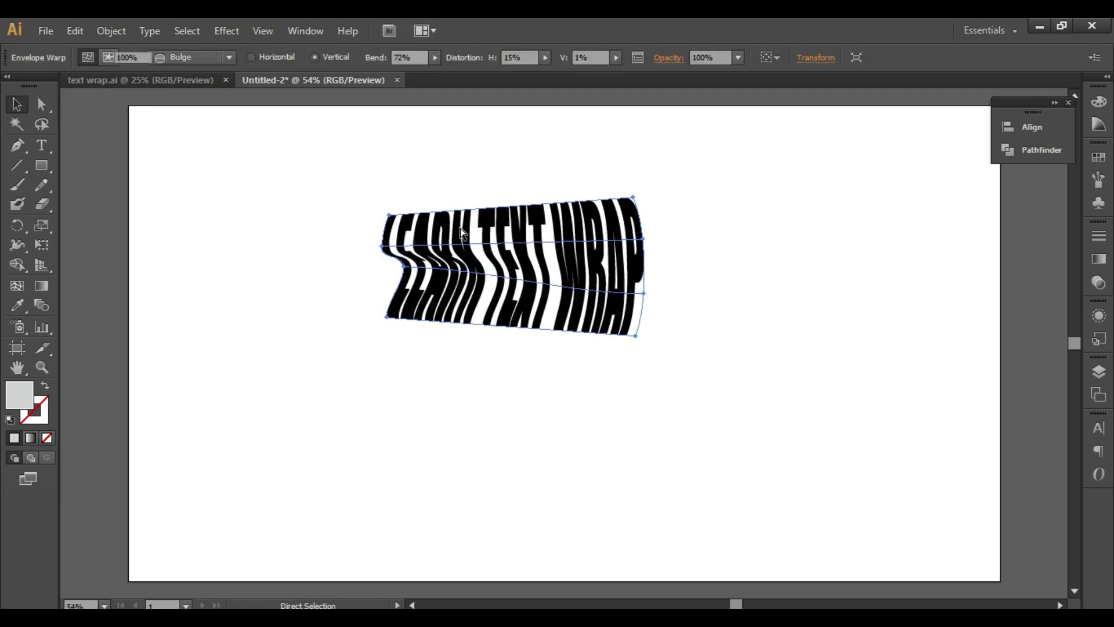
- Undo to plain text and preview a horizontal Shell Lower warp
{"action": "key", "text": "ctrl+z"}
{"action": "key", "text": "ctrl+z"}
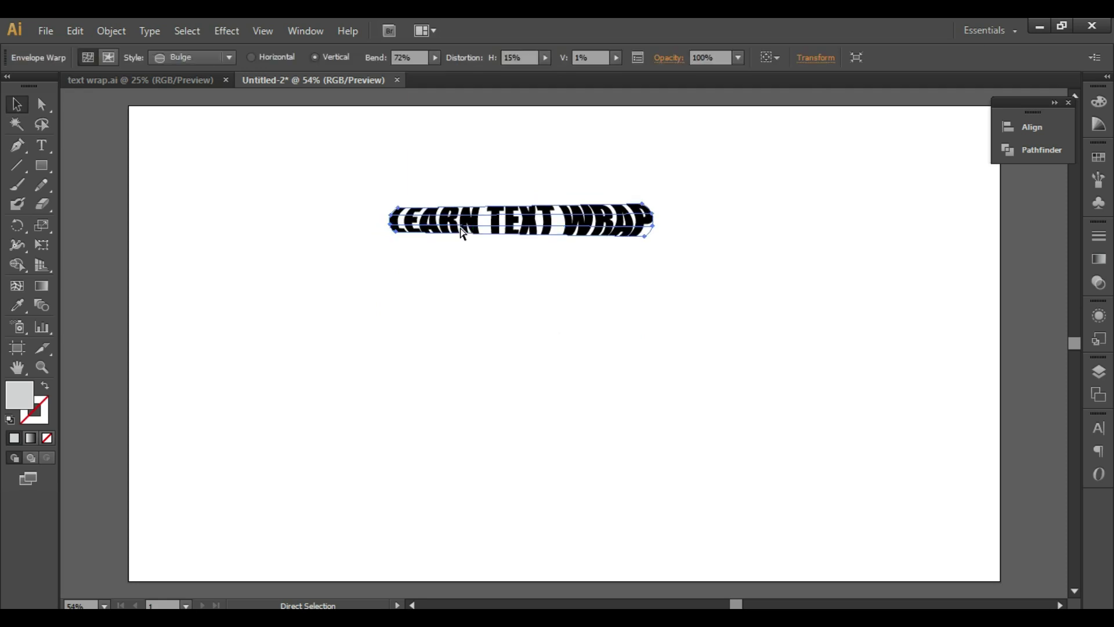
{"action": "key", "text": "v"}
{"action": "left_click", "coordinate": [18, 106]}
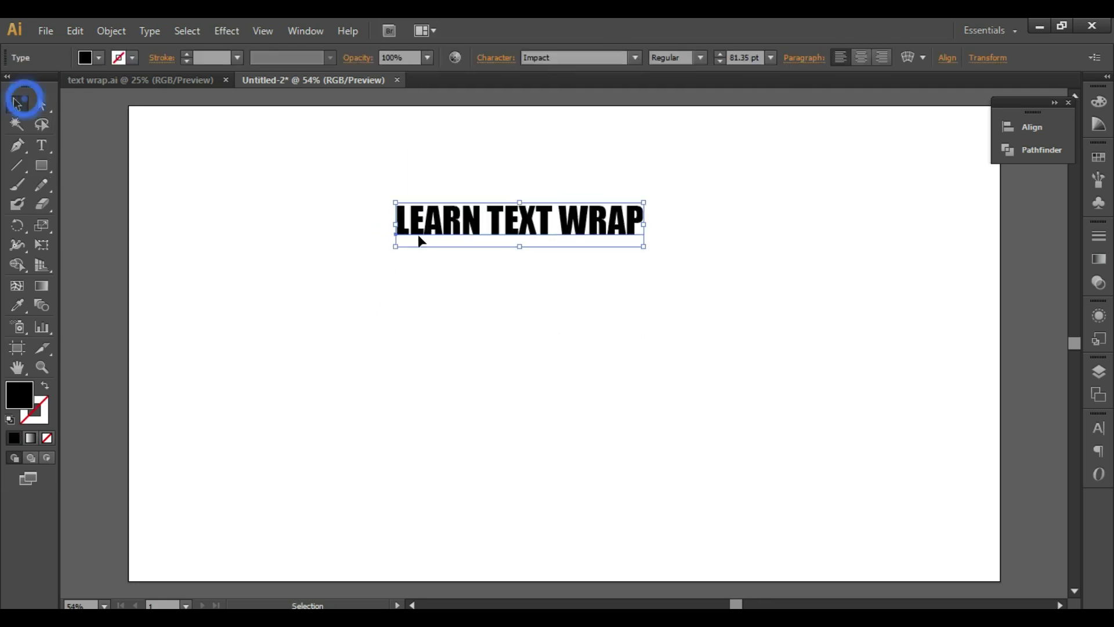
{"action": "left_click", "coordinate": [909, 57]}
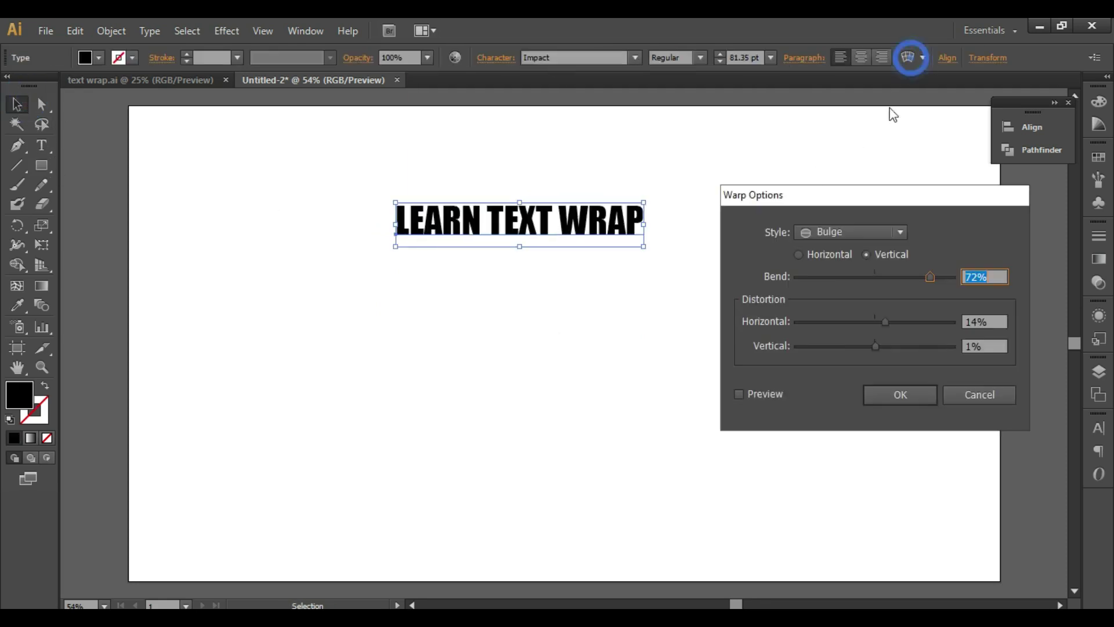
{"action": "left_click", "coordinate": [848, 232]}
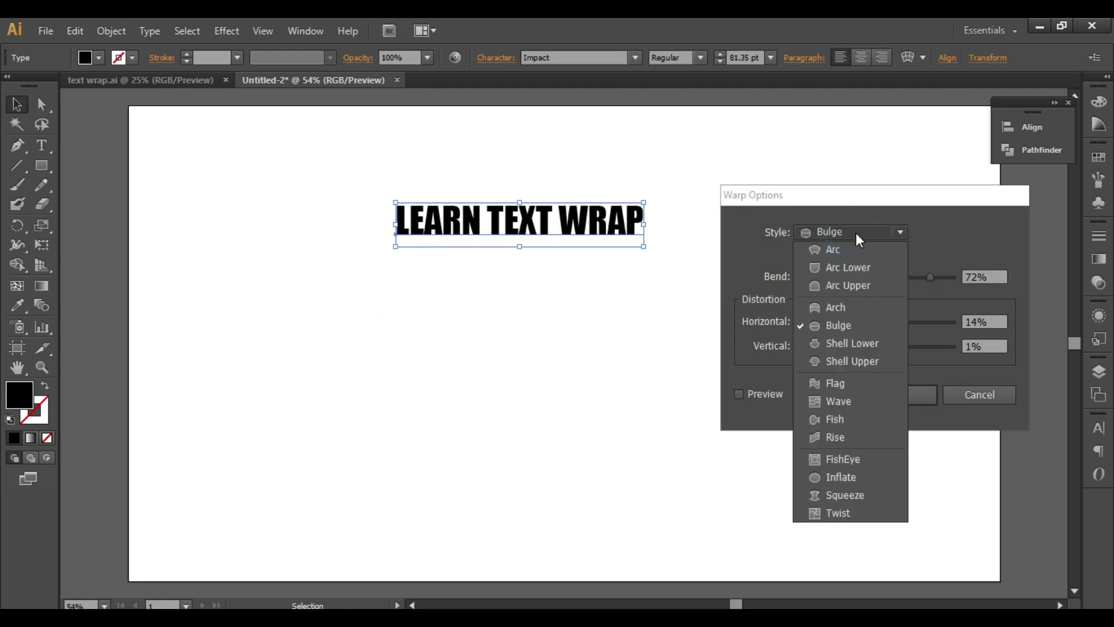
{"action": "left_click", "coordinate": [859, 343]}
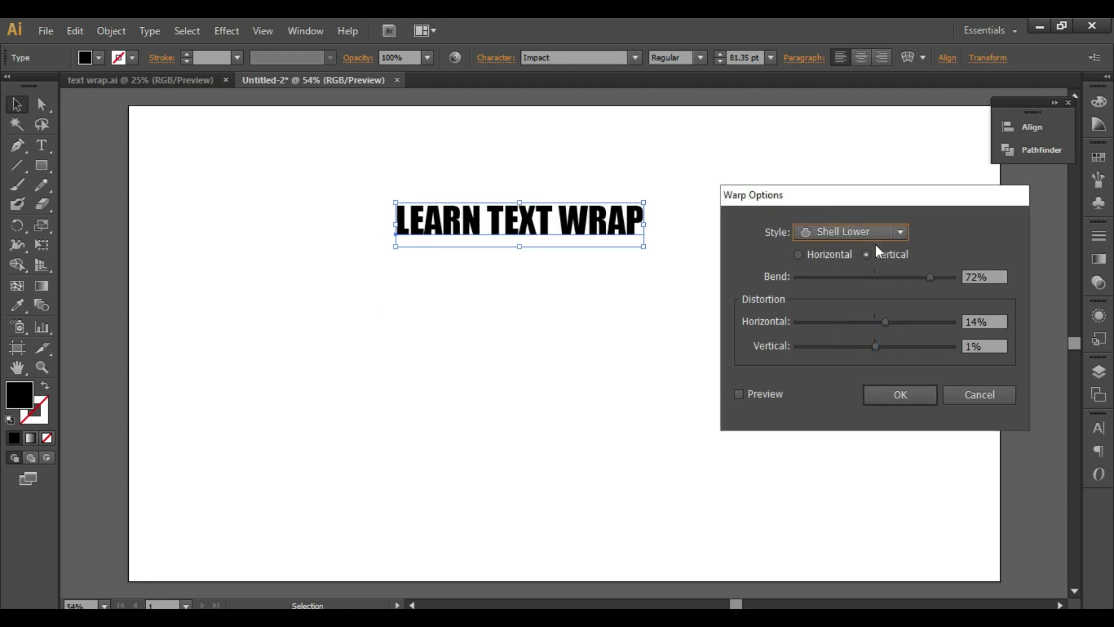
{"action": "left_click", "coordinate": [811, 256]}
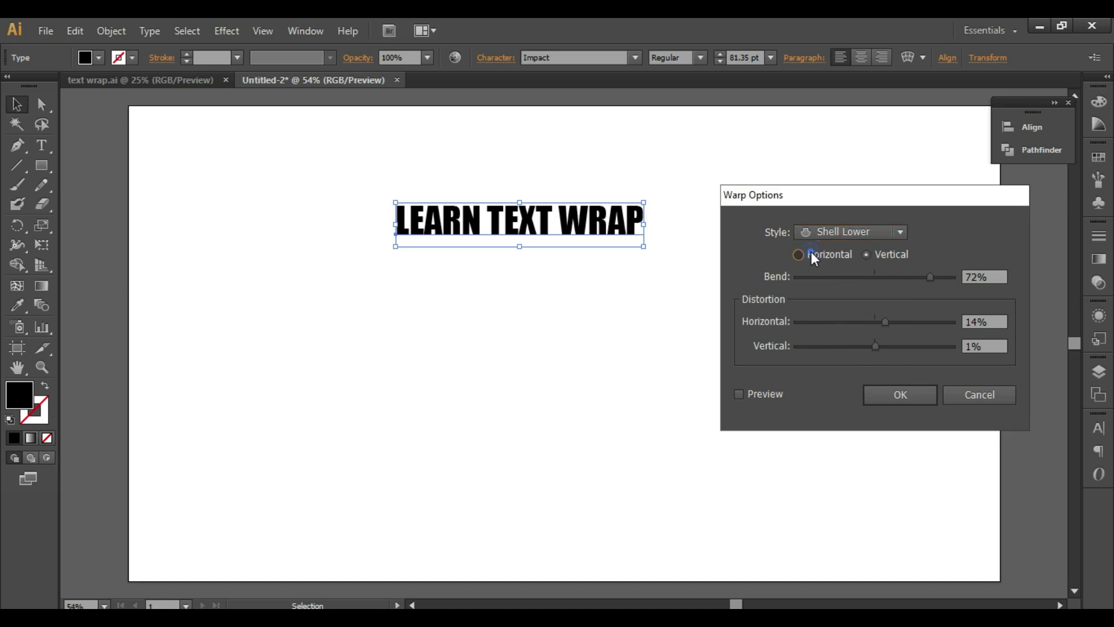
{"action": "left_click", "coordinate": [759, 401]}
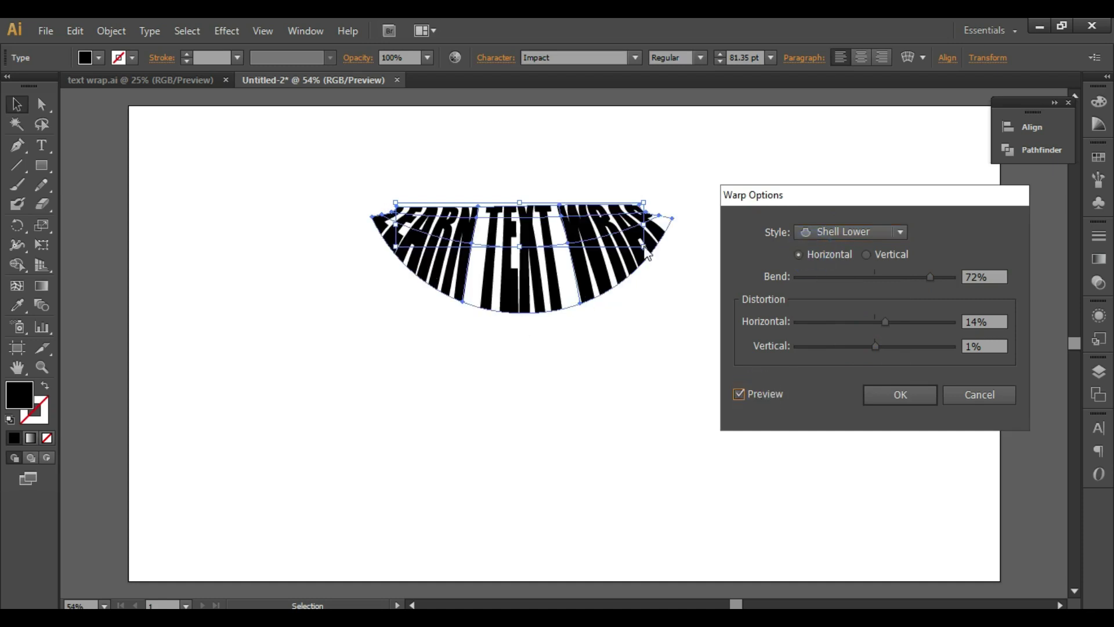
- Try Shell Lower bend values, then enter 0 bend and 0 horizontal distortion
{"action": "left_click_drag", "start_coordinate": [930, 277], "coordinate": [879, 280]}
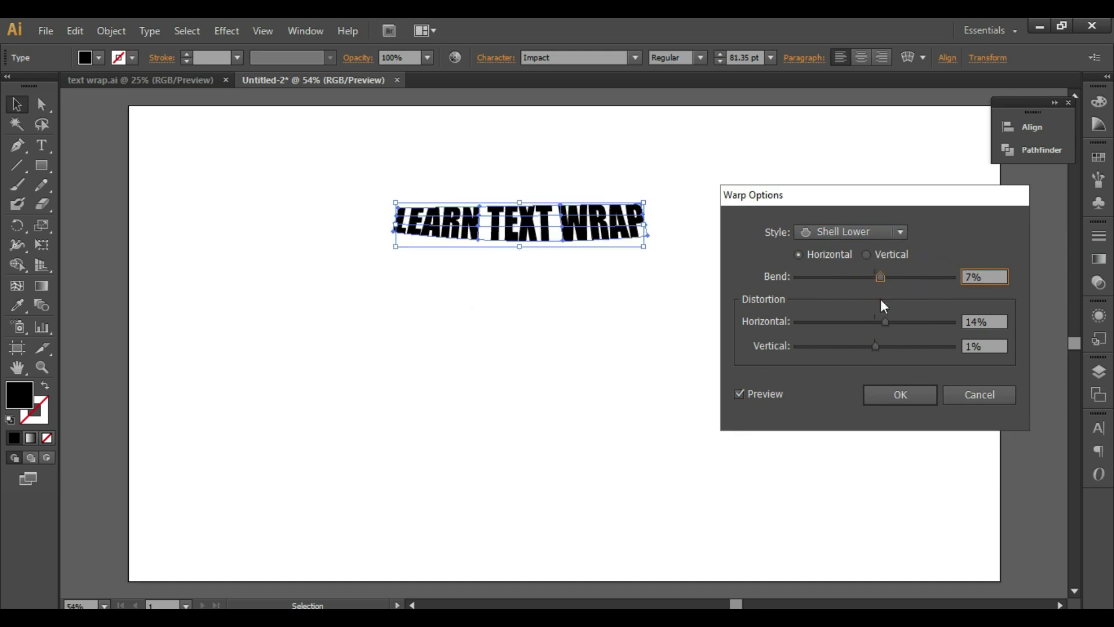
{"action": "mouse_move", "coordinate": [886, 323]}
{"action": "left_mouse_down"}
{"action": "mouse_move", "coordinate": [906, 322]}
{"action": "mouse_move", "coordinate": [836, 324]}
{"action": "mouse_move", "coordinate": [874, 323]}
{"action": "left_mouse_up"}
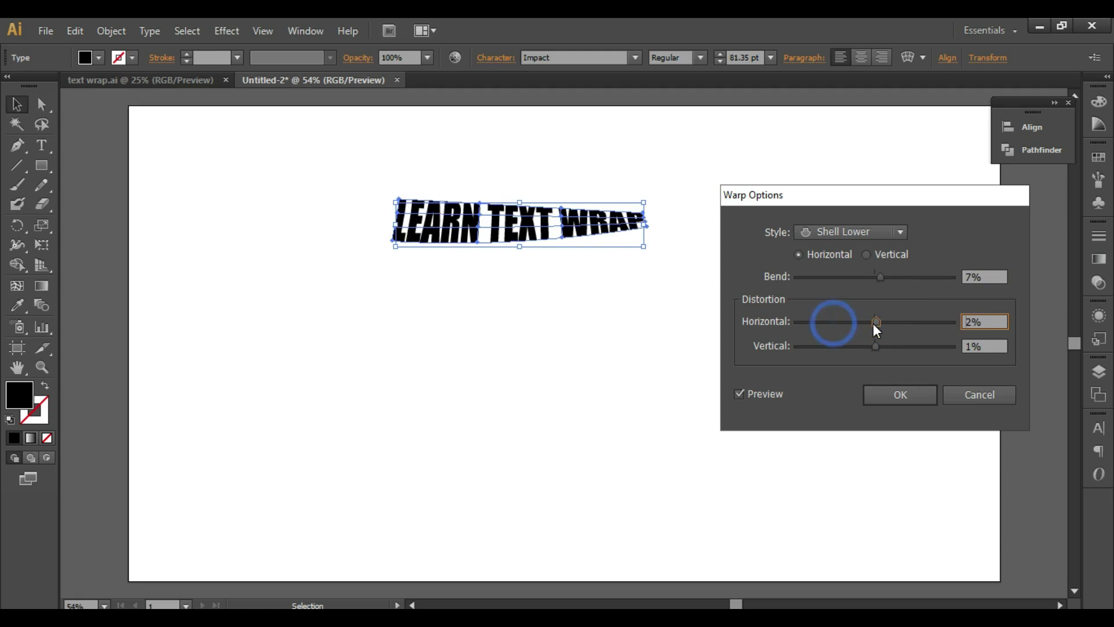
{"action": "left_click", "coordinate": [975, 277]}
{"action": "double_click", "coordinate": [975, 277]}
{"action": "type", "text": "0"}
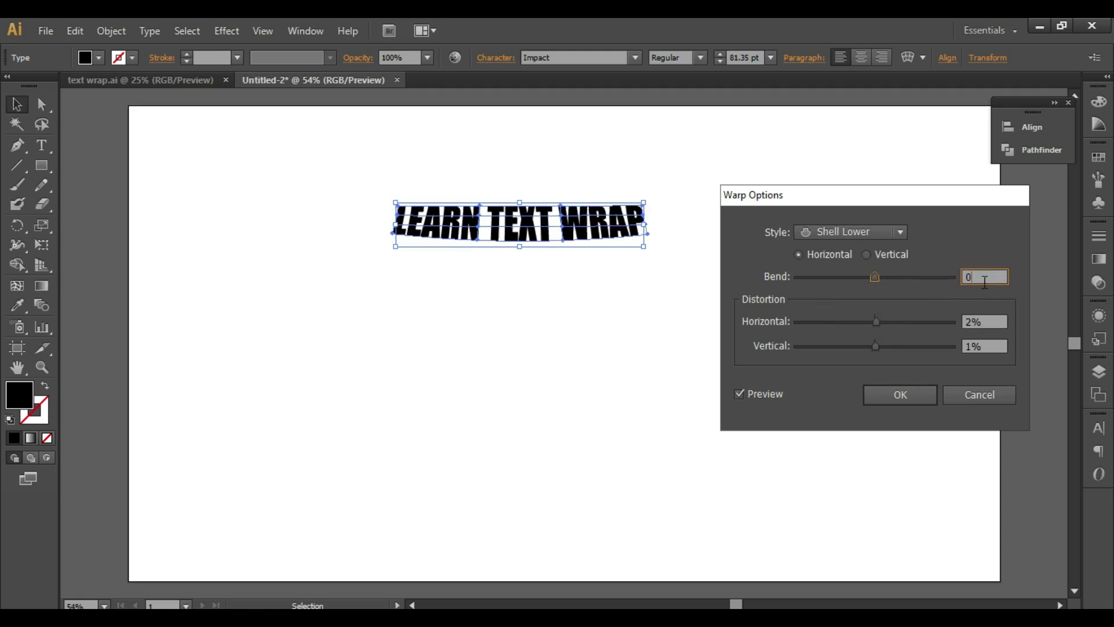
{"action": "key", "text": "Tab"}
{"action": "type", "text": "0"}
{"action": "left_click", "coordinate": [993, 323]}
{"action": "key", "text": "Tab"}
{"action": "type", "text": "-24"}
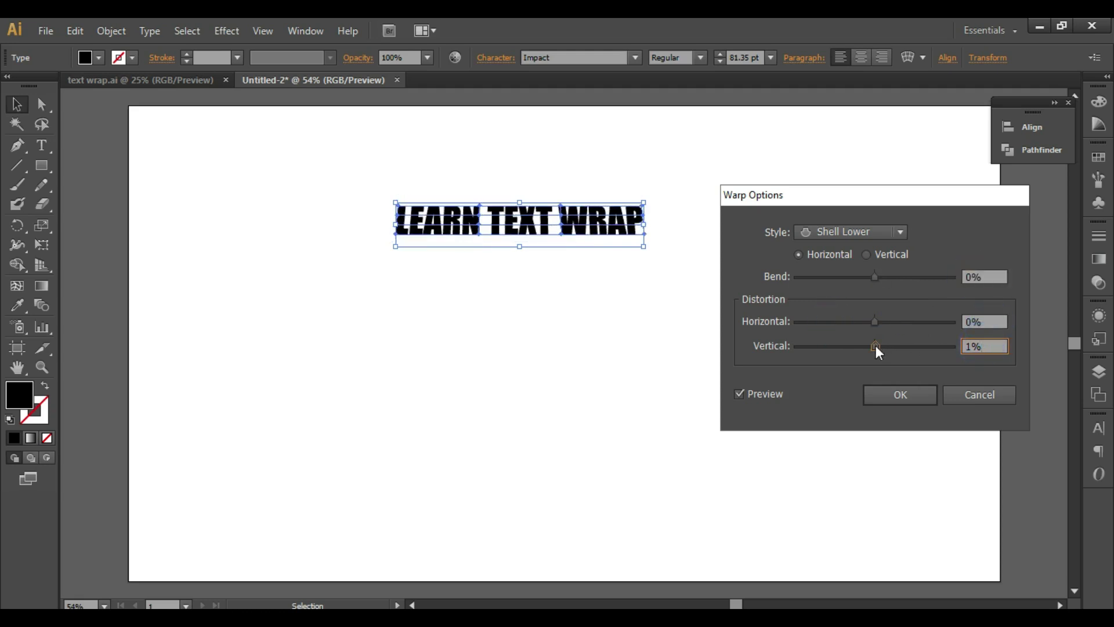
- Make the Shell Lower warp vertical with 29% bend and 0% vertical distortion
{"action": "left_click", "coordinate": [866, 255]}
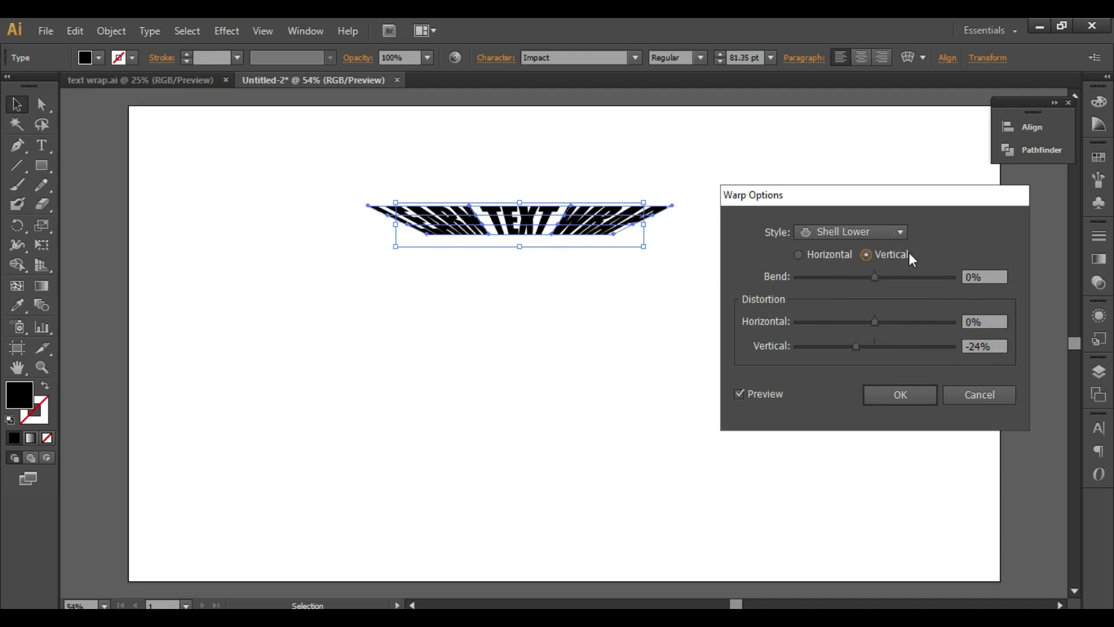
{"action": "left_click_drag", "start_coordinate": [876, 277], "coordinate": [897, 278]}
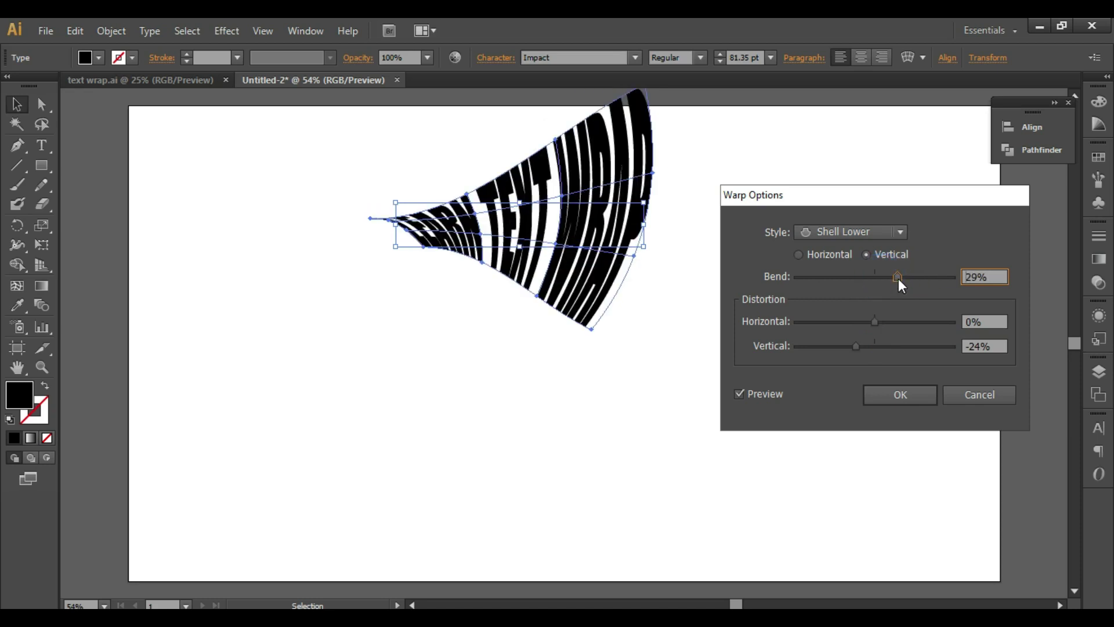
{"action": "left_click_drag", "start_coordinate": [865, 347], "coordinate": [876, 347]}
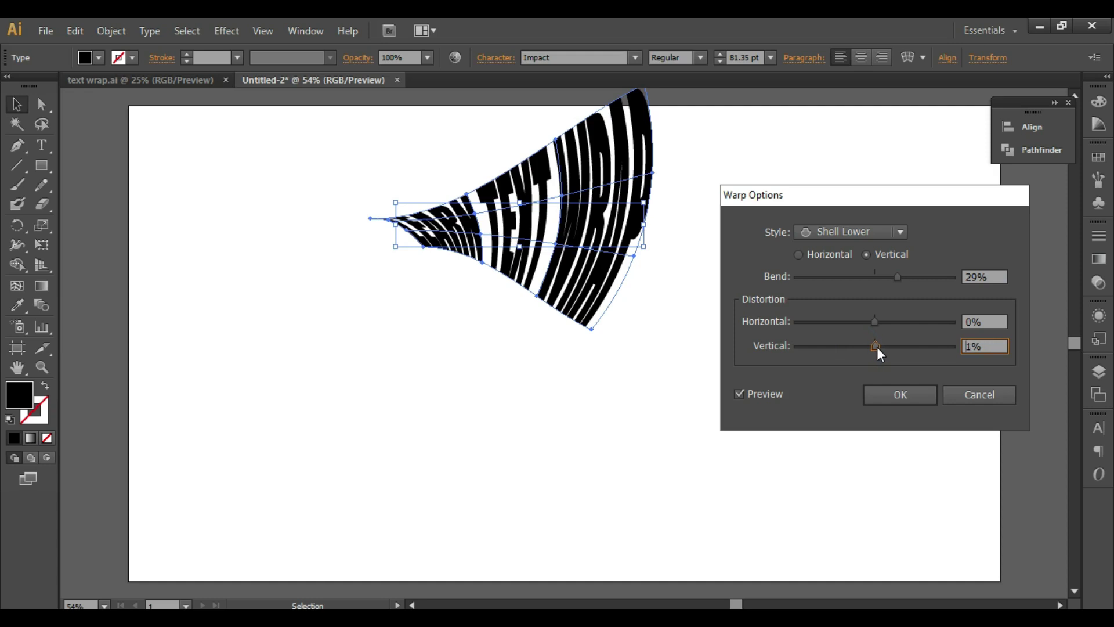
{"action": "double_click", "coordinate": [981, 346]}
{"action": "type", "text": "0"}
{"action": "left_click", "coordinate": [1003, 321]}
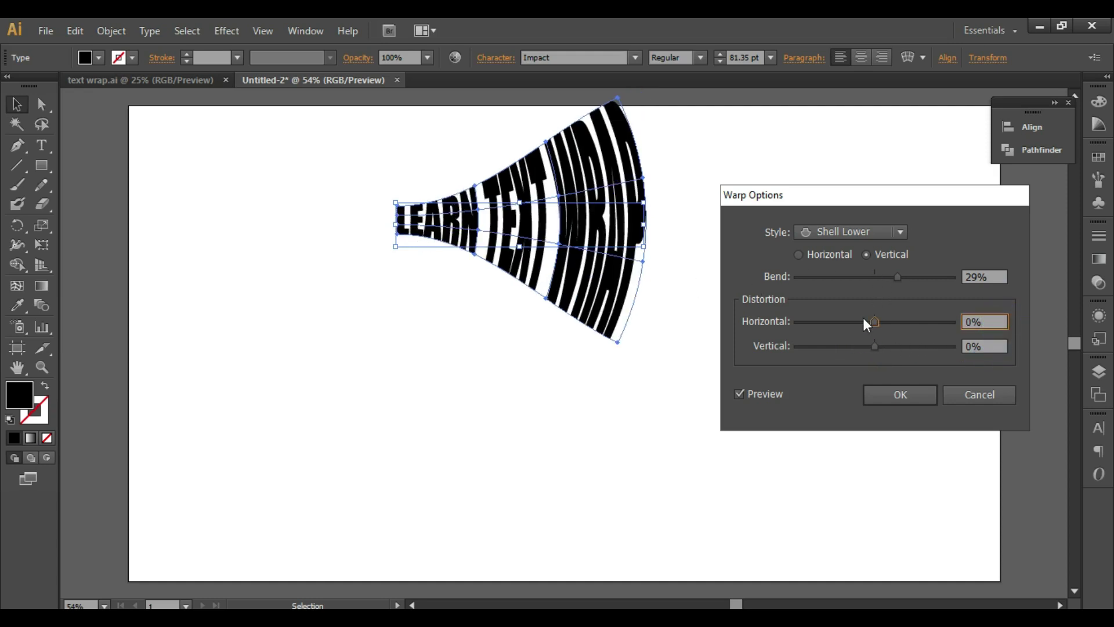
- Preview Shell Lower with a negative bend and negative horizontal distortion
{"action": "left_click_drag", "start_coordinate": [899, 277], "coordinate": [836, 281]}
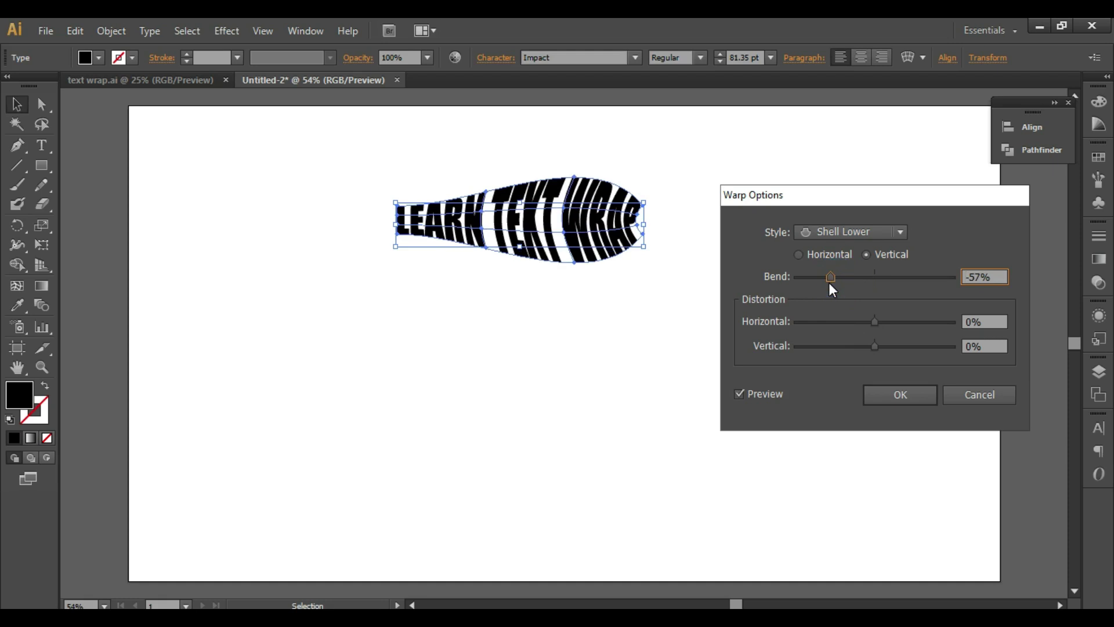
{"action": "left_click_drag", "start_coordinate": [829, 283], "coordinate": [813, 280]}
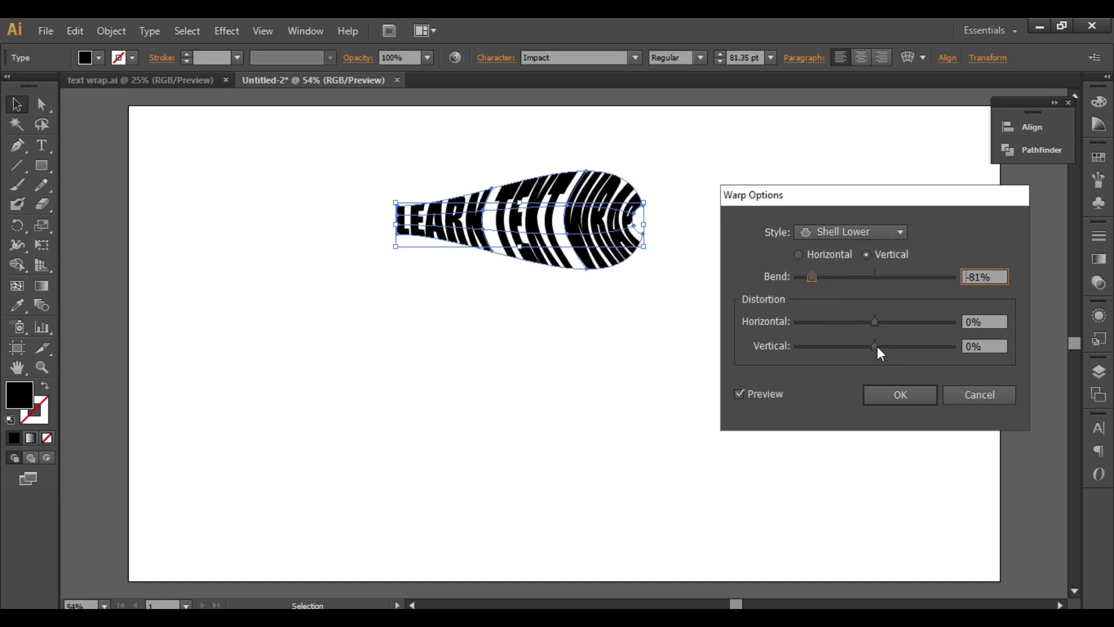
{"action": "left_click", "coordinate": [866, 323]}
{"action": "mouse_move", "coordinate": [864, 322]}
{"action": "left_mouse_down"}
{"action": "mouse_move", "coordinate": [898, 345]}
{"action": "mouse_move", "coordinate": [848, 323]}
{"action": "left_mouse_up"}
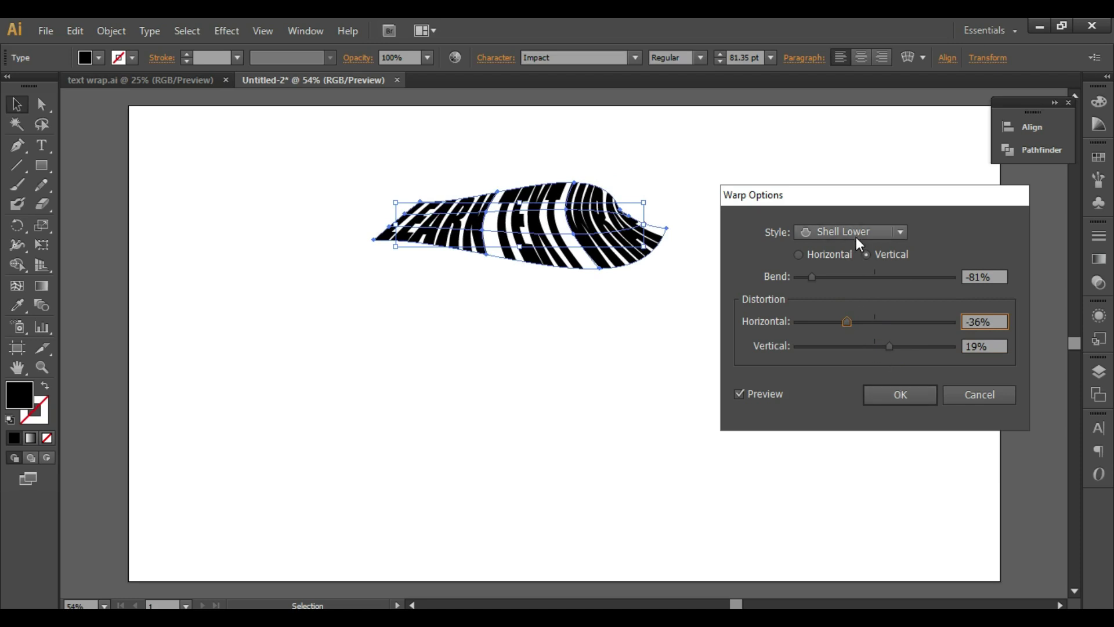
- Enter 0 for Bend, Horizontal and Vertical distortion
{"action": "left_click", "coordinate": [999, 283]}
{"action": "type", "text": "0"}
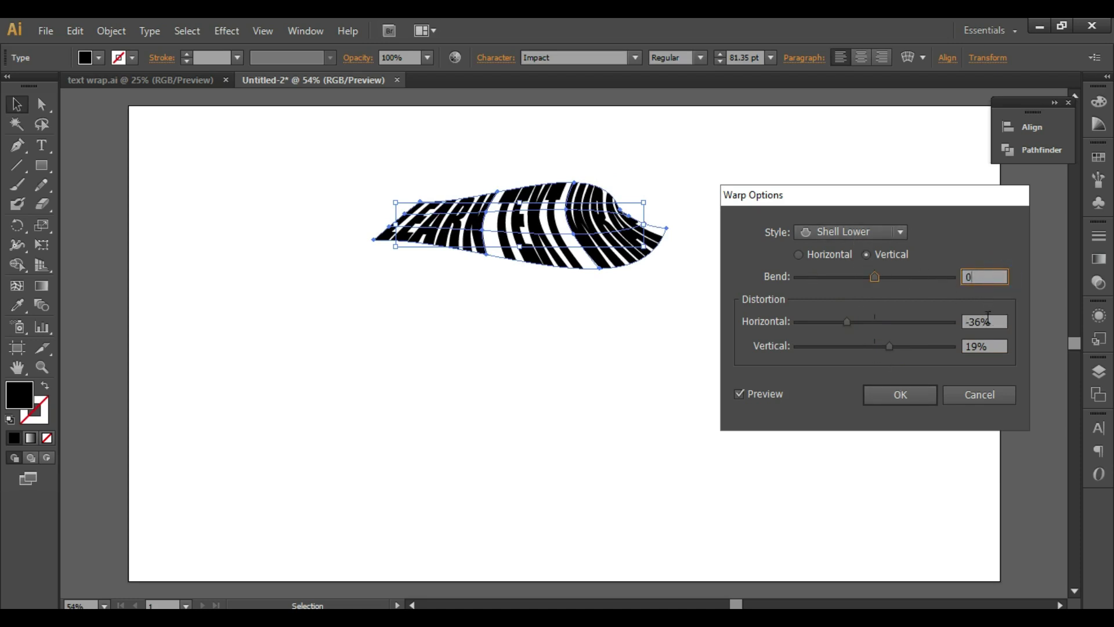
{"action": "left_click", "coordinate": [994, 321]}
{"action": "type", "text": "0"}
{"action": "left_click", "coordinate": [991, 346]}
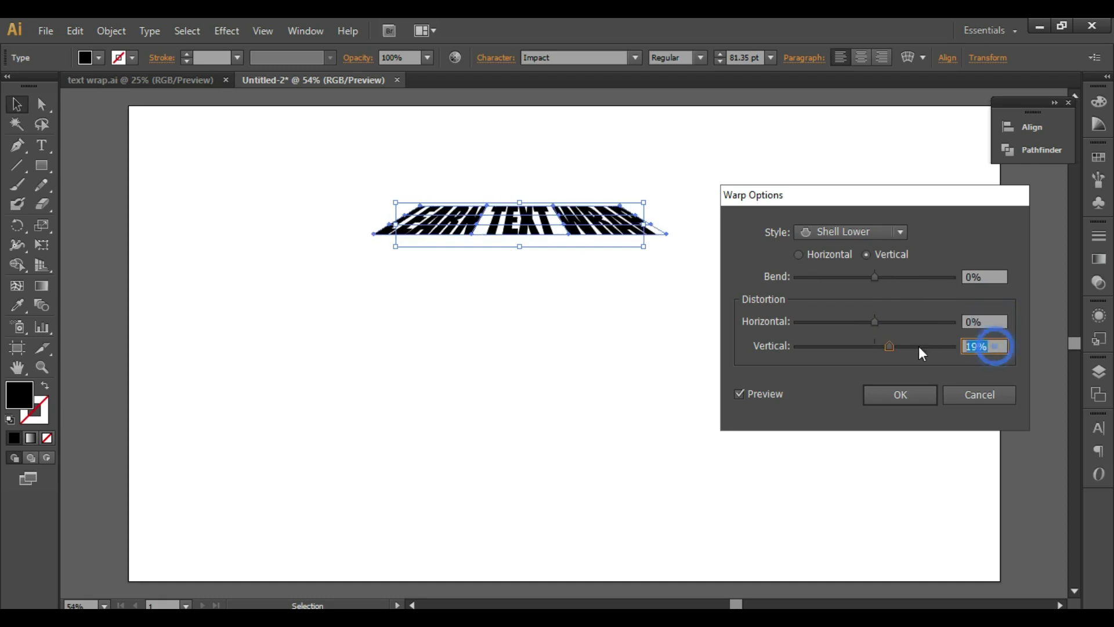
{"action": "type", "text": "0"}
{"action": "left_click", "coordinate": [989, 319]}
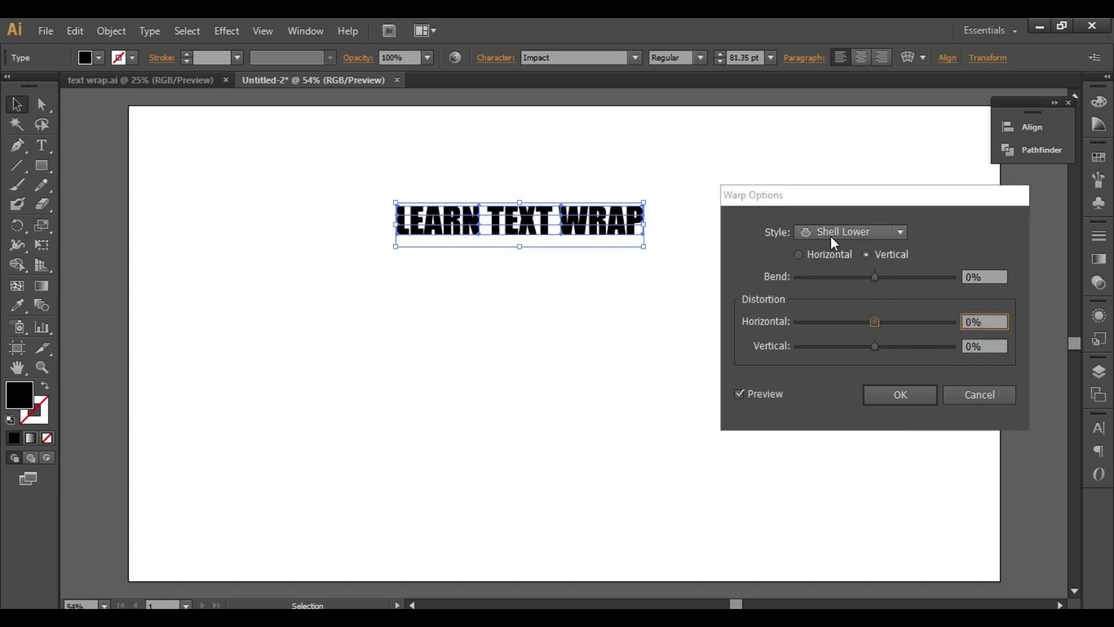
- Switch to Shell Upper and preview a -54% bend with horizontal distortion
{"action": "left_click", "coordinate": [830, 232]}
{"action": "left_click", "coordinate": [849, 360]}
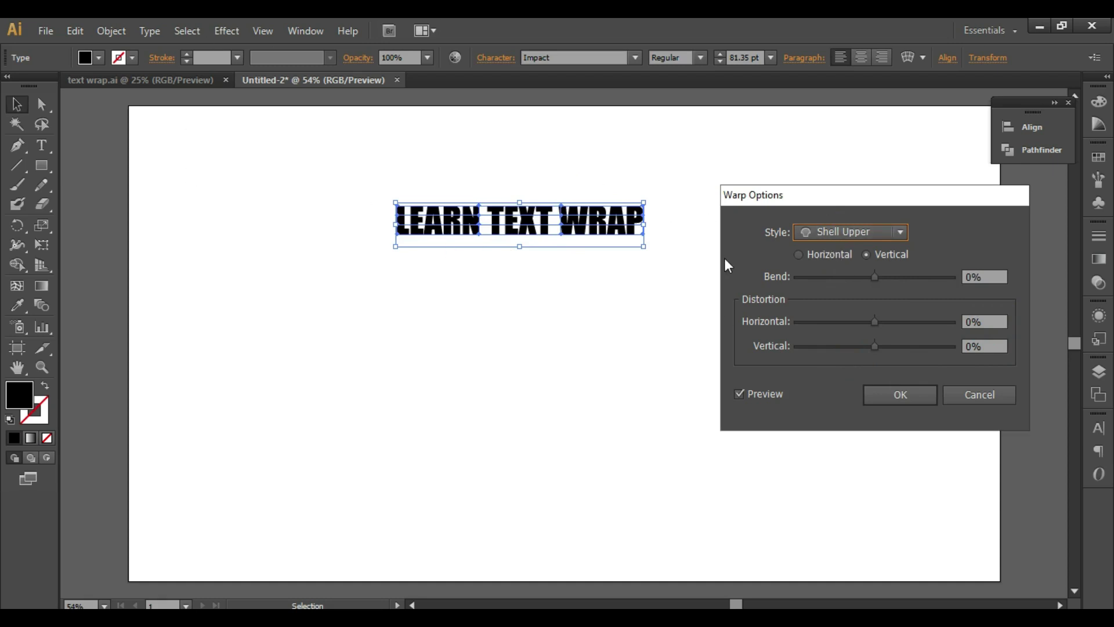
{"action": "left_click_drag", "start_coordinate": [875, 276], "coordinate": [834, 277]}
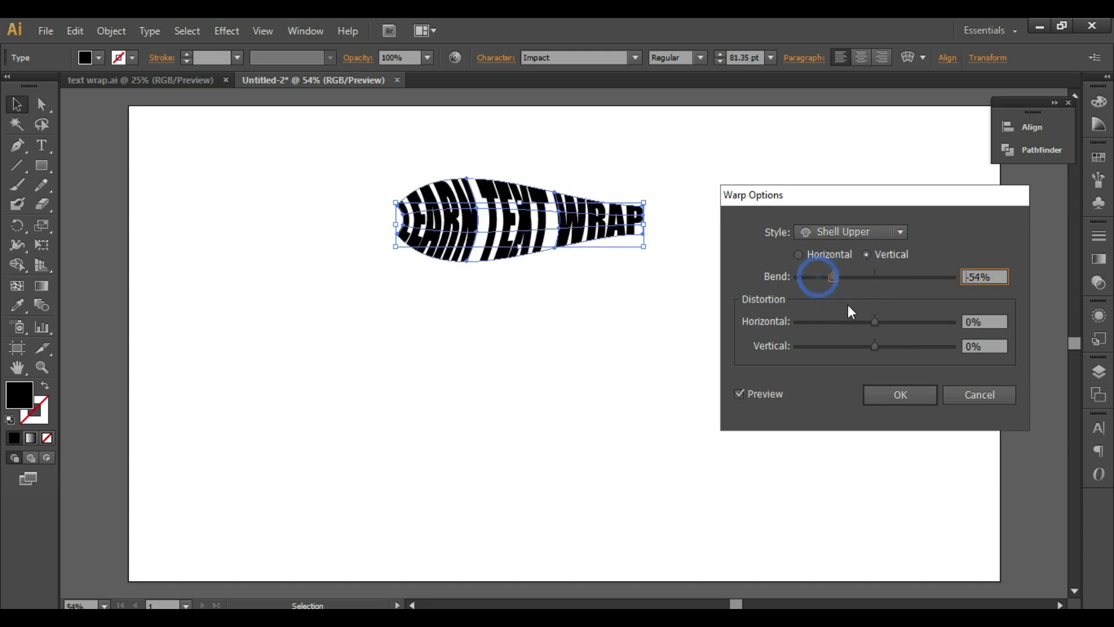
{"action": "left_click_drag", "start_coordinate": [875, 322], "coordinate": [881, 347]}
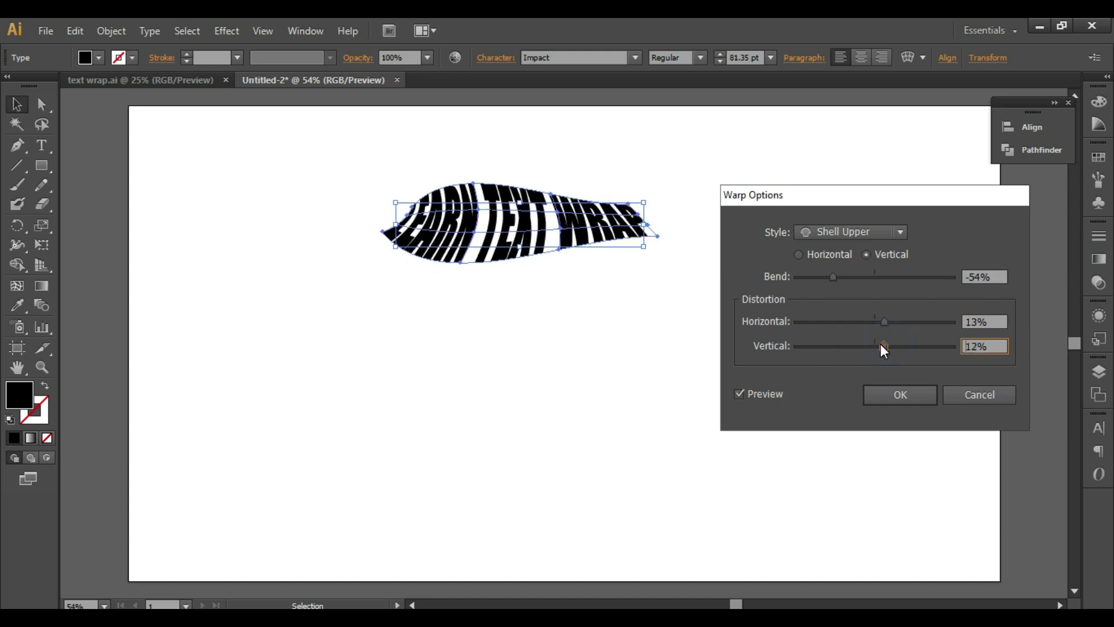
- Reset the Shell Upper bend and both distortions to 0%
{"action": "double_click", "coordinate": [983, 279]}
{"action": "type", "text": "0"}
{"action": "key", "text": "Tab"}
{"action": "type", "text": "0"}
{"action": "key", "text": "Tab"}
{"action": "type", "text": "0"}
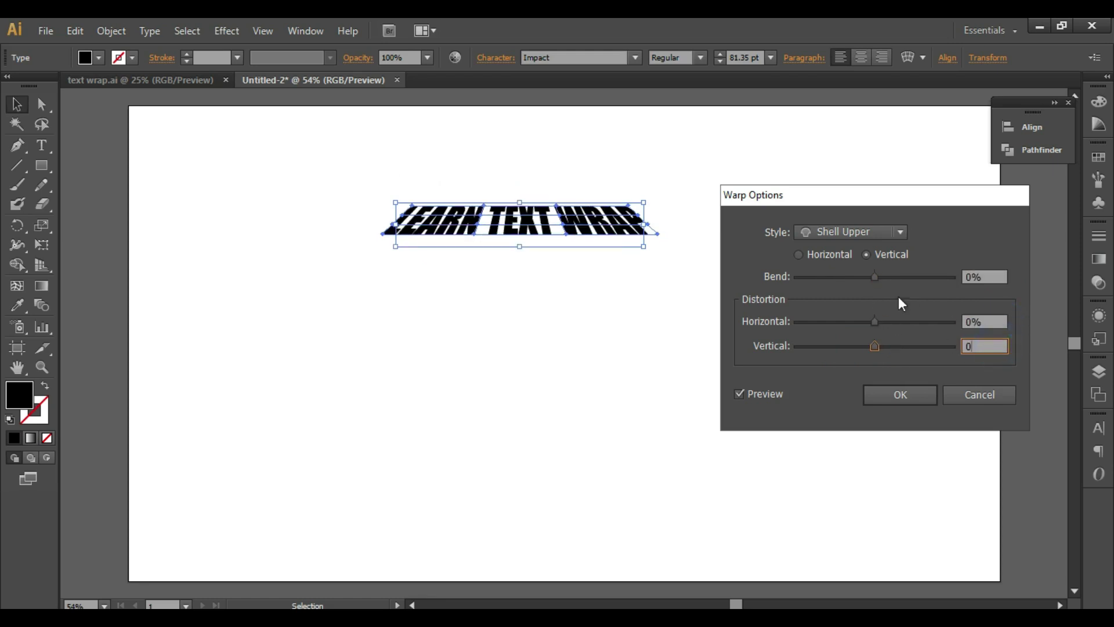
{"action": "left_click", "coordinate": [859, 231]}
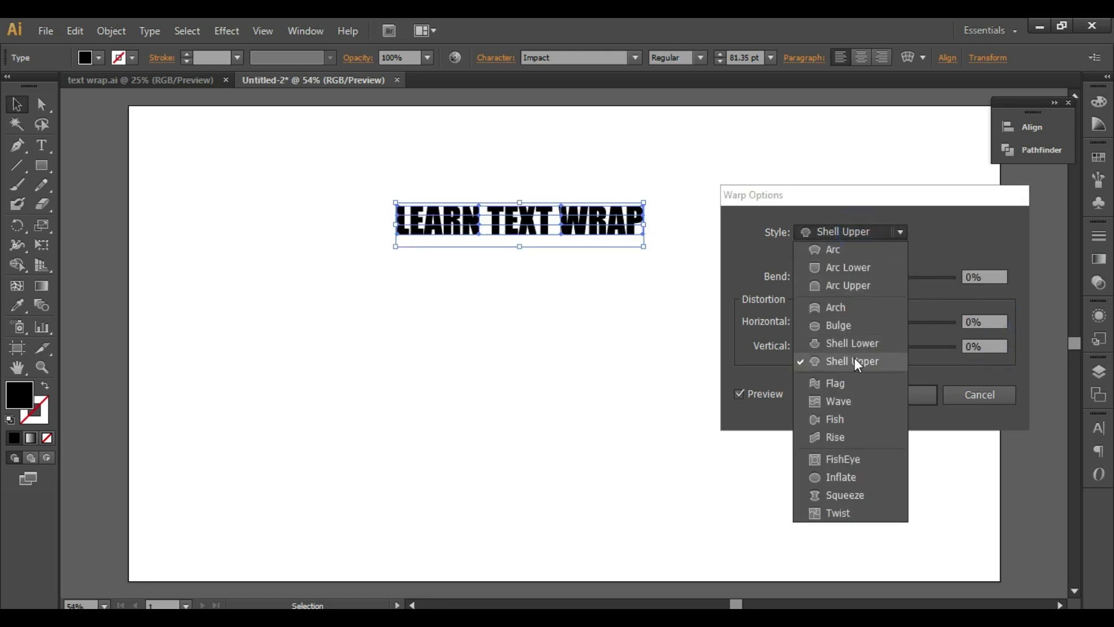
- Apply a Flag warp with 2% bend, 1% horizontal and 14% vertical distortion
{"action": "left_click", "coordinate": [847, 383]}
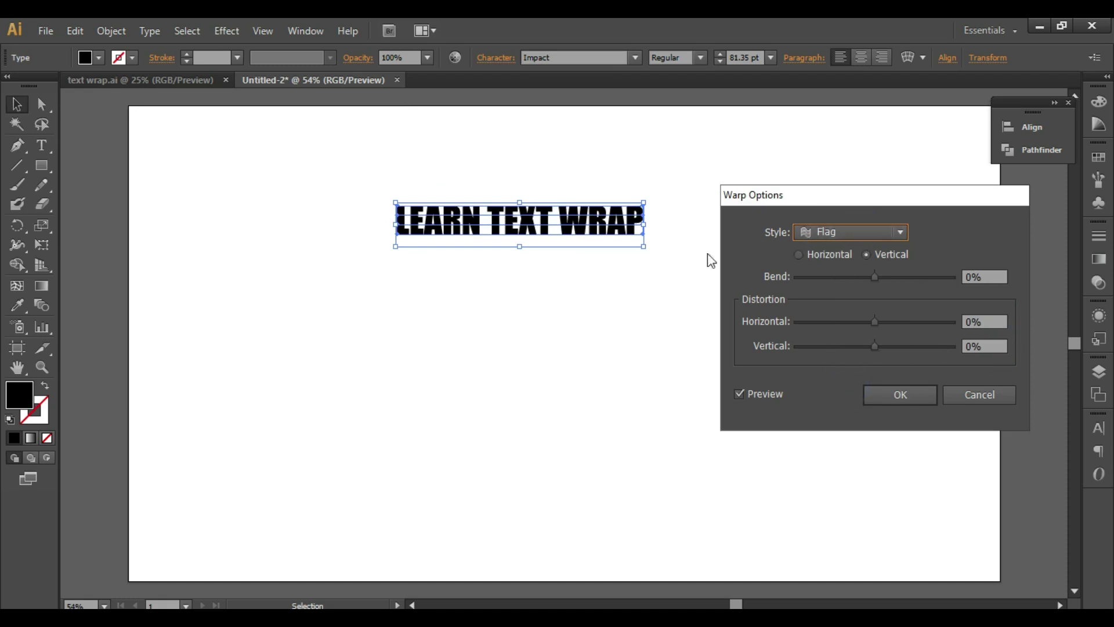
{"action": "left_click_drag", "start_coordinate": [875, 281], "coordinate": [877, 281]}
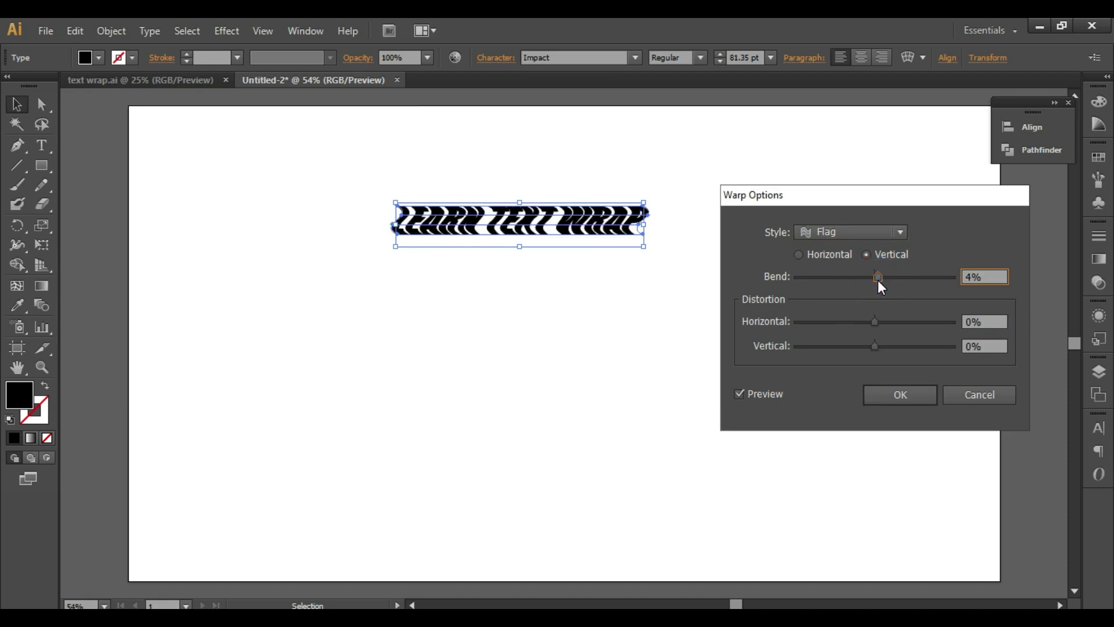
{"action": "left_click", "coordinate": [987, 277]}
{"action": "key", "text": "Down"}
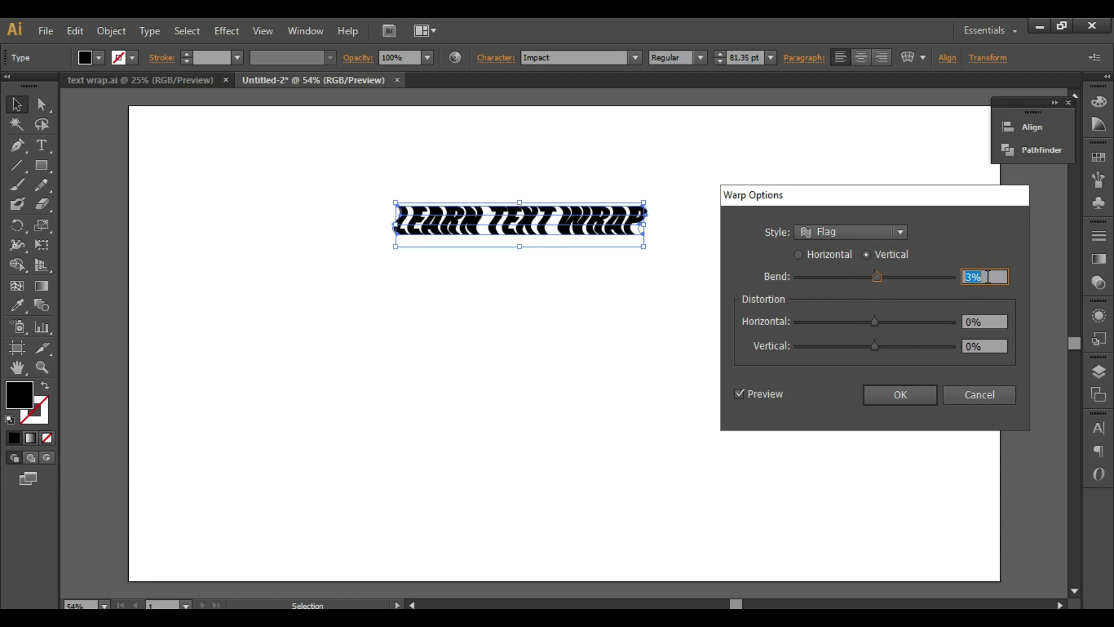
{"action": "key", "text": "Down"}
{"action": "key", "text": "Down"}
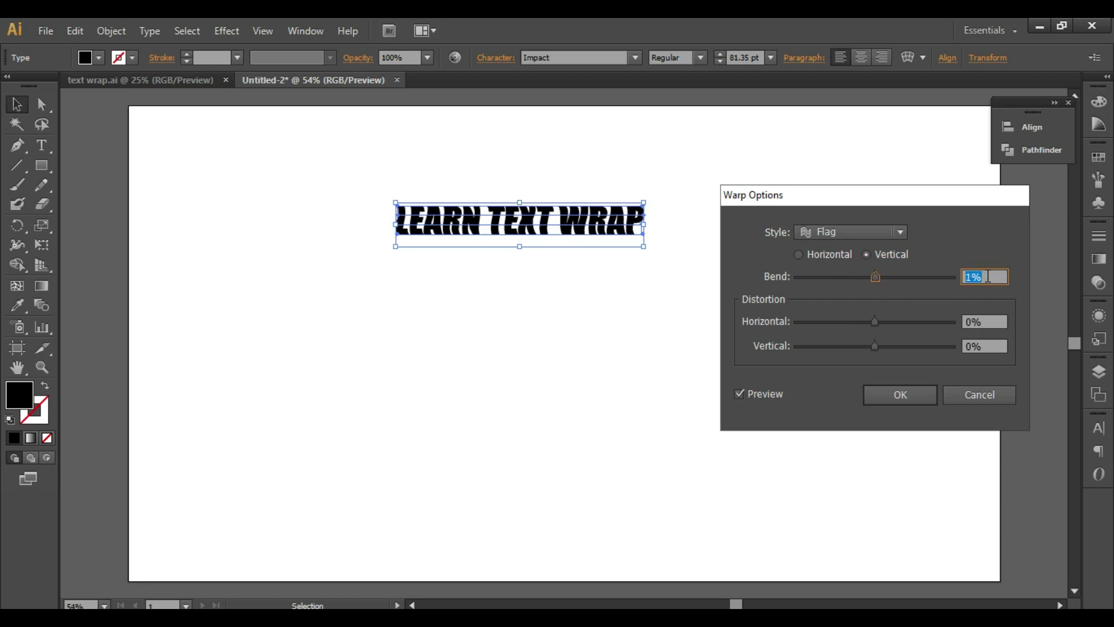
{"action": "key", "text": "Up"}
{"action": "left_click", "coordinate": [984, 323]}
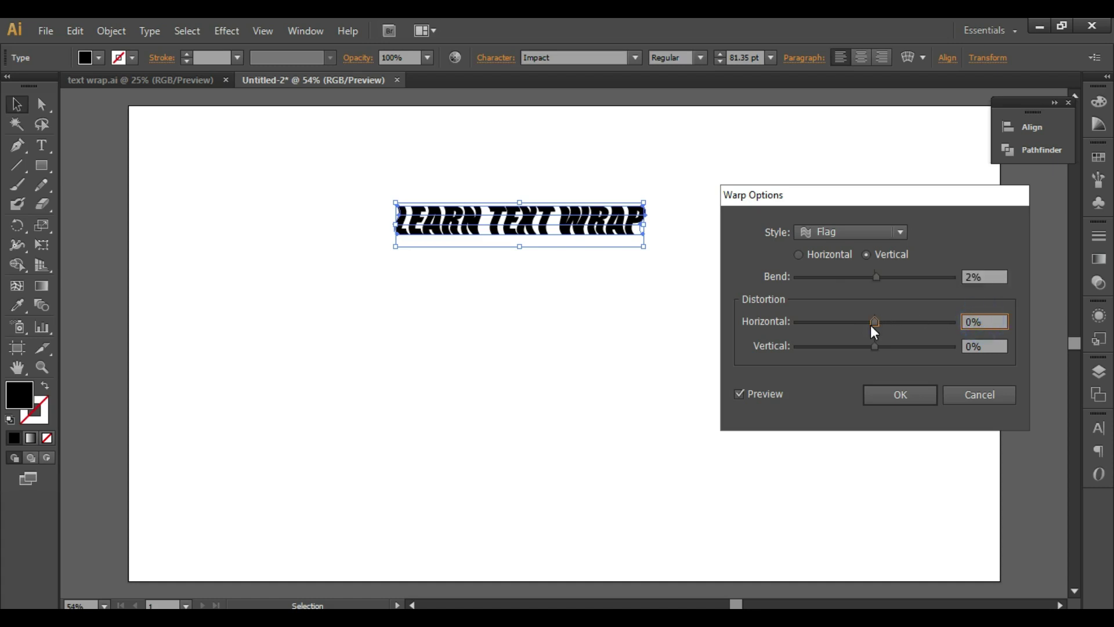
{"action": "left_click_drag", "start_coordinate": [872, 324], "coordinate": [888, 344]}
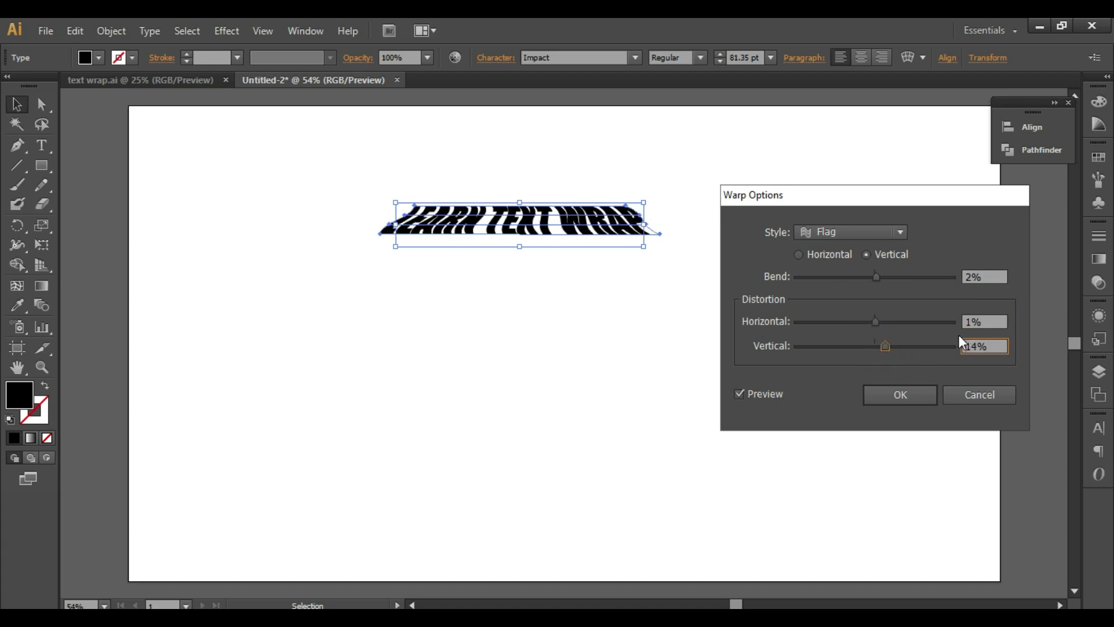
{"action": "left_click", "coordinate": [990, 318]}
{"action": "left_click", "coordinate": [900, 394]}
- Deselect the text, then zoom in and pan to inspect the Flag-warped headline
{"action": "left_click", "coordinate": [778, 320]}
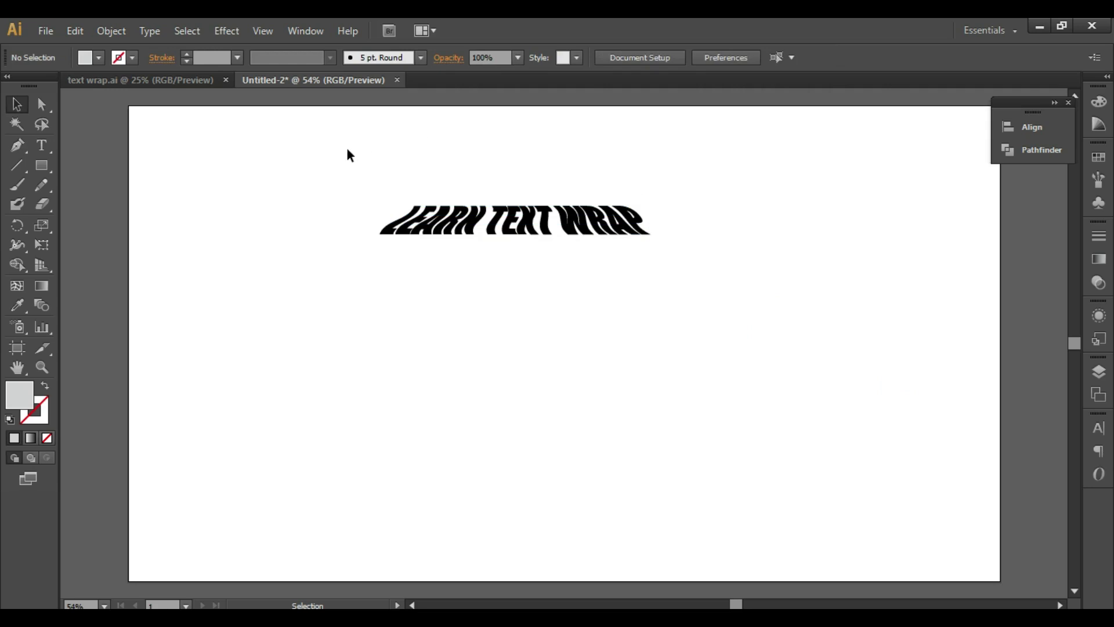
{"action": "key", "text": "ctrl+1"}
{"action": "left_click_drag", "start_coordinate": [462, 203], "coordinate": [510, 341]}
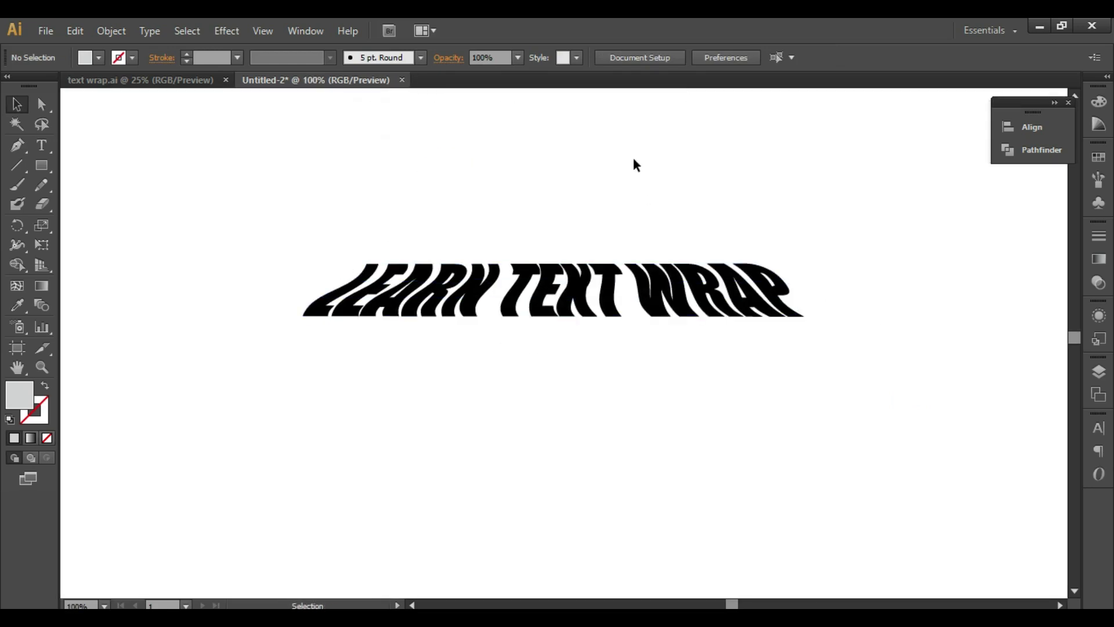
{"action": "key", "text": "ctrl+equal"}
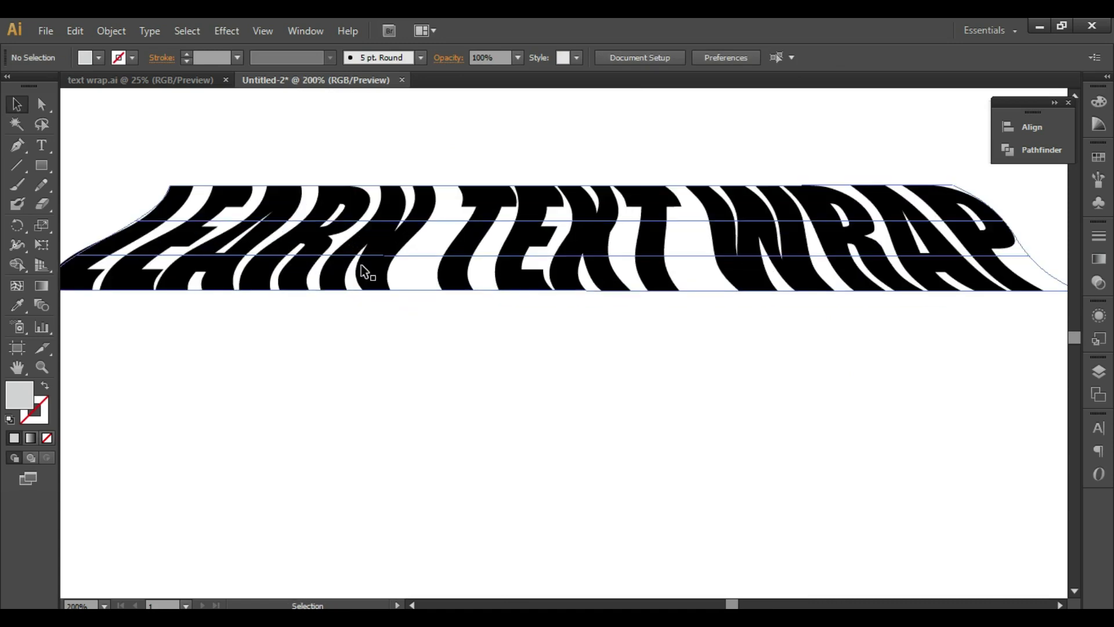
{"action": "left_click_drag", "start_coordinate": [835, 210], "coordinate": [858, 286]}
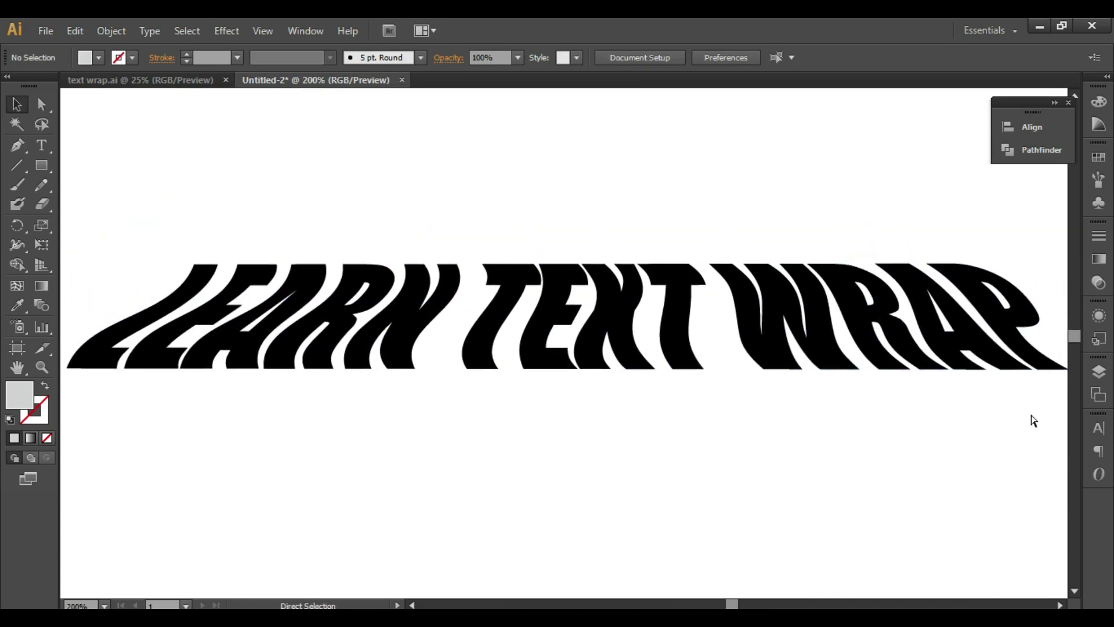
- Undo the Flag warp and apply a horizontal Wave warp through Warp Options
{"action": "key", "text": "ctrl+z"}
{"action": "key", "text": "v"}
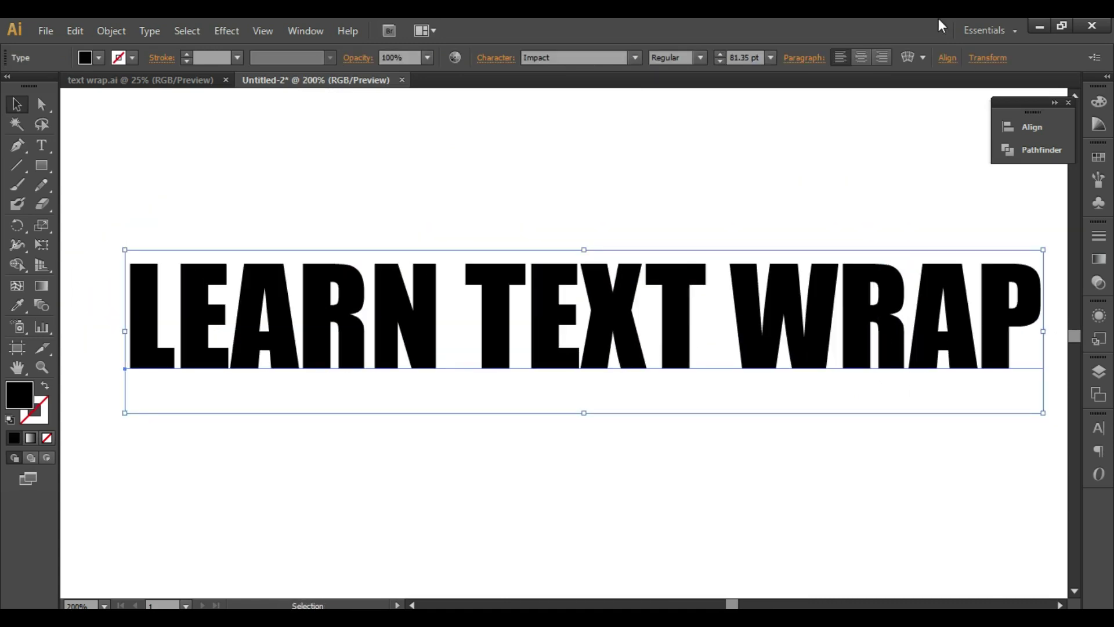
{"action": "left_click", "coordinate": [909, 58]}
{"action": "left_click", "coordinate": [851, 232]}
{"action": "left_click", "coordinate": [835, 467]}
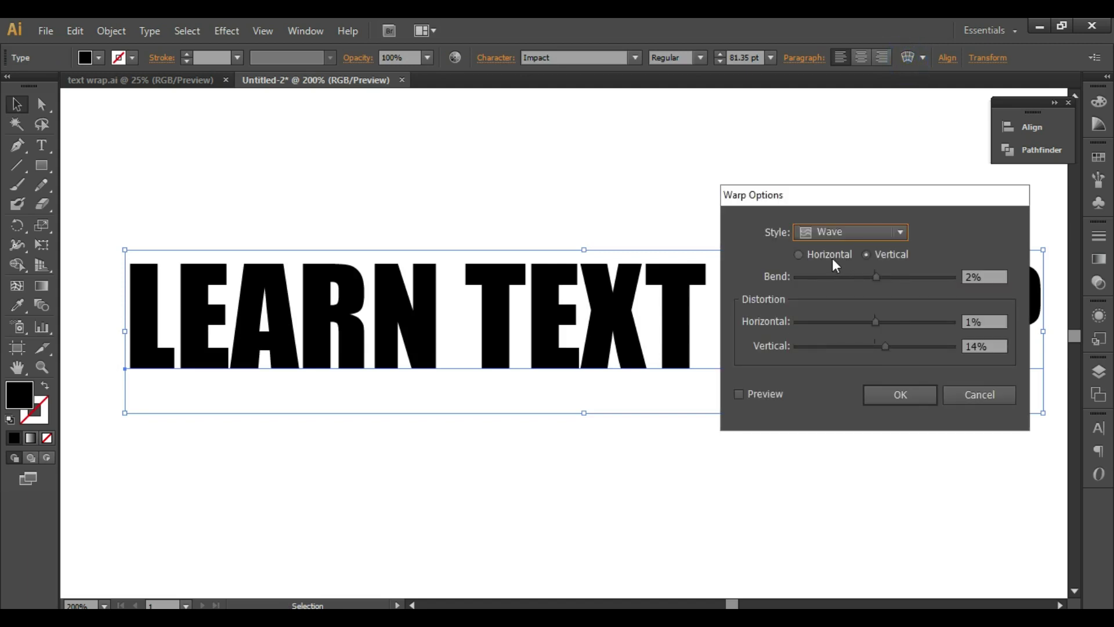
{"action": "left_click", "coordinate": [801, 255]}
{"action": "left_click_drag", "start_coordinate": [875, 276], "coordinate": [891, 276]}
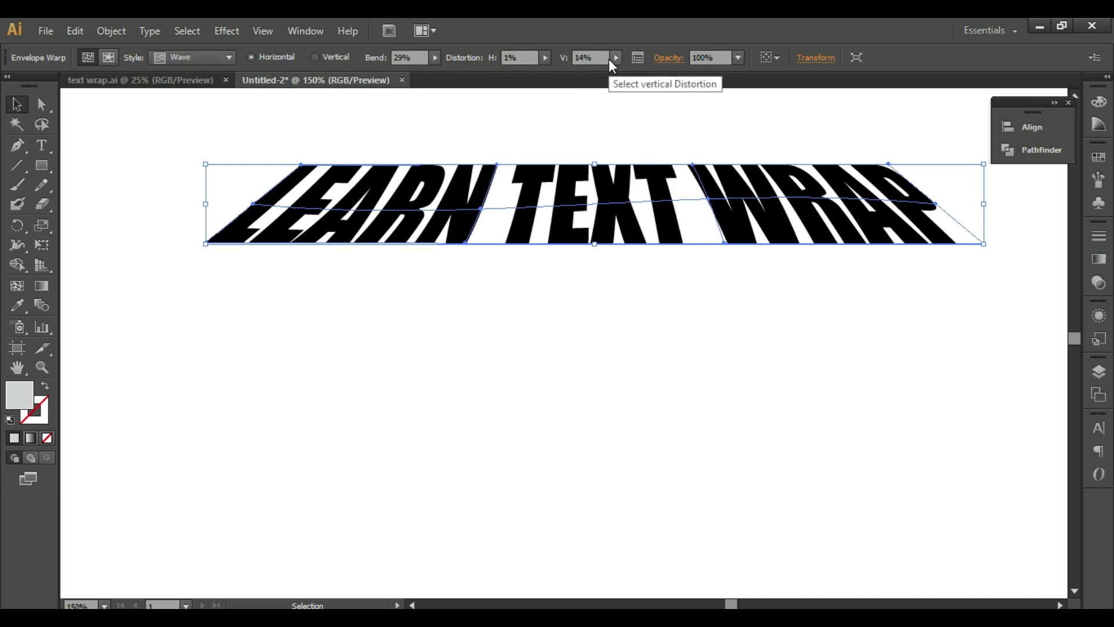
- Set bend -97%, horizontal -22%, vertical -1% in the control bar and switch the style to Fish
{"action": "left_click", "coordinate": [433, 58]}
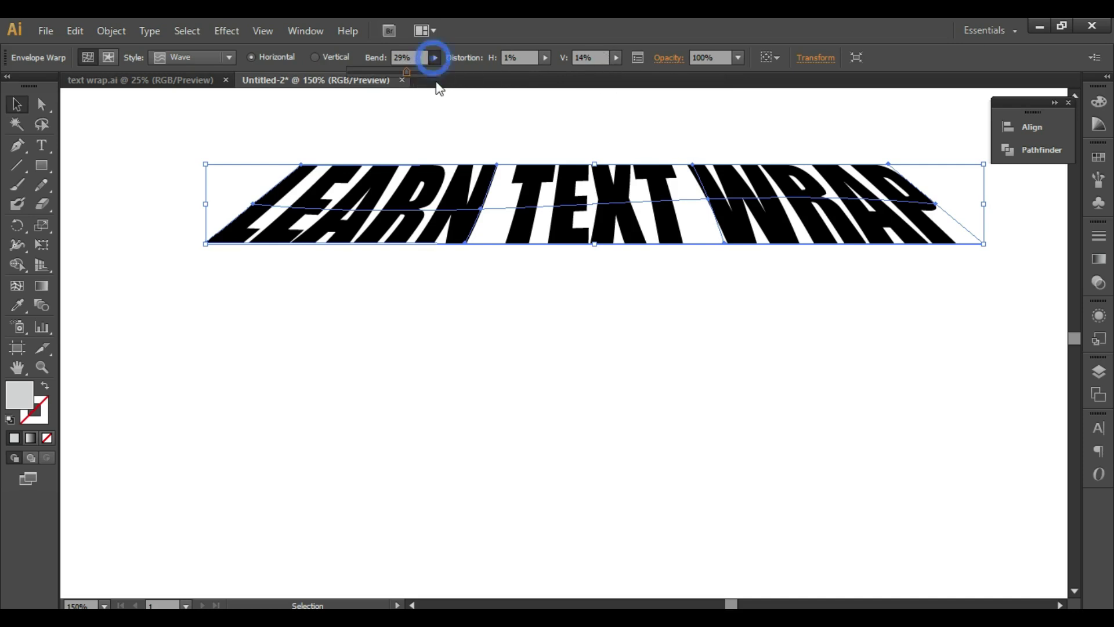
{"action": "left_click_drag", "start_coordinate": [407, 71], "coordinate": [351, 71]}
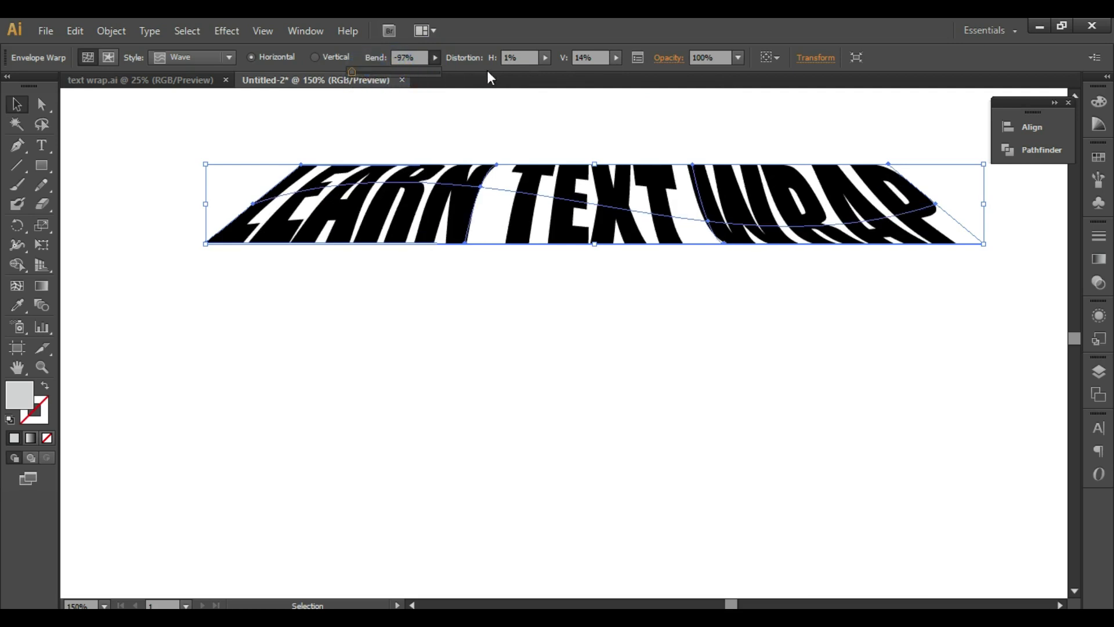
{"action": "left_click", "coordinate": [545, 58]}
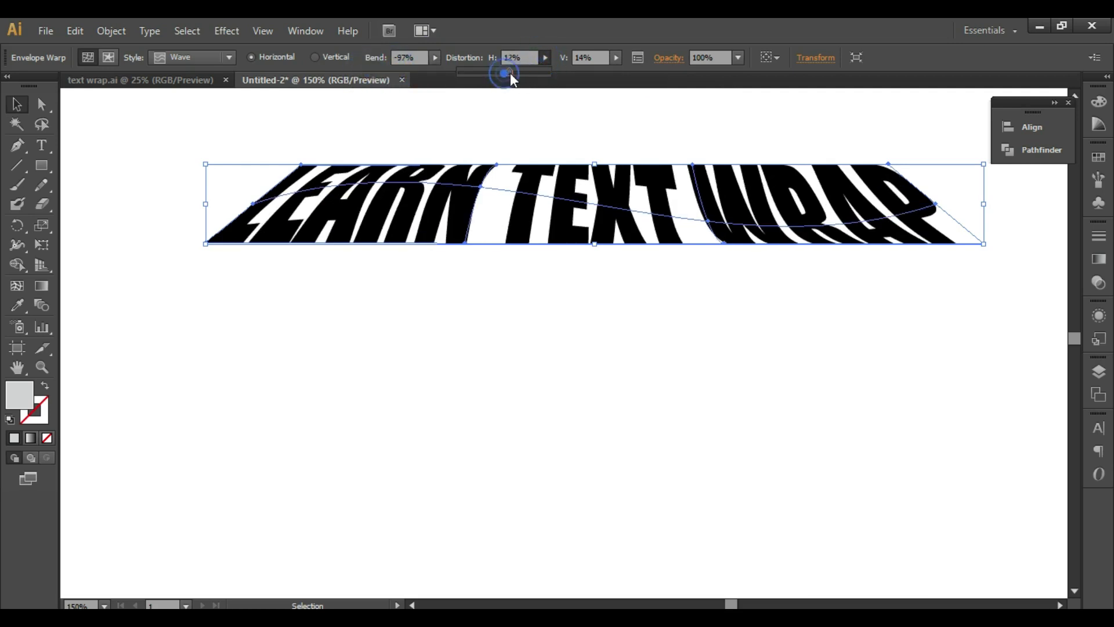
{"action": "left_click_drag", "start_coordinate": [510, 72], "coordinate": [496, 72]}
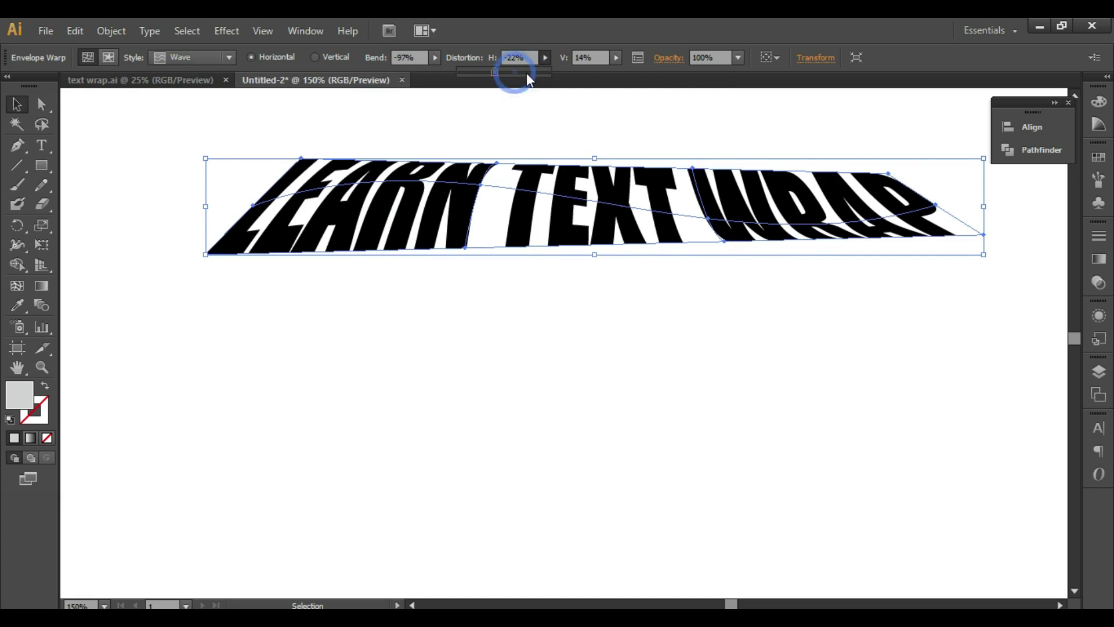
{"action": "left_click", "coordinate": [616, 57]}
{"action": "left_click_drag", "start_coordinate": [572, 70], "coordinate": [572, 68]}
{"action": "left_click", "coordinate": [210, 58]}
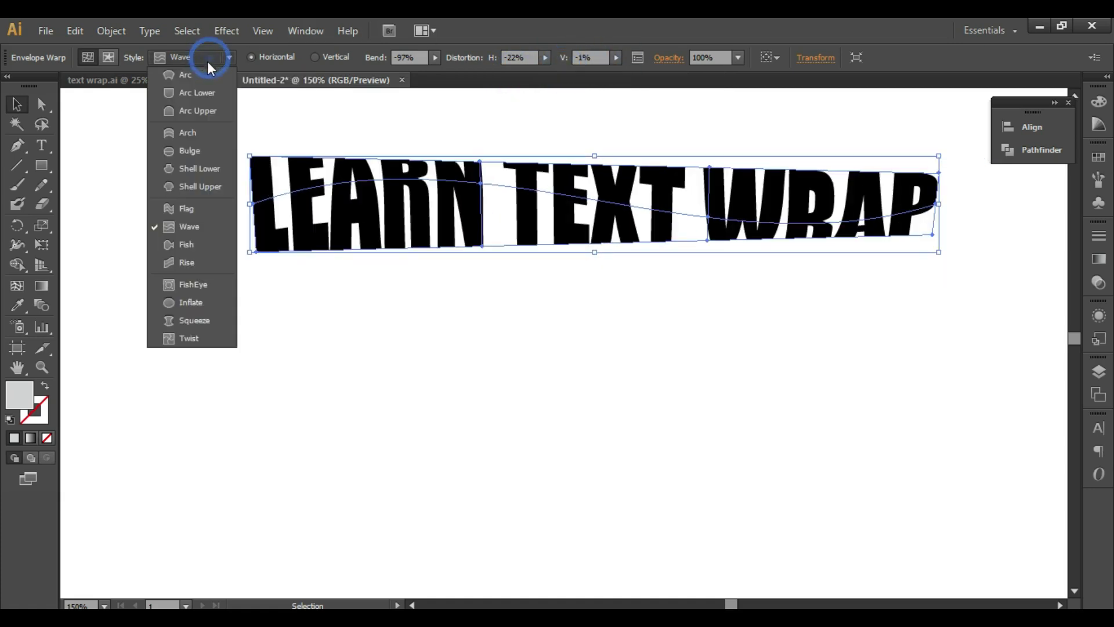
{"action": "left_click", "coordinate": [187, 245]}
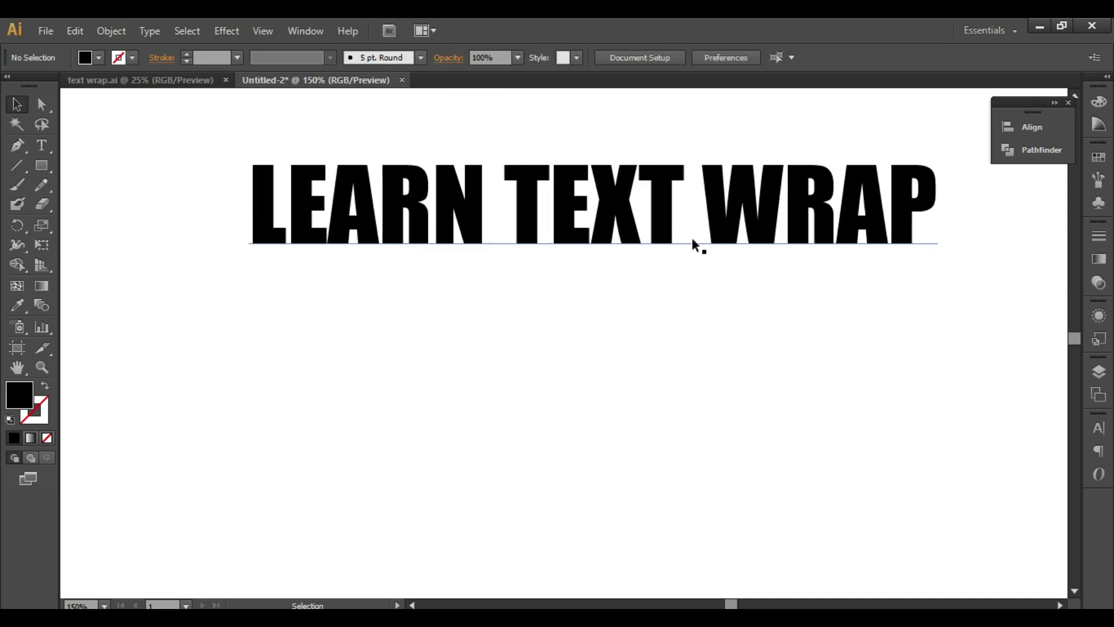
{"action": "left_click", "coordinate": [692, 238]}
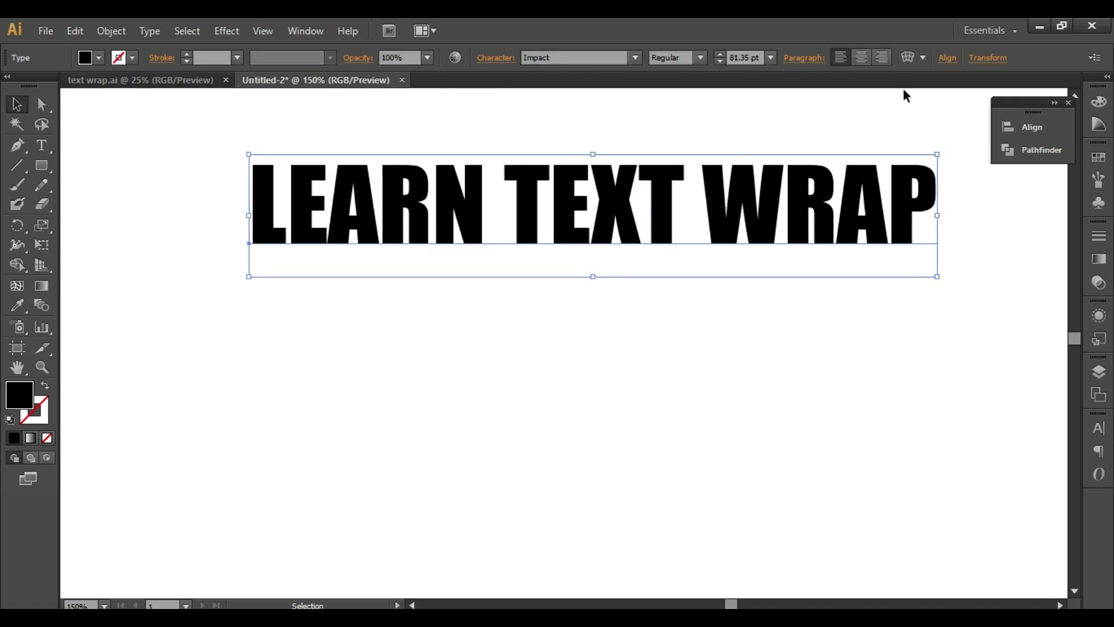
{"action": "left_click", "coordinate": [908, 57]}
{"action": "left_click", "coordinate": [749, 357]}
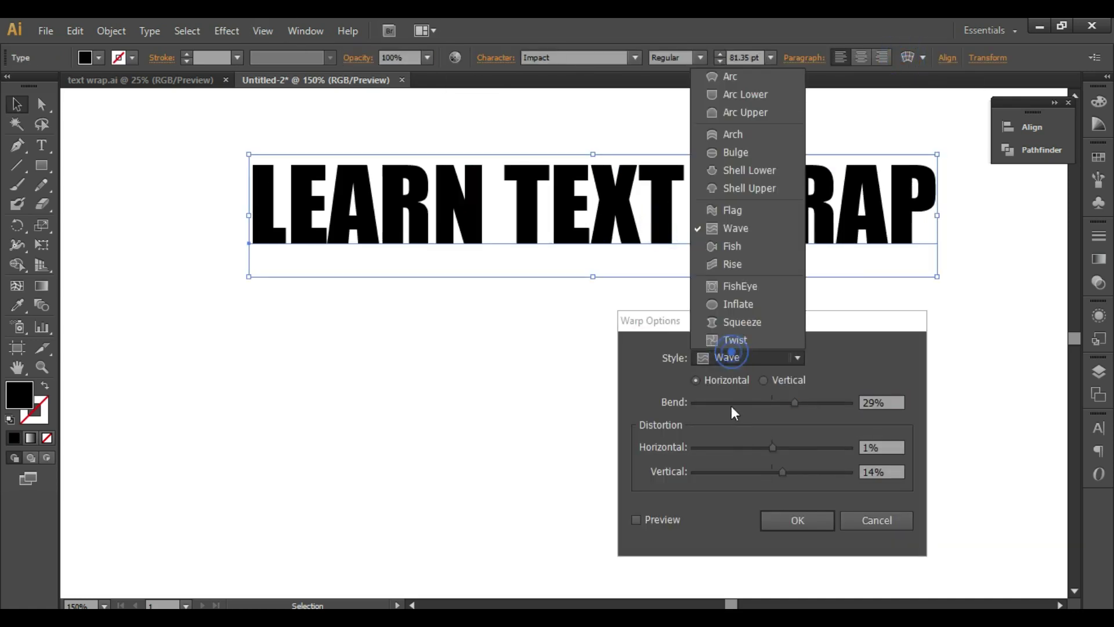
{"action": "left_click", "coordinate": [754, 267]}
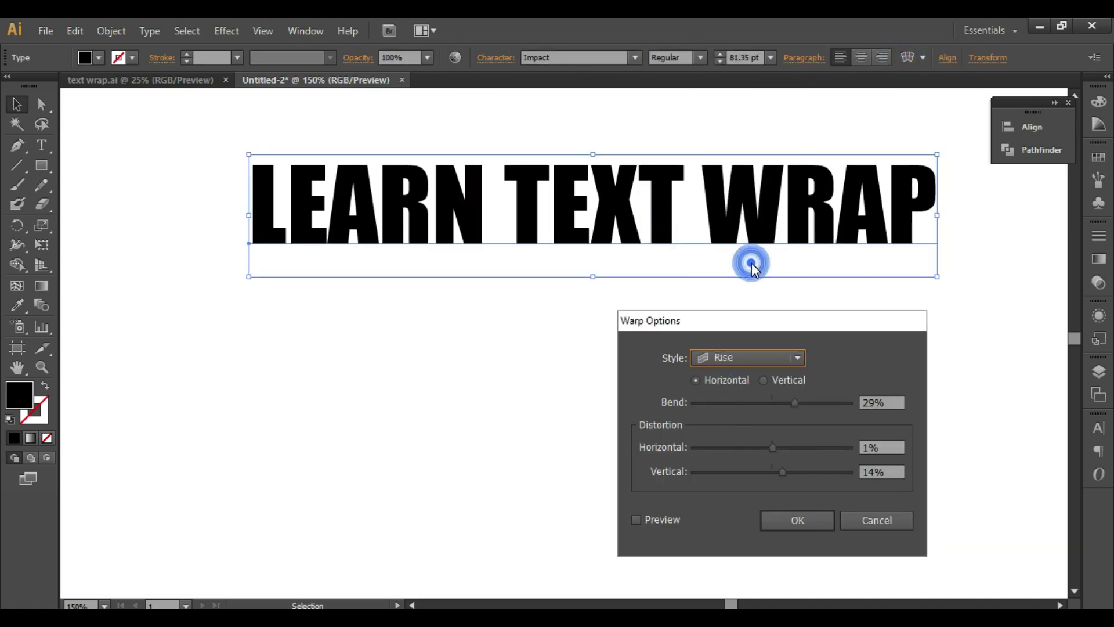
{"action": "left_click", "coordinate": [666, 520]}
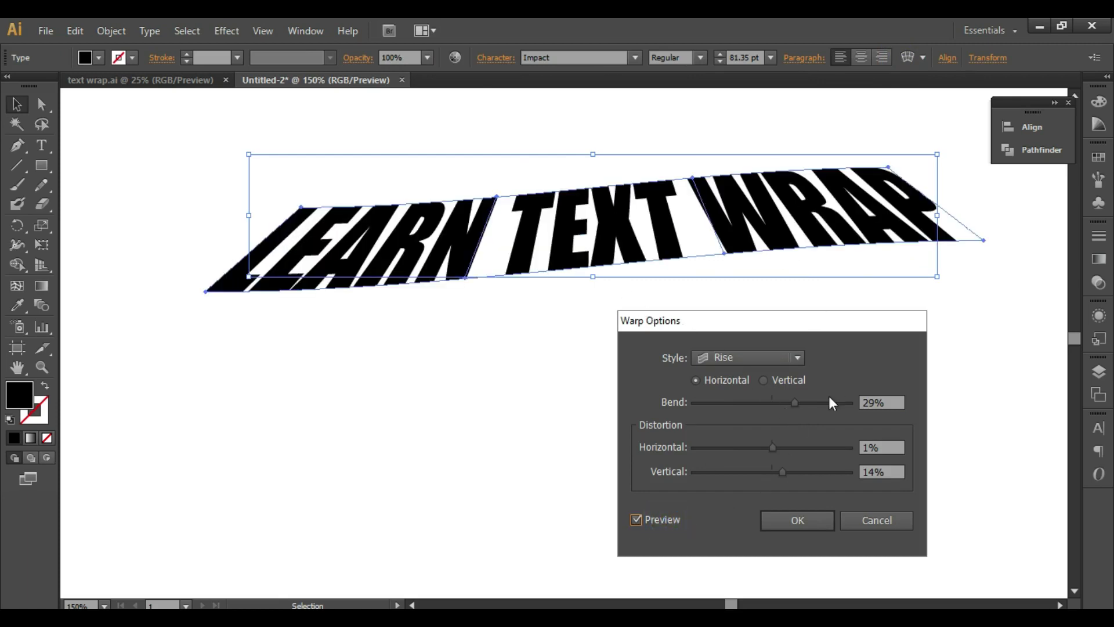
{"action": "left_click_drag", "start_coordinate": [798, 398], "coordinate": [772, 400]}
{"action": "left_click_drag", "start_coordinate": [772, 446], "coordinate": [801, 471]}
{"action": "left_click", "coordinate": [764, 380]}
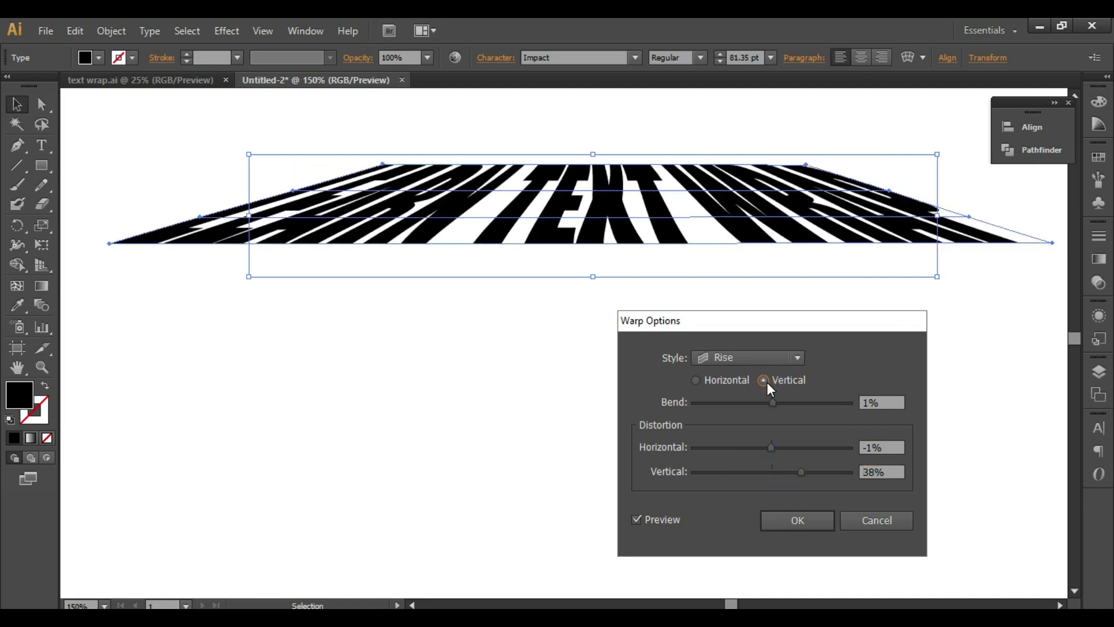
{"action": "left_click_drag", "start_coordinate": [772, 403], "coordinate": [765, 400]}
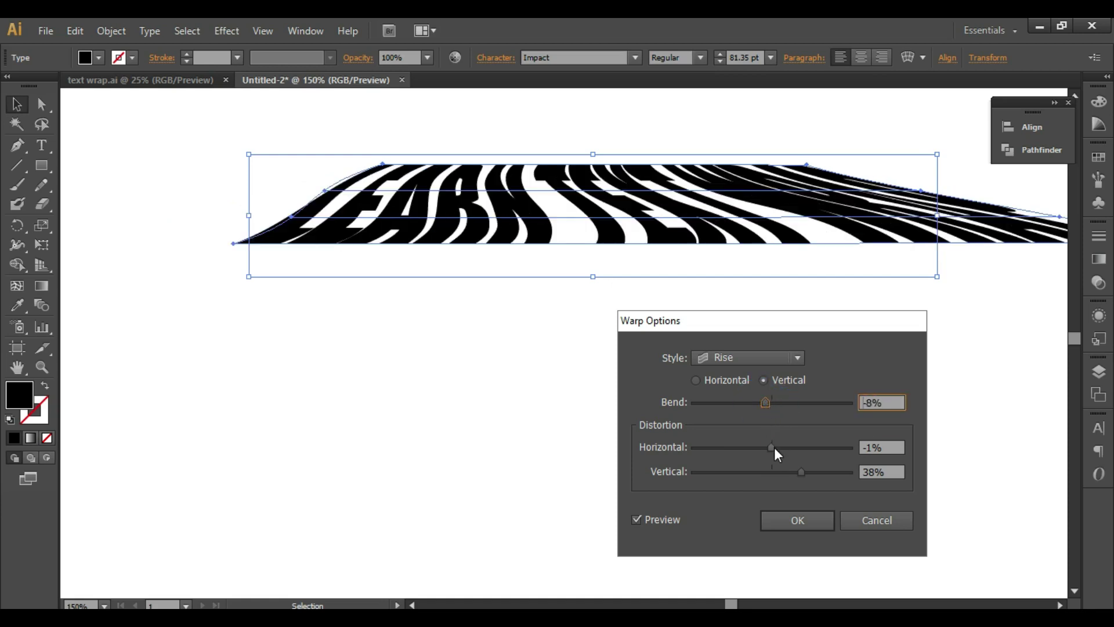
{"action": "left_click_drag", "start_coordinate": [774, 447], "coordinate": [768, 468]}
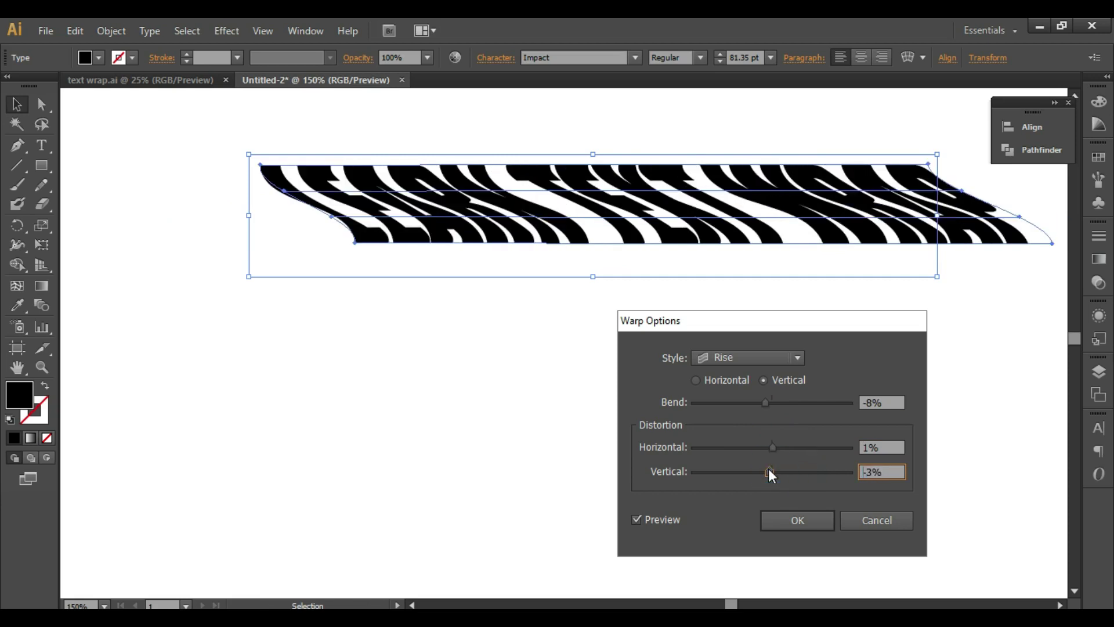
{"action": "left_click_drag", "start_coordinate": [766, 403], "coordinate": [764, 402]}
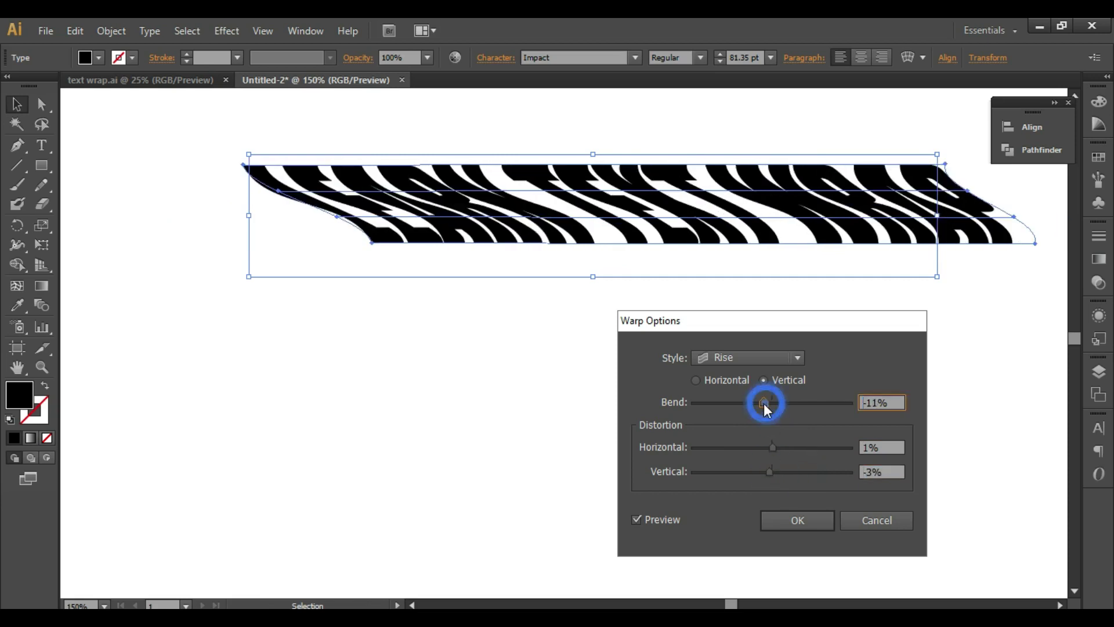
{"action": "left_click_drag", "start_coordinate": [772, 448], "coordinate": [765, 448]}
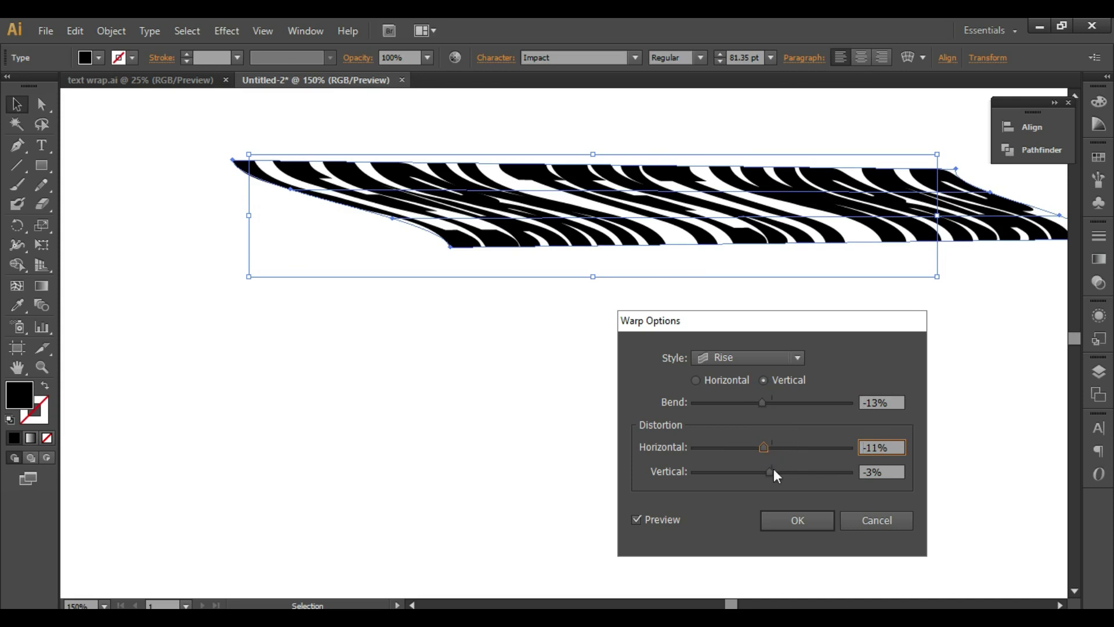
{"action": "left_click", "coordinate": [869, 520]}
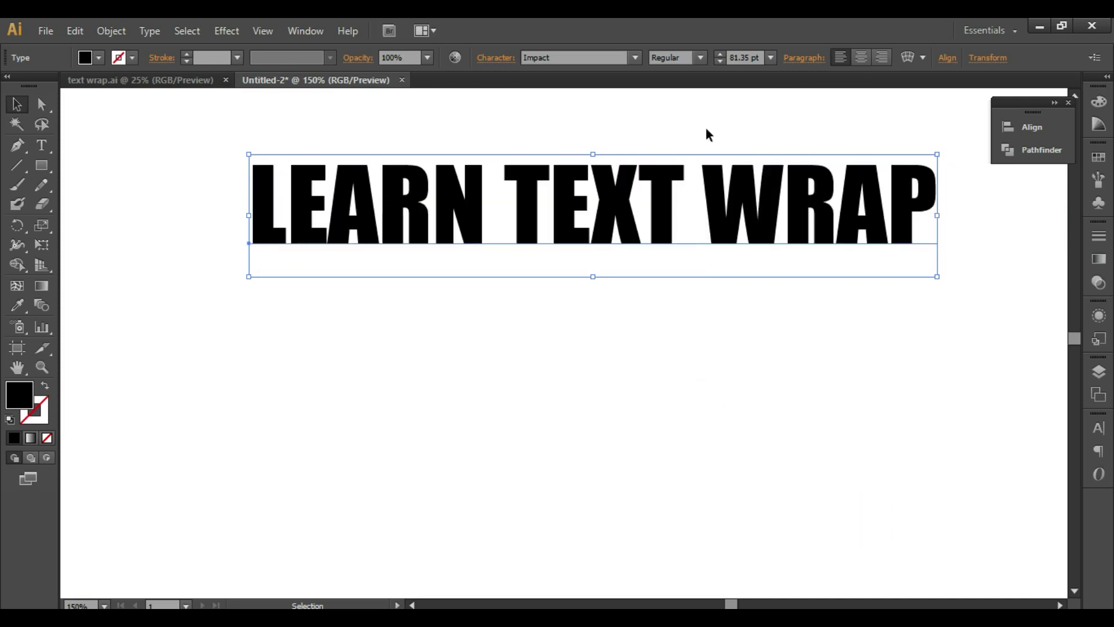
{"action": "left_click", "coordinate": [906, 57]}
{"action": "left_click", "coordinate": [748, 357]}
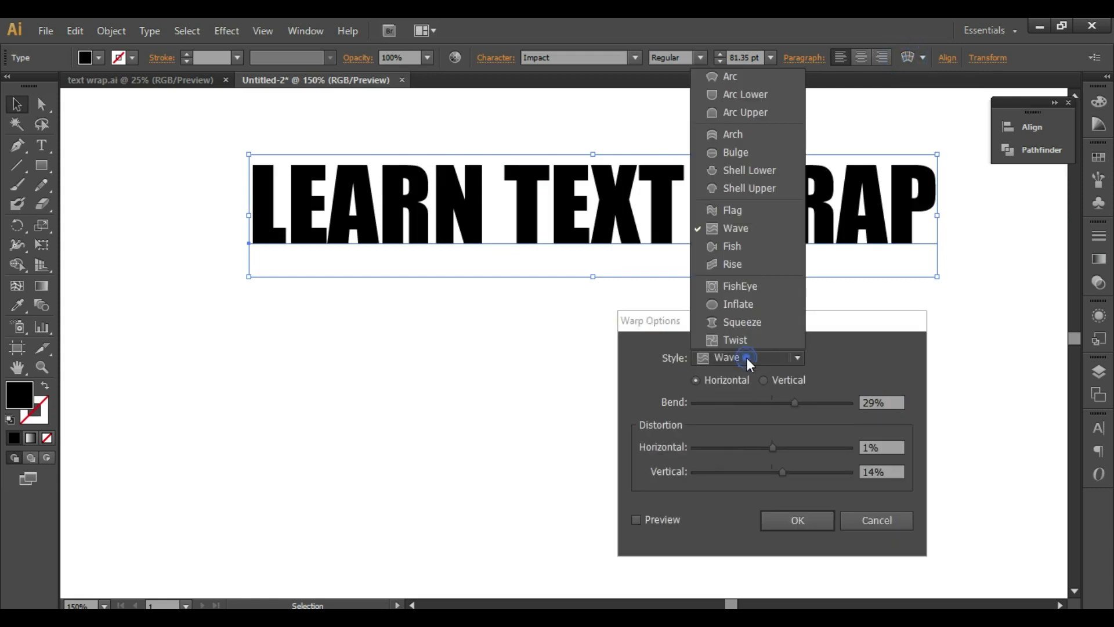
{"action": "left_click", "coordinate": [748, 286]}
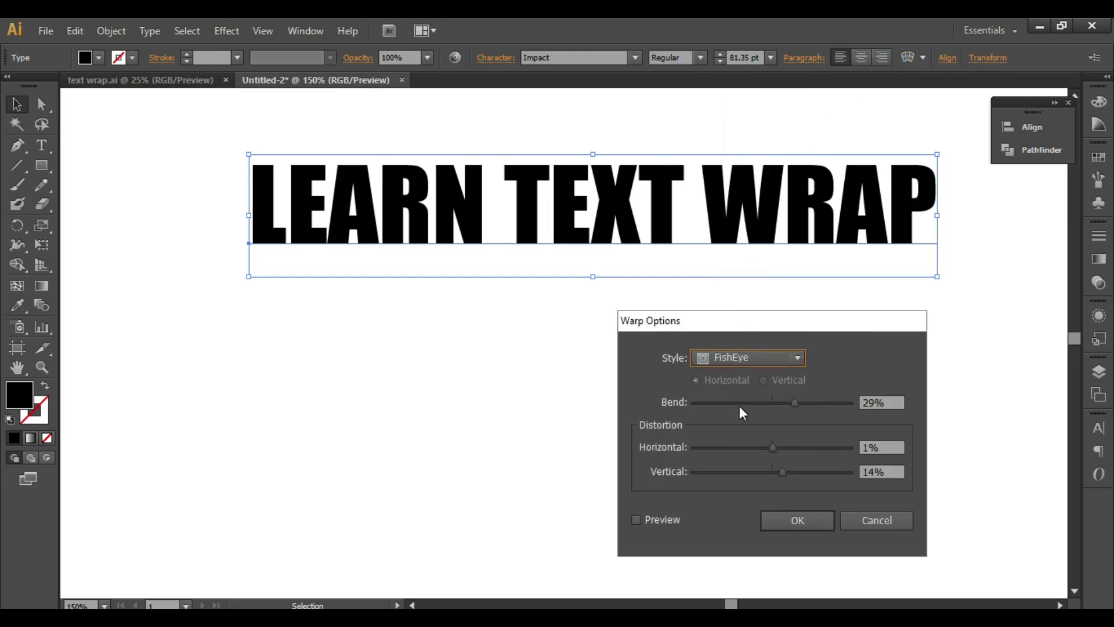
{"action": "left_click_drag", "start_coordinate": [795, 401], "coordinate": [799, 400]}
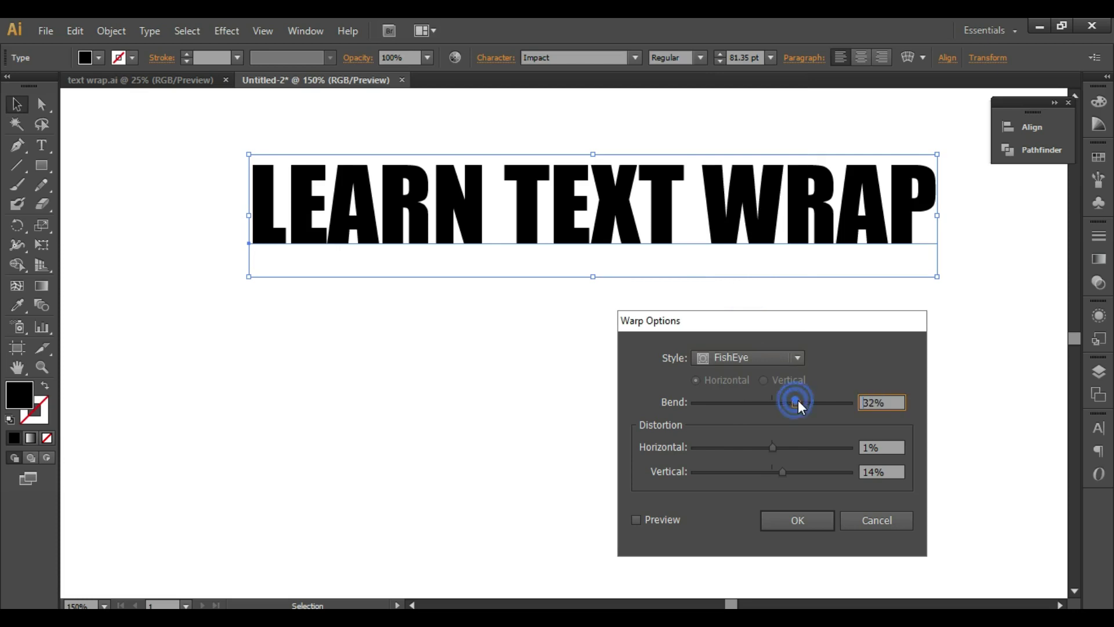
{"action": "left_click", "coordinate": [652, 515]}
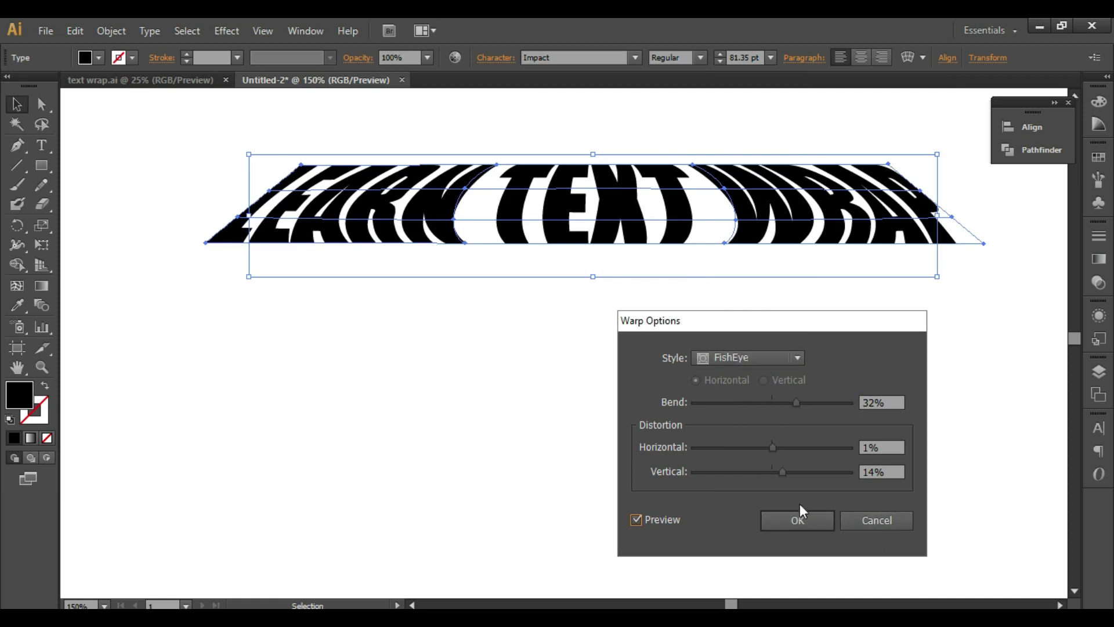
{"action": "left_click", "coordinate": [852, 520]}
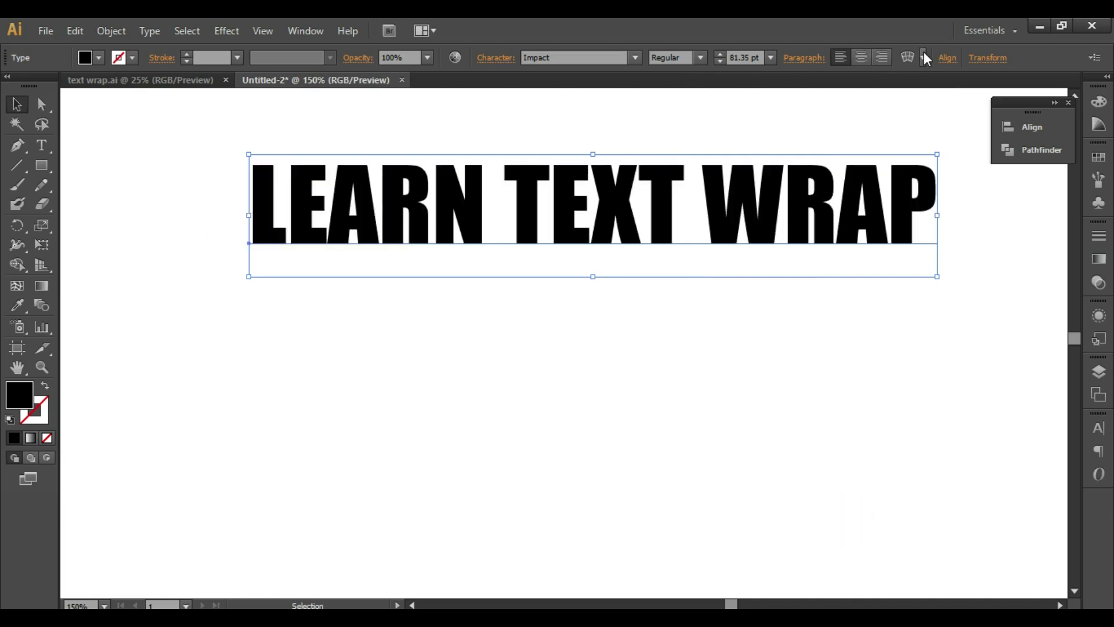
{"action": "left_click", "coordinate": [908, 57]}
{"action": "left_click", "coordinate": [719, 356]}
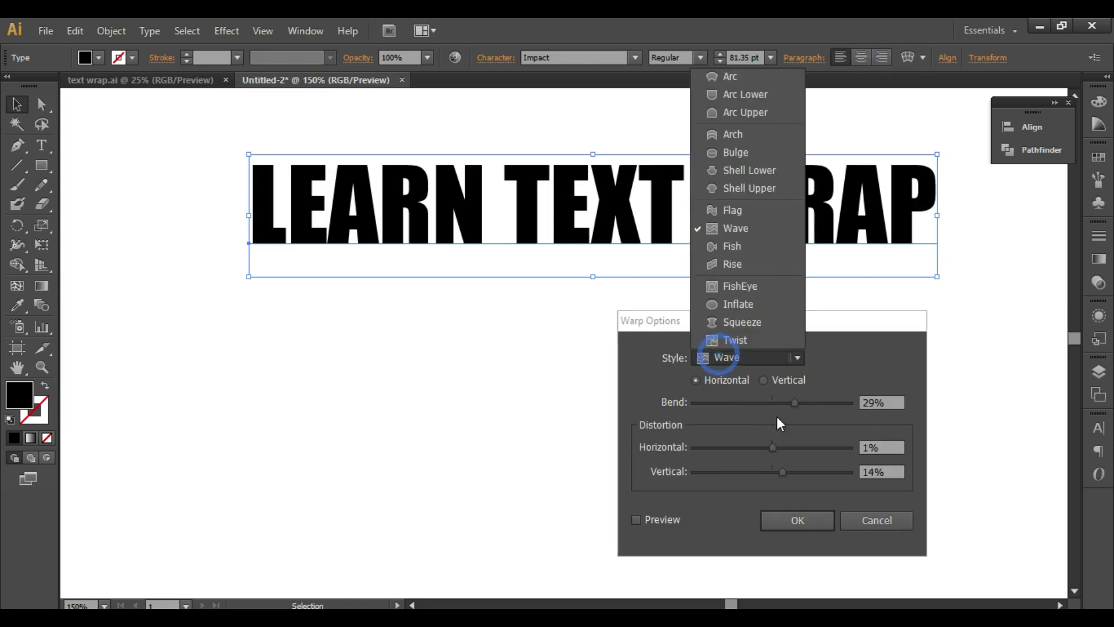
{"action": "left_click", "coordinate": [762, 302]}
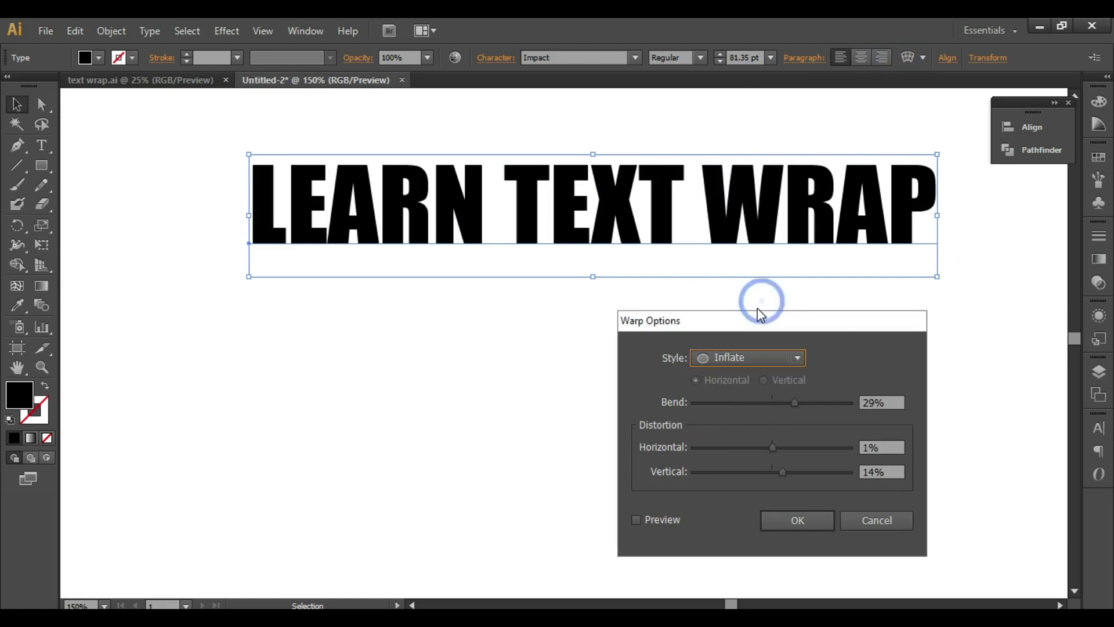
{"action": "left_click", "coordinate": [665, 521]}
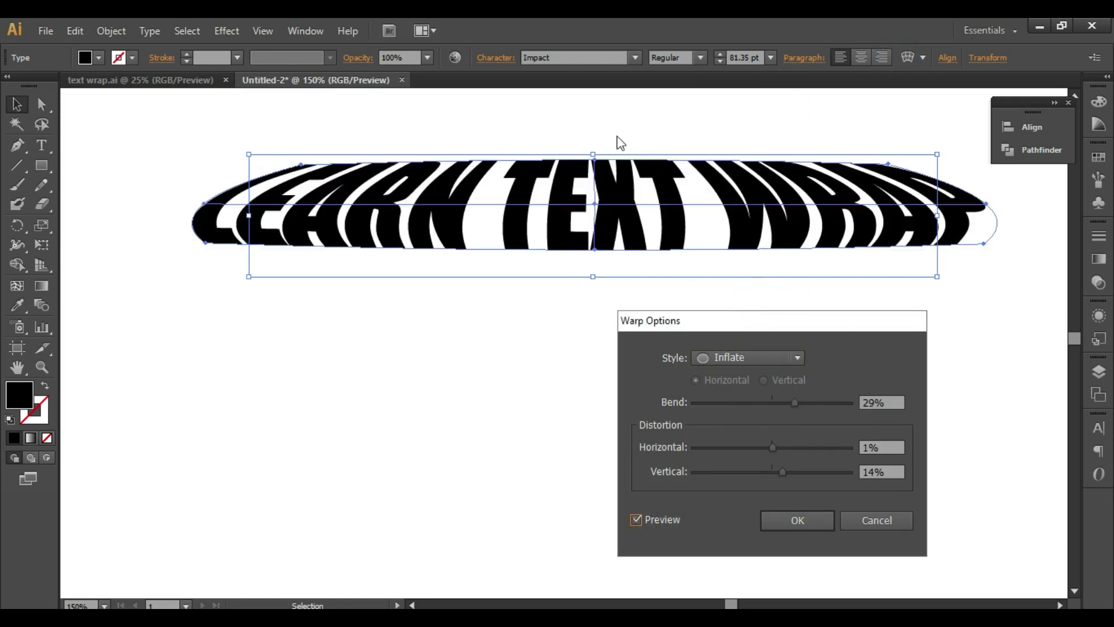
{"action": "left_click", "coordinate": [788, 357]}
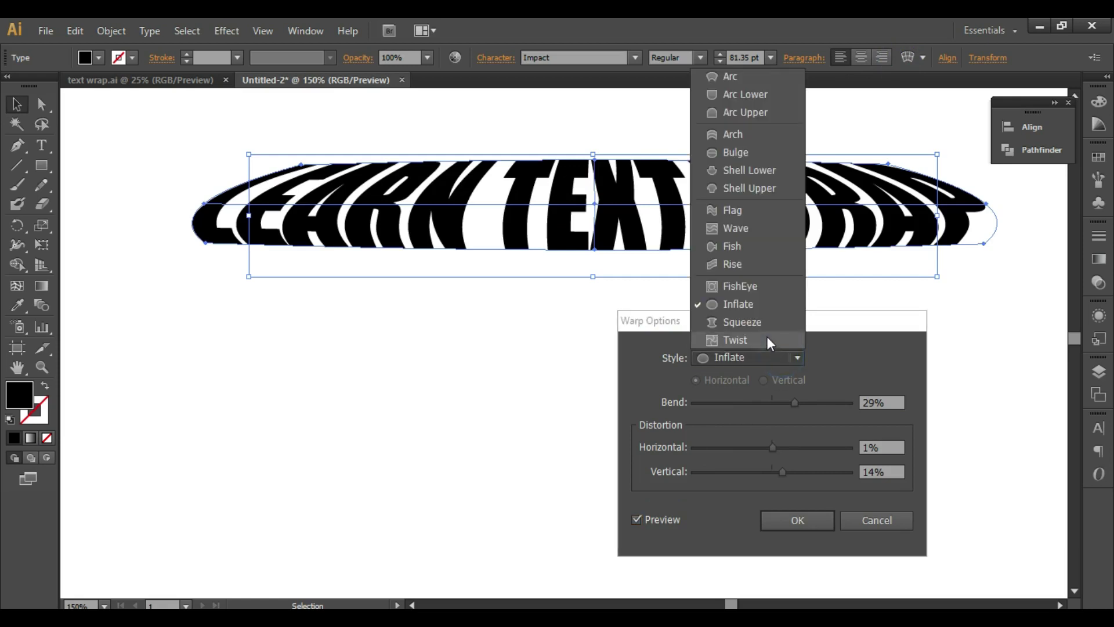
{"action": "left_click", "coordinate": [756, 322]}
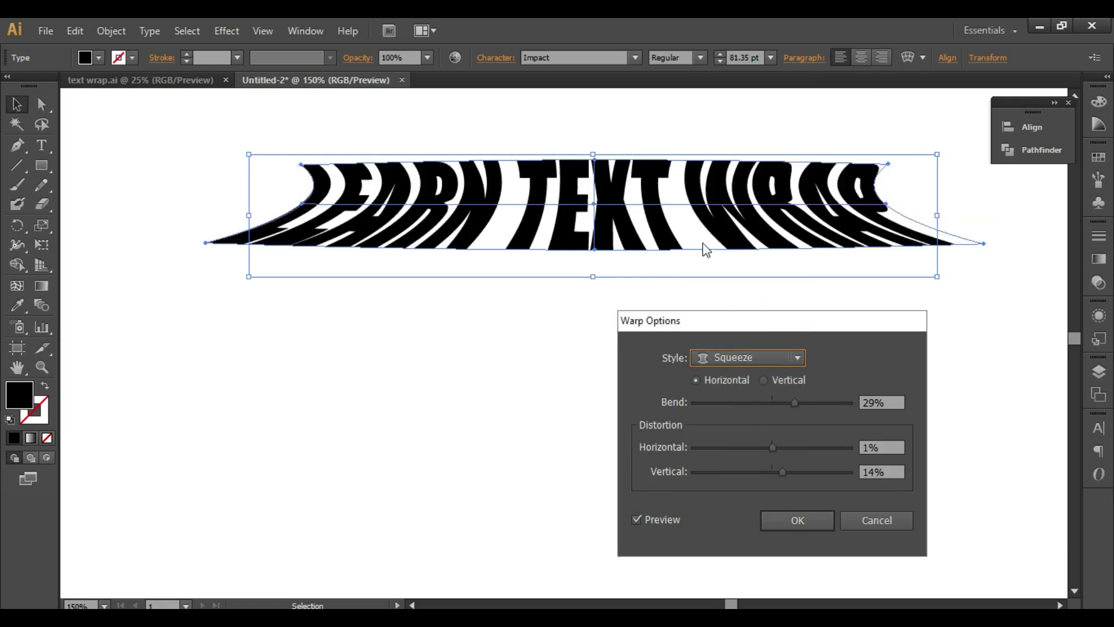
{"action": "left_click", "coordinate": [725, 355]}
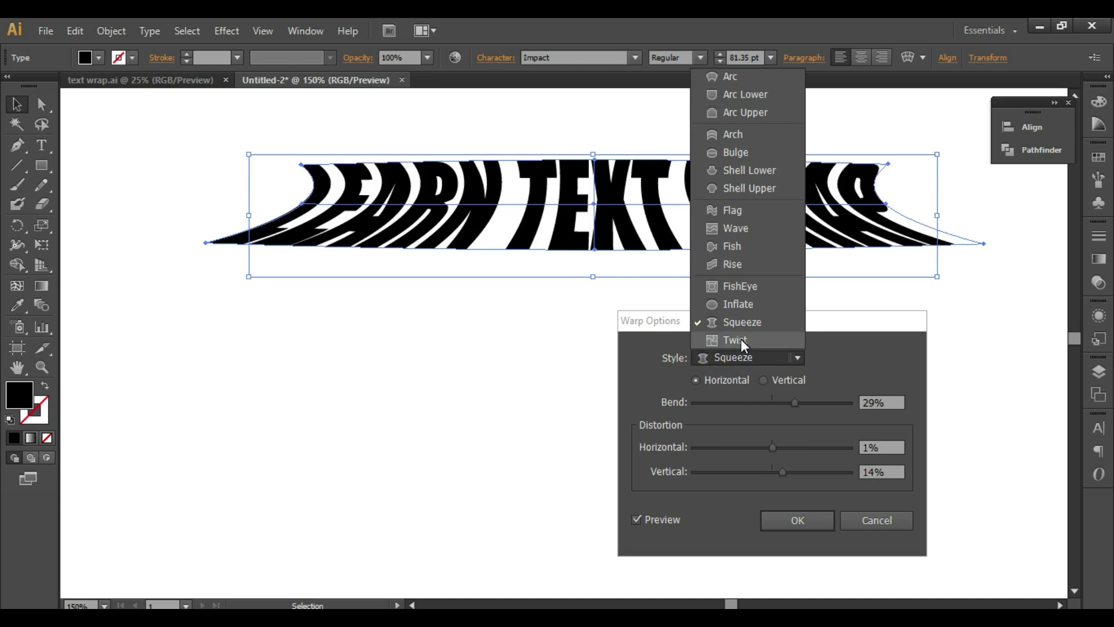
{"action": "left_click", "coordinate": [740, 339]}
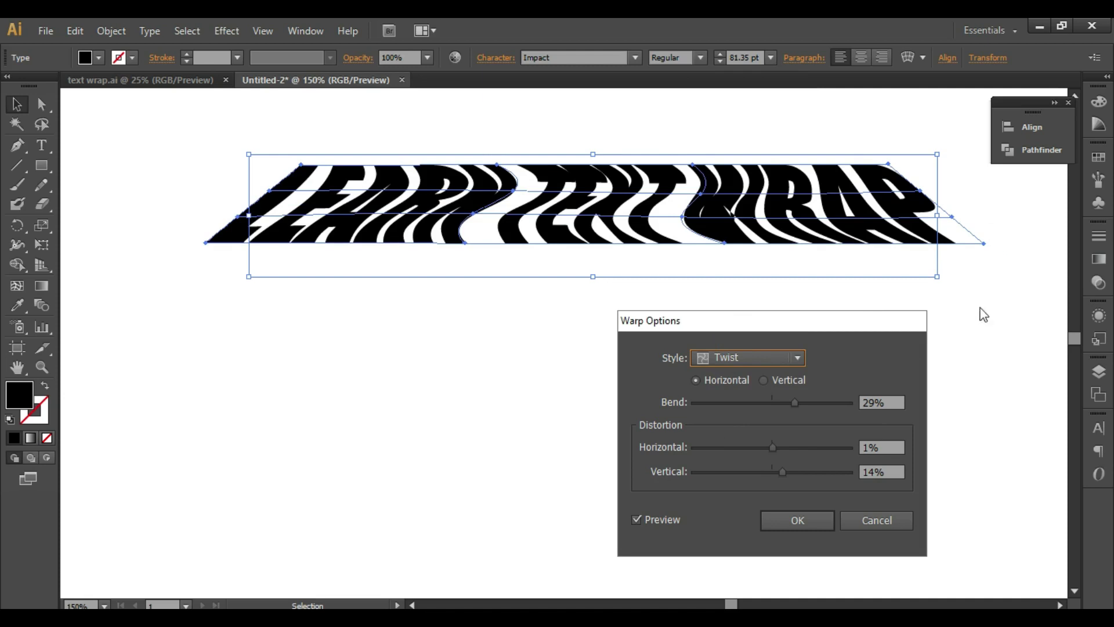
{"action": "left_click", "coordinate": [901, 530]}
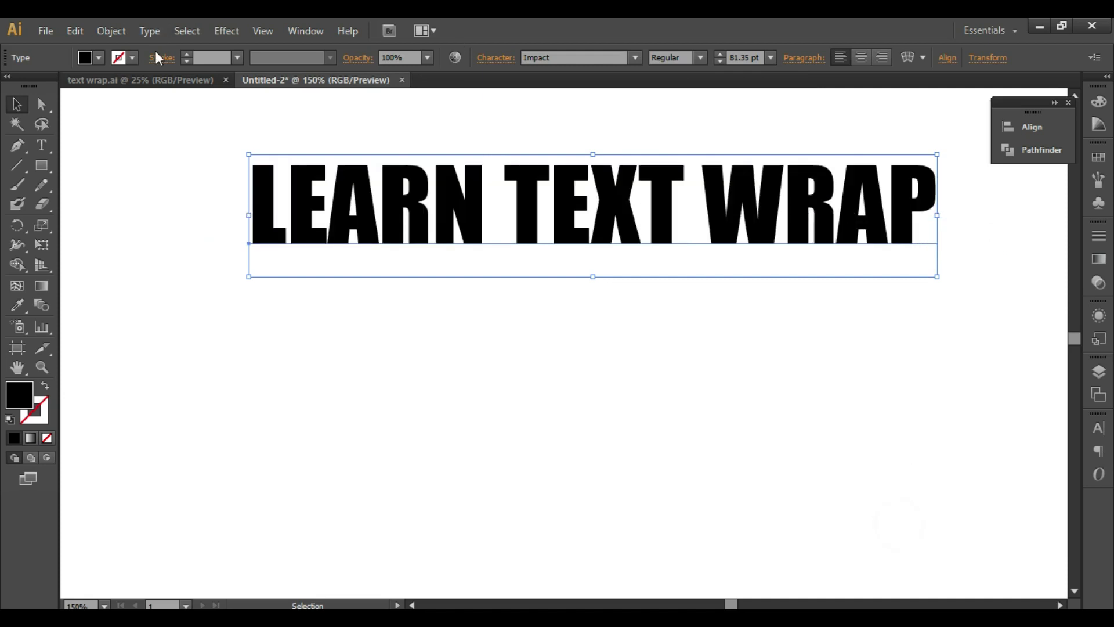
- Switch to text wrap.ai and browse the 15 envelope style samples, Arc through Twist
{"action": "left_click", "coordinate": [134, 85]}
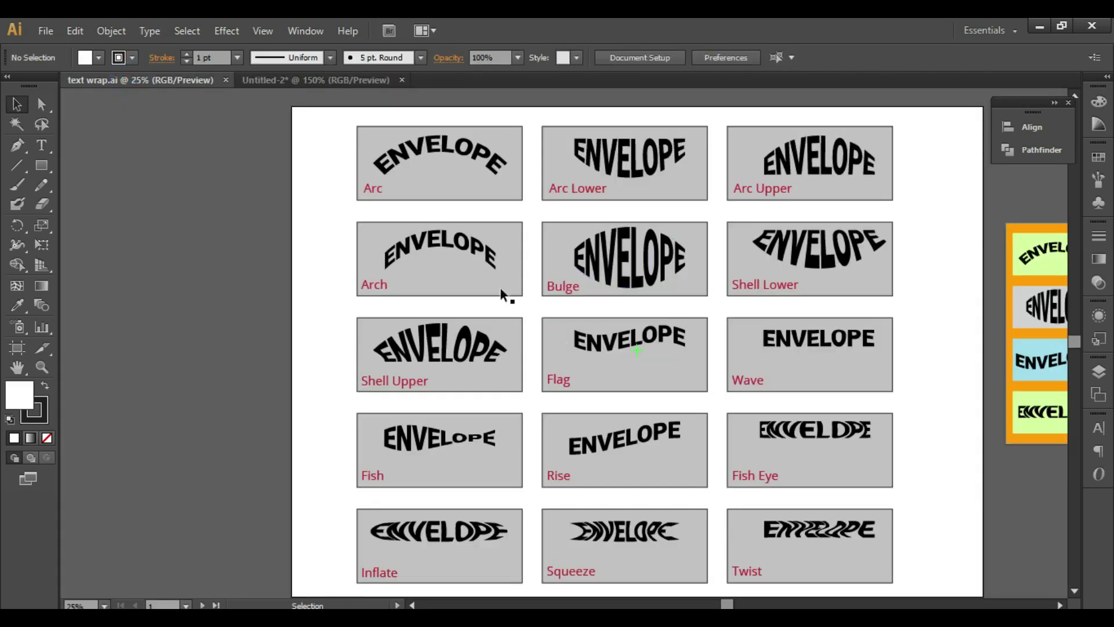
{"action": "scroll", "coordinate": [904, 534], "scroll_direction": "down", "scroll_amount": 3}
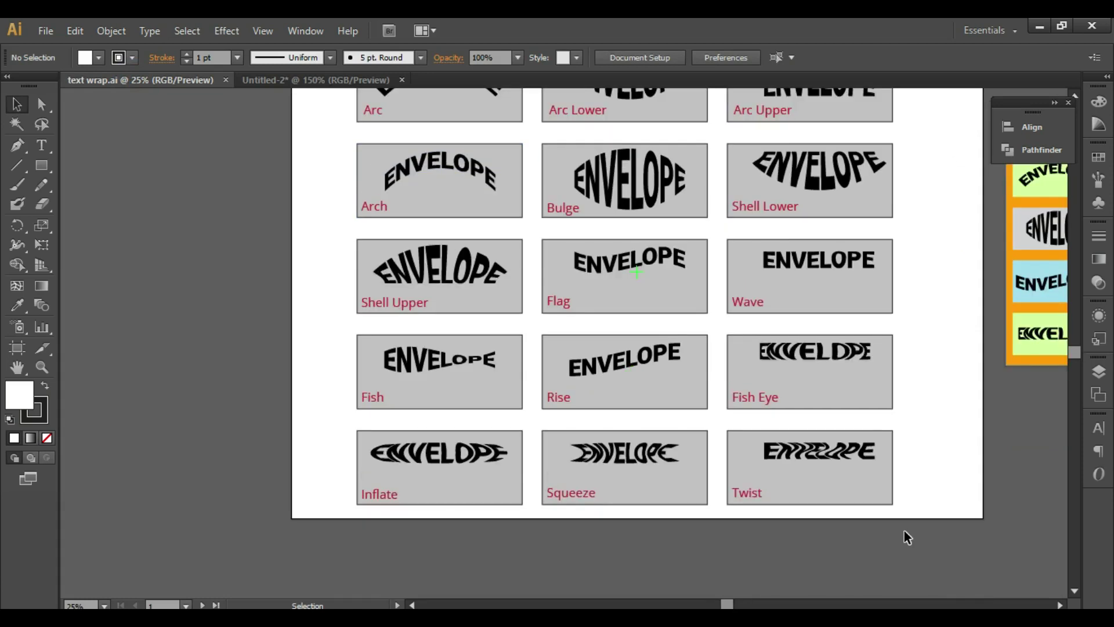
{"action": "scroll", "coordinate": [904, 530], "scroll_direction": "up", "scroll_amount": 3}
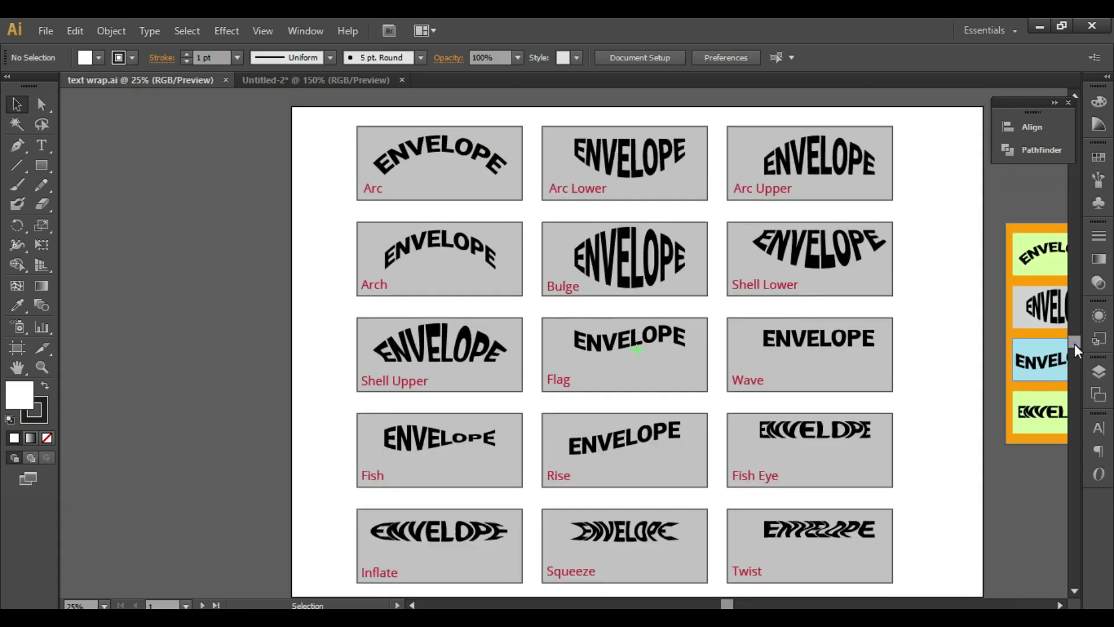
{"action": "left_click_drag", "start_coordinate": [1075, 344], "coordinate": [1076, 345]}
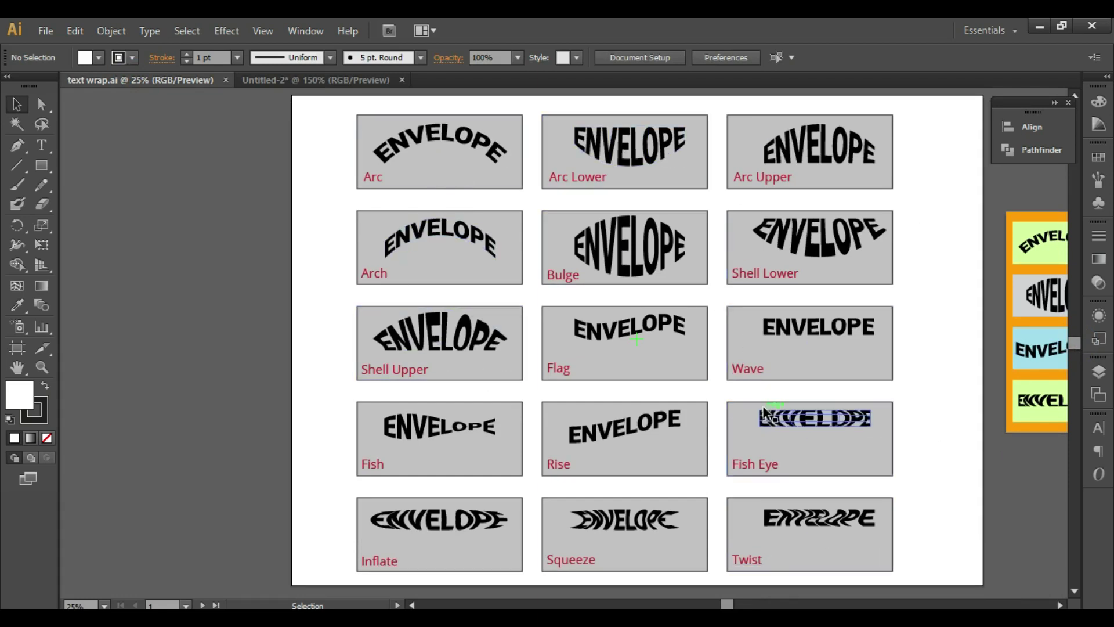
{"action": "scroll", "coordinate": [415, 246], "scroll_direction": "right", "scroll_amount": 10}
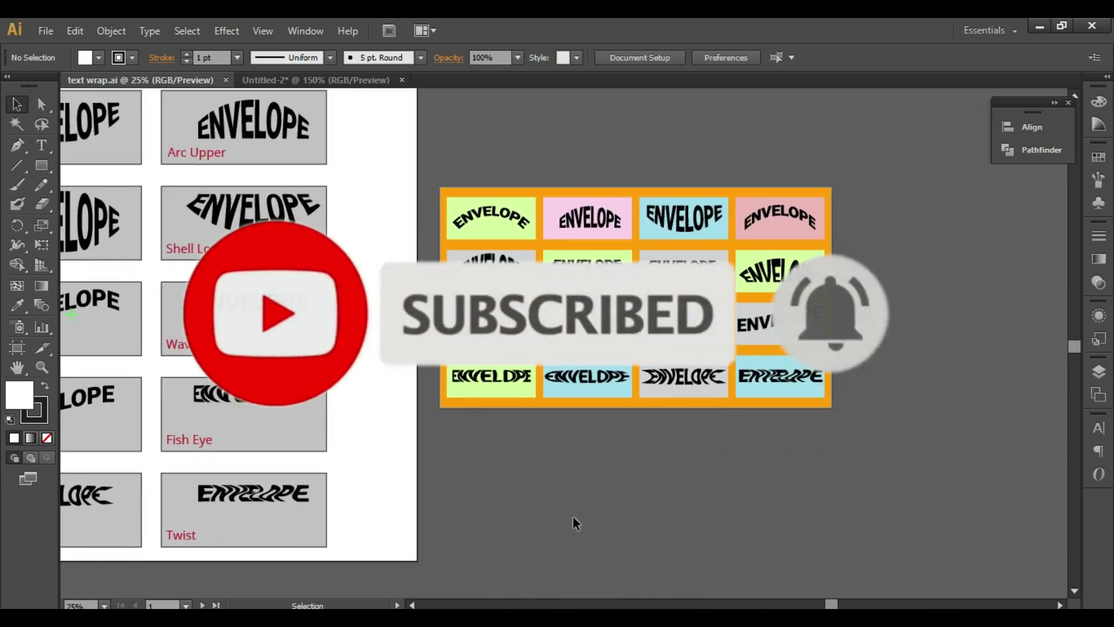
{"action": "left_click_drag", "start_coordinate": [833, 604], "coordinate": [723, 604]}
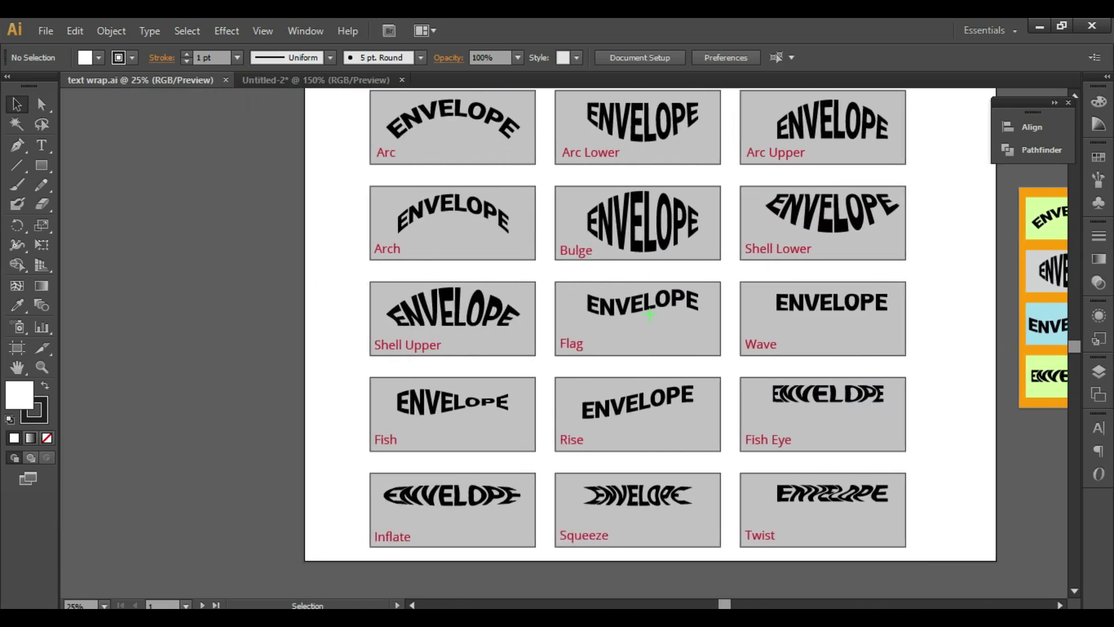
{"action": "scroll", "coordinate": [825, 545], "scroll_direction": "up", "scroll_amount": 3}
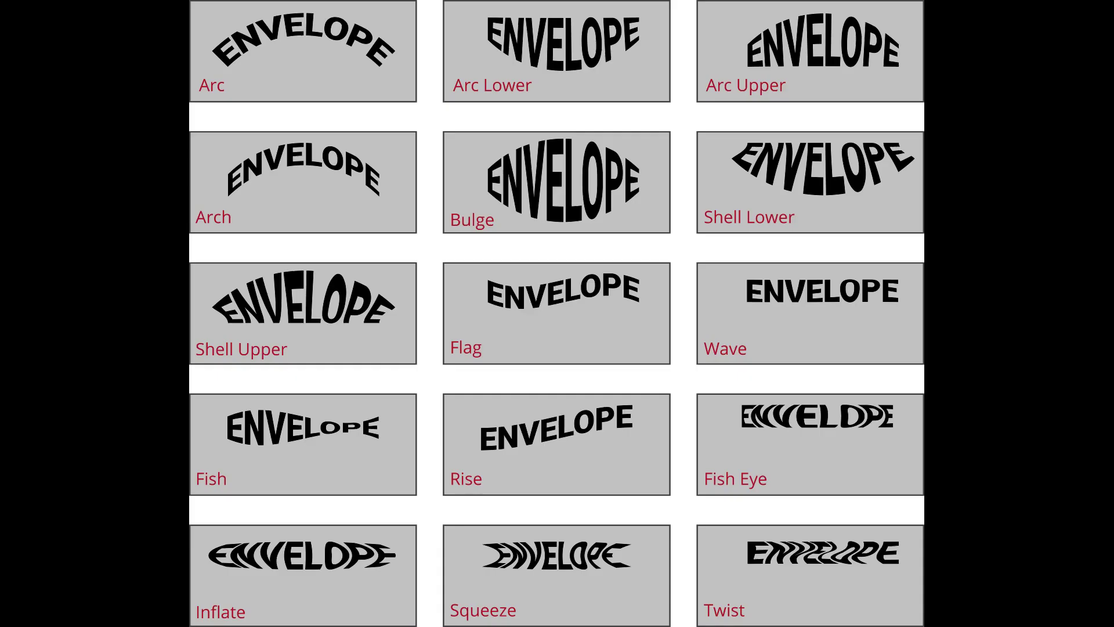